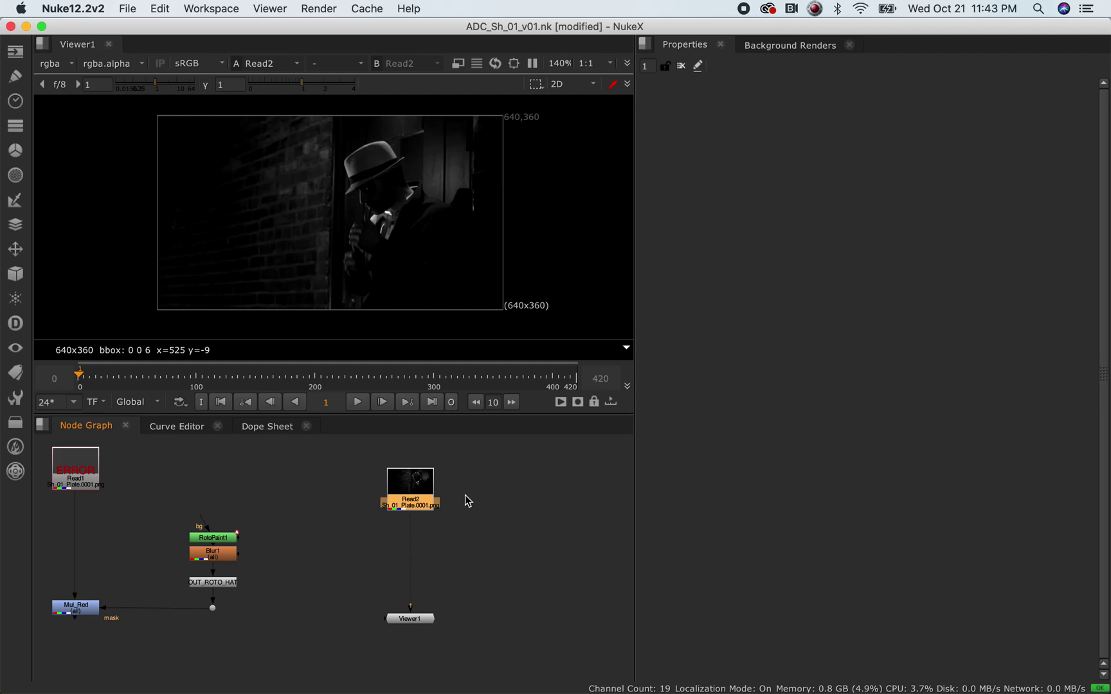
# - Add a Multiply node directly below the Read2 plate, feeding the viewer
pyautogui.press('Tab')
pyautogui.write('mul')
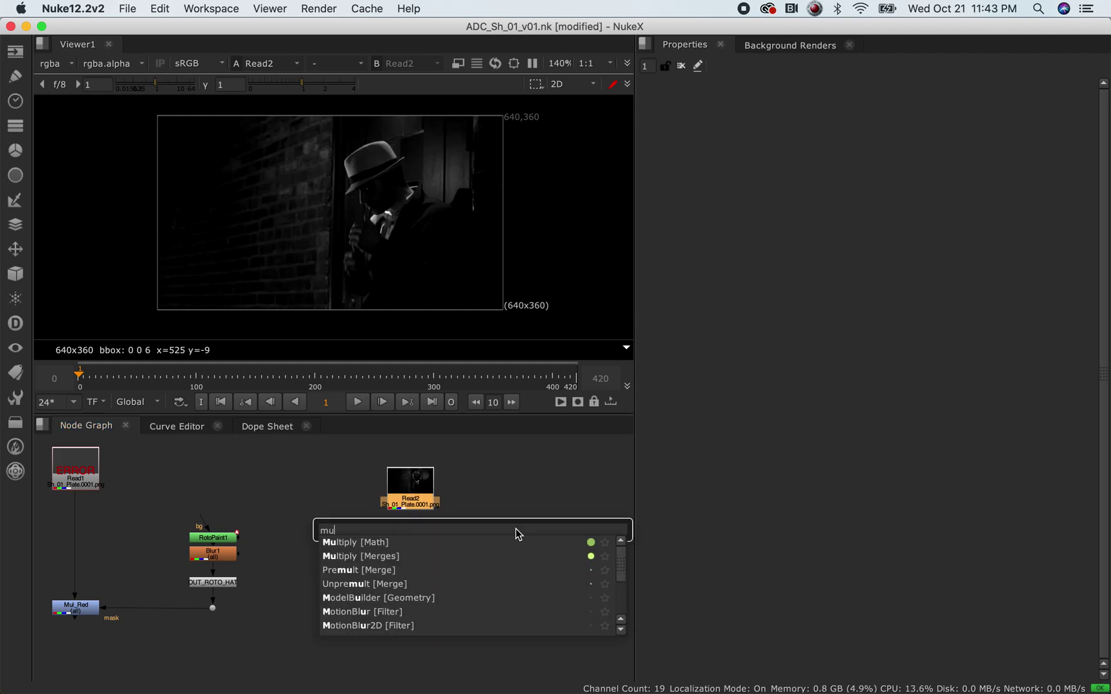
pyautogui.write('tiply')
pyautogui.press('Down')
pyautogui.press('Return')
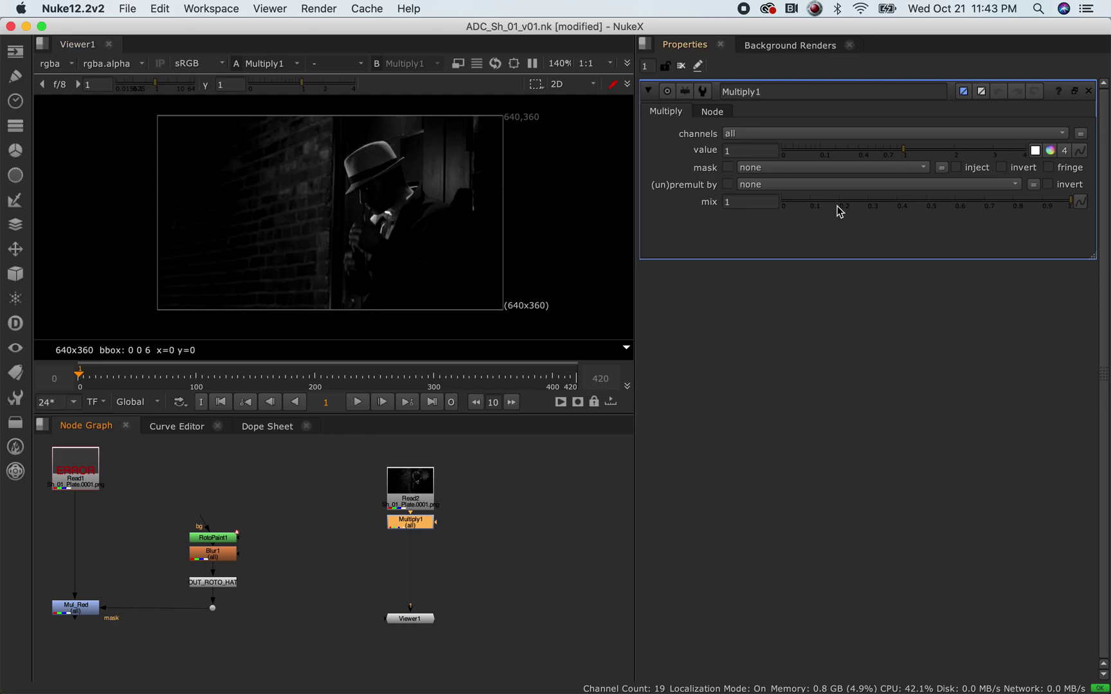
# - Split the Multiply node's value into separate channels and set green and blue to 0, tinting the plate red
pyautogui.click(1064, 153)
pyautogui.click(784, 149)
pyautogui.write('0')
pyautogui.press('Tab')
pyautogui.write('0')
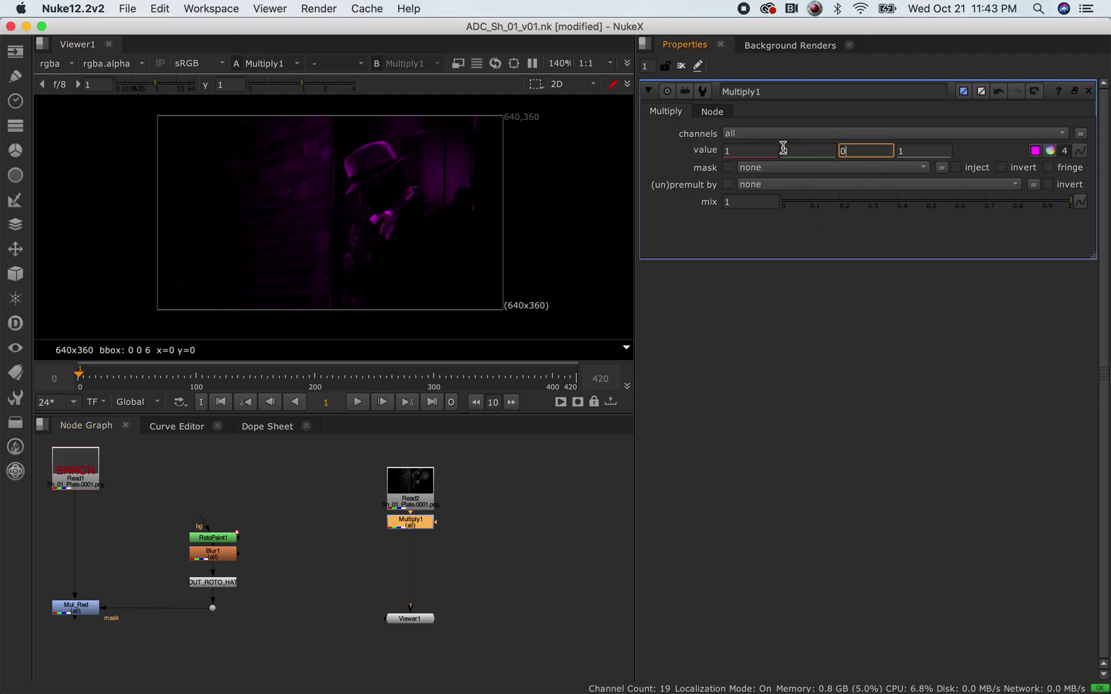
pyautogui.click(493, 516)
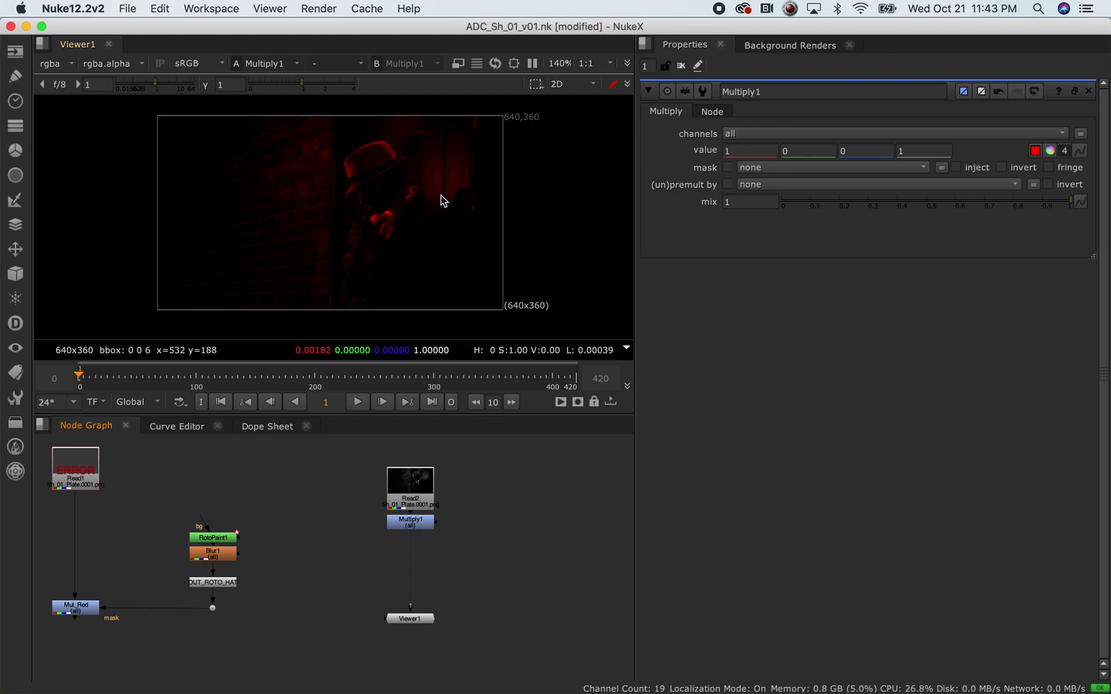
# - Compare the original Read2 plate with the Multiply result in the viewer, looking closely at the hat
pyautogui.click(417, 489)
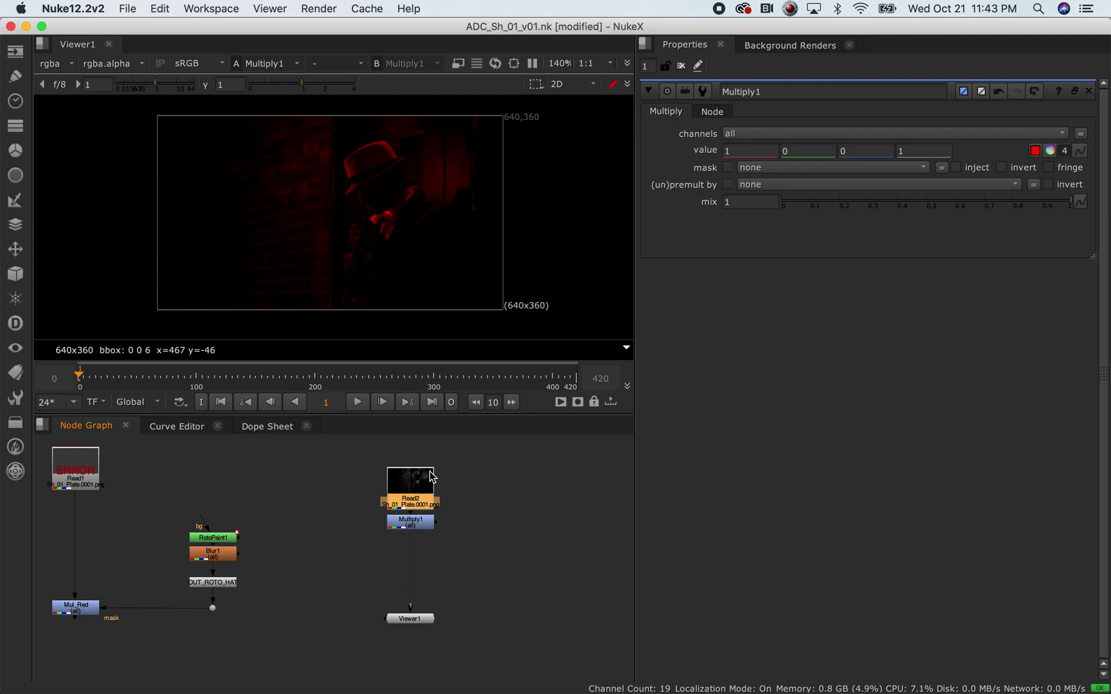
pyautogui.press('1')
pyautogui.click(418, 523)
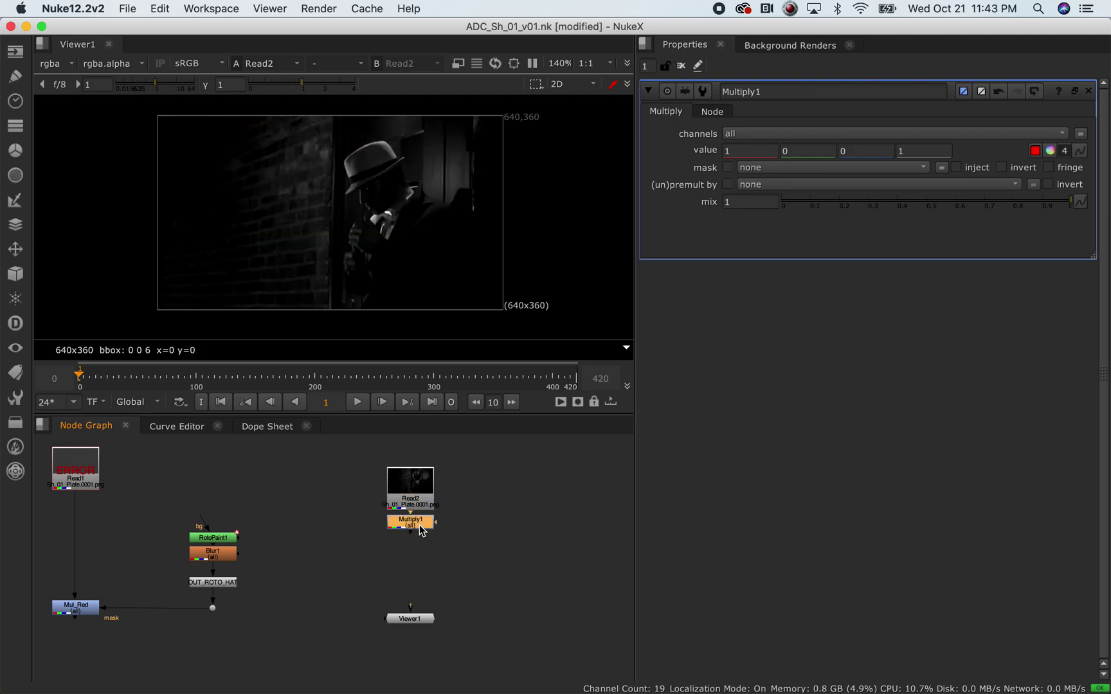
pyautogui.press('1')
pyautogui.scroll(3, 386, 163)
pyautogui.scroll(3, 386, 166)
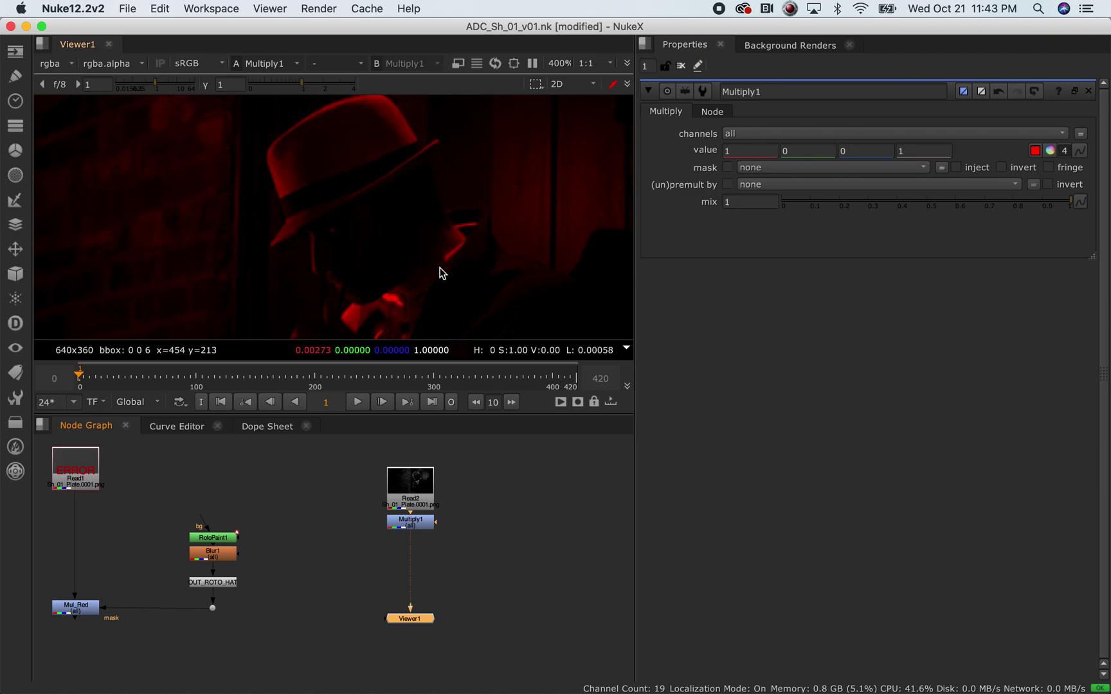
# - Move Read2 upward to leave a gap between it and the Multiply node in the node graph
pyautogui.moveTo(410, 494)
pyautogui.mouseDown()
pyautogui.moveTo(417, 481)
pyautogui.moveTo(428, 488)
pyautogui.mouseUp()
pyautogui.moveTo(430, 531); pyautogui.dragTo(430, 533)
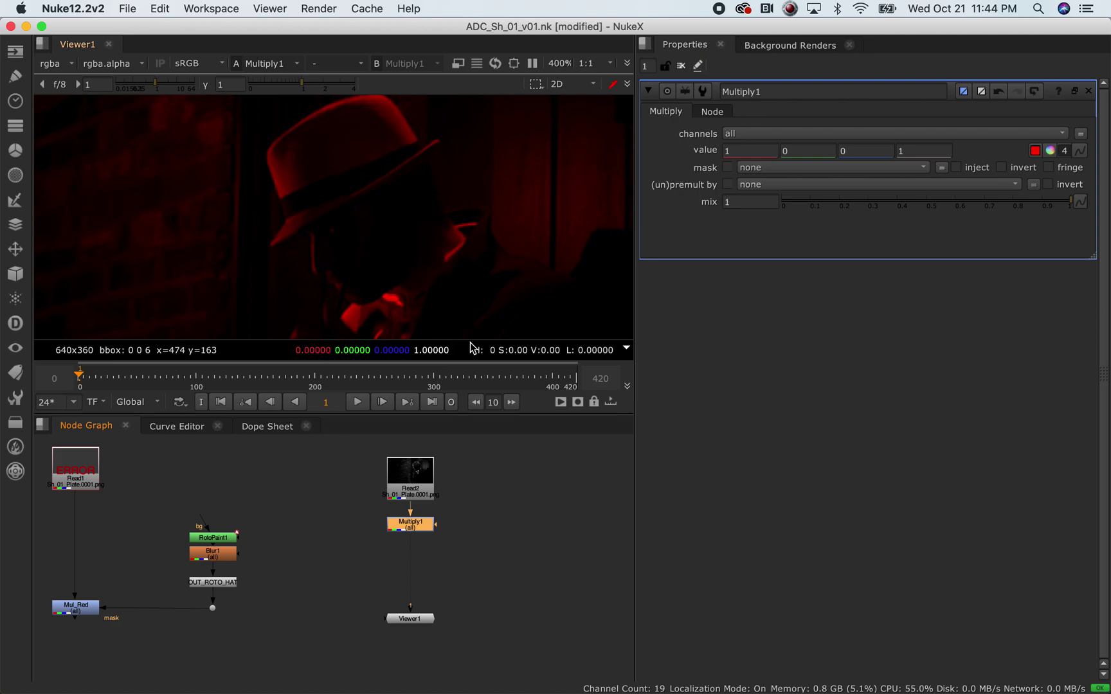
pyautogui.moveTo(426, 528); pyautogui.dragTo(425, 525)
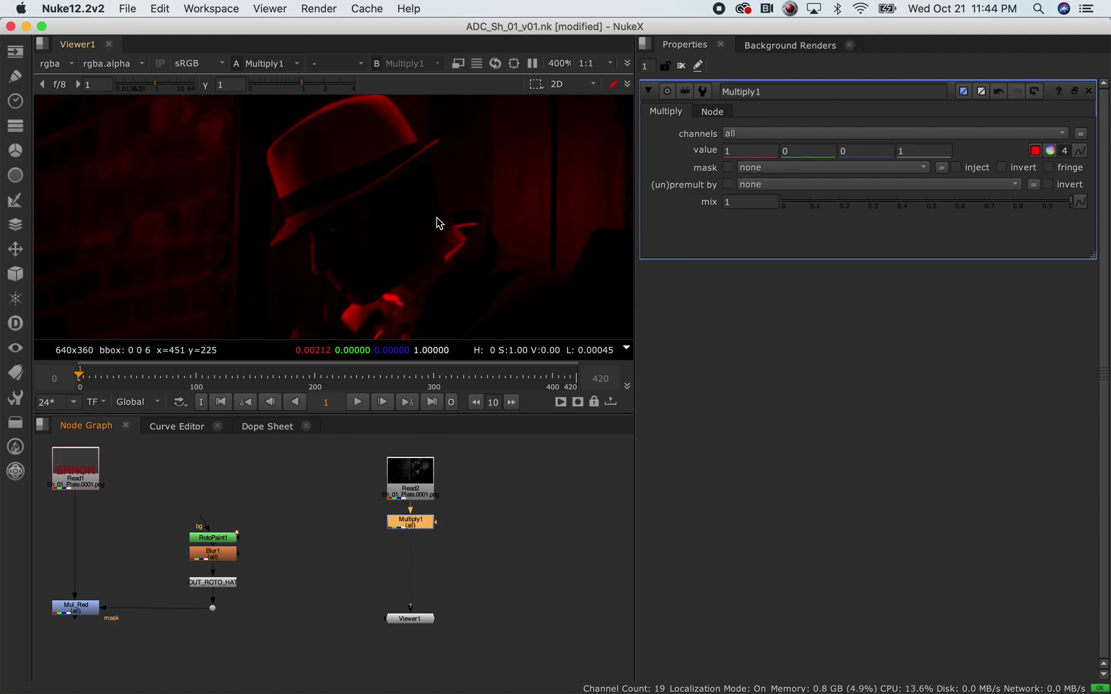
# - Disable the Multiply node so the viewer displays the untinted plate
pyautogui.press('f')
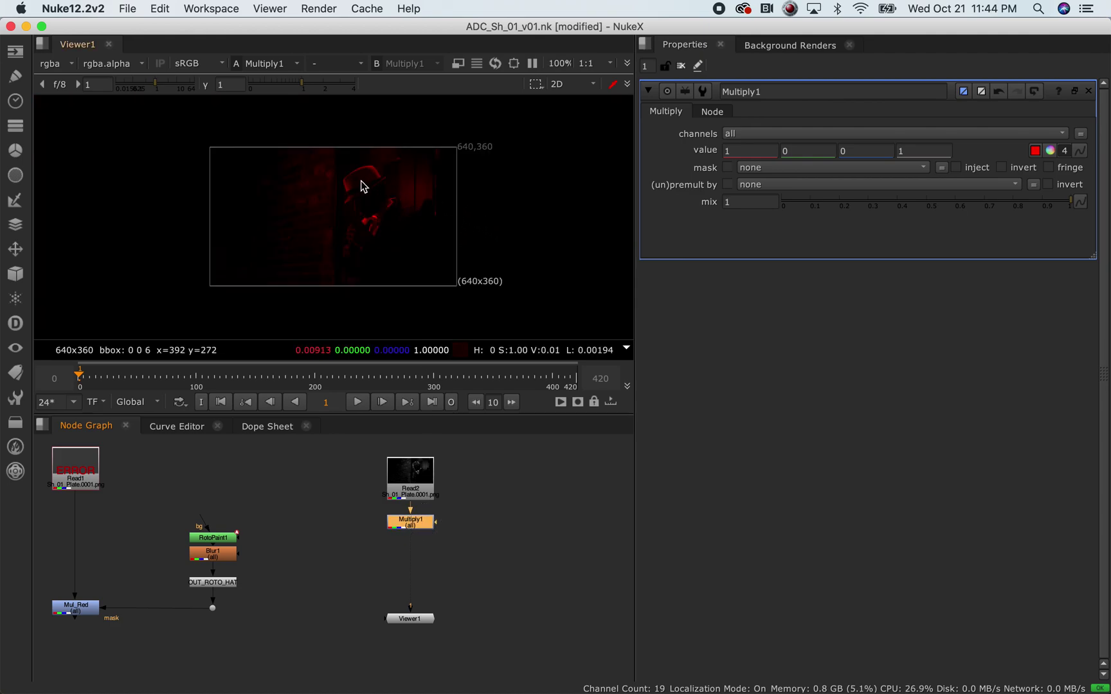
pyautogui.scroll(3, 370, 187)
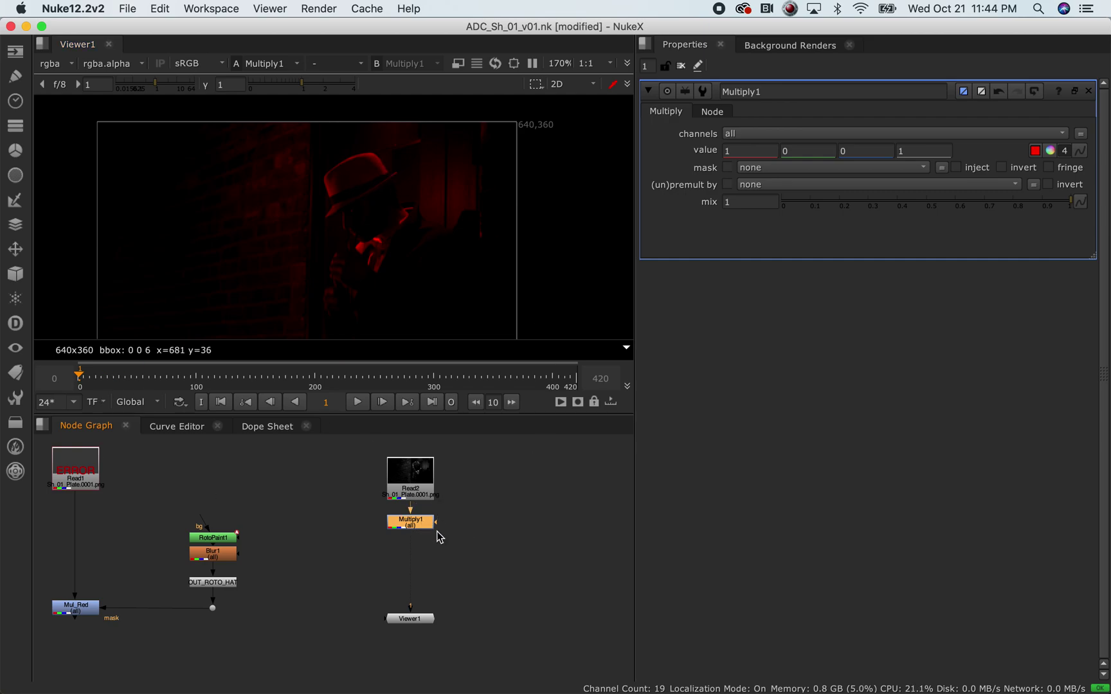
pyautogui.press('d')
pyautogui.click(428, 497)
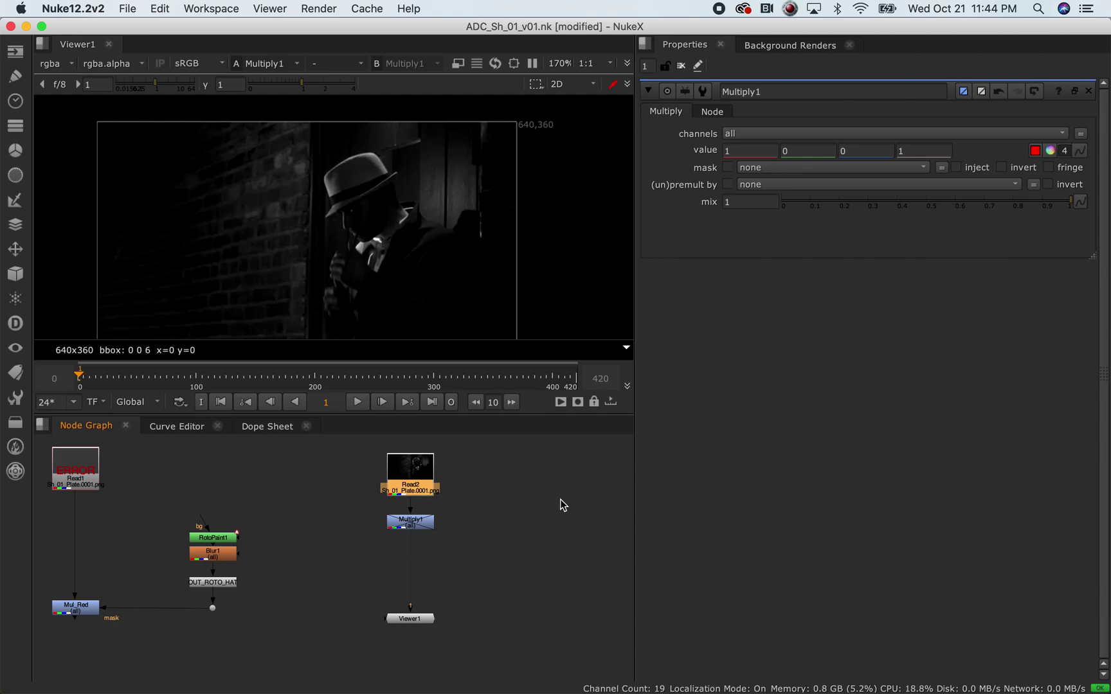
# - Add an unconnected RotoPaint node beside Read2 and activate its Bezier shape drawing tool
pyautogui.click(544, 493)
pyautogui.hotkey('ctrl', '1')
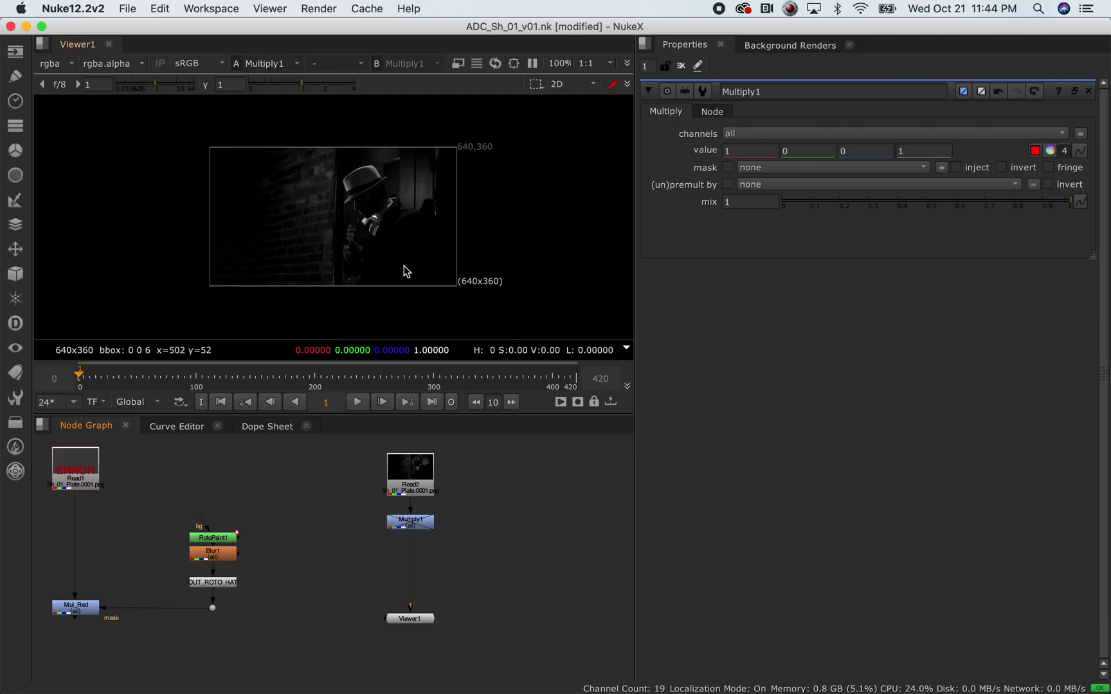
pyautogui.press('Tab')
pyautogui.write('rotopaint')
pyautogui.press('Return')
pyautogui.click(514, 486)
pyautogui.click(49, 179)
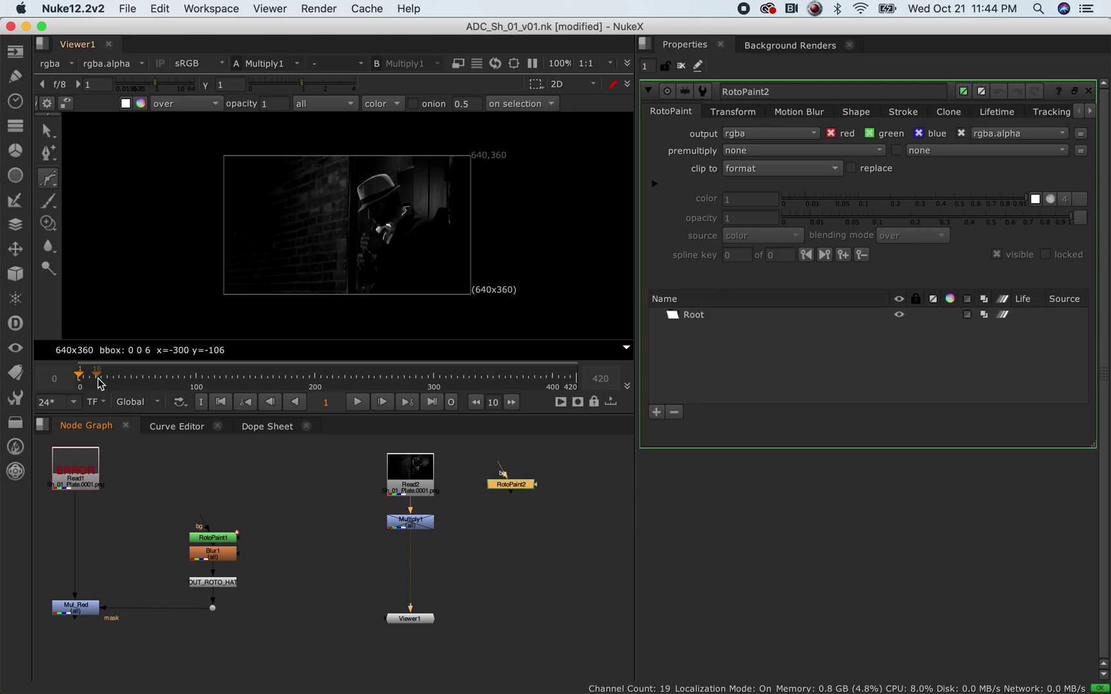
# - Scrub through the shot to review the hat's movement, and return to frame 0
pyautogui.moveTo(101, 383); pyautogui.dragTo(147, 381)
pyautogui.moveTo(481, 379); pyautogui.dragTo(78, 393)
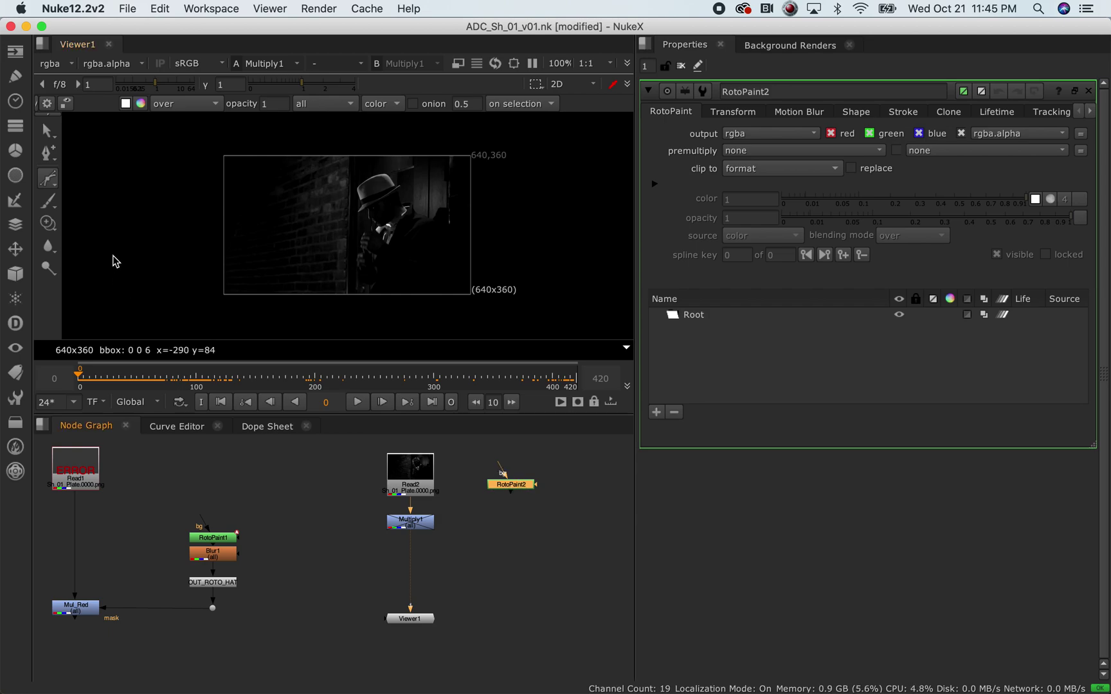
# - Examine the hat's crown, band and brim edges up close on frame 0 to plan the roto outline
pyautogui.scroll(5, 317, 163)
pyautogui.scroll(5, 321, 181)
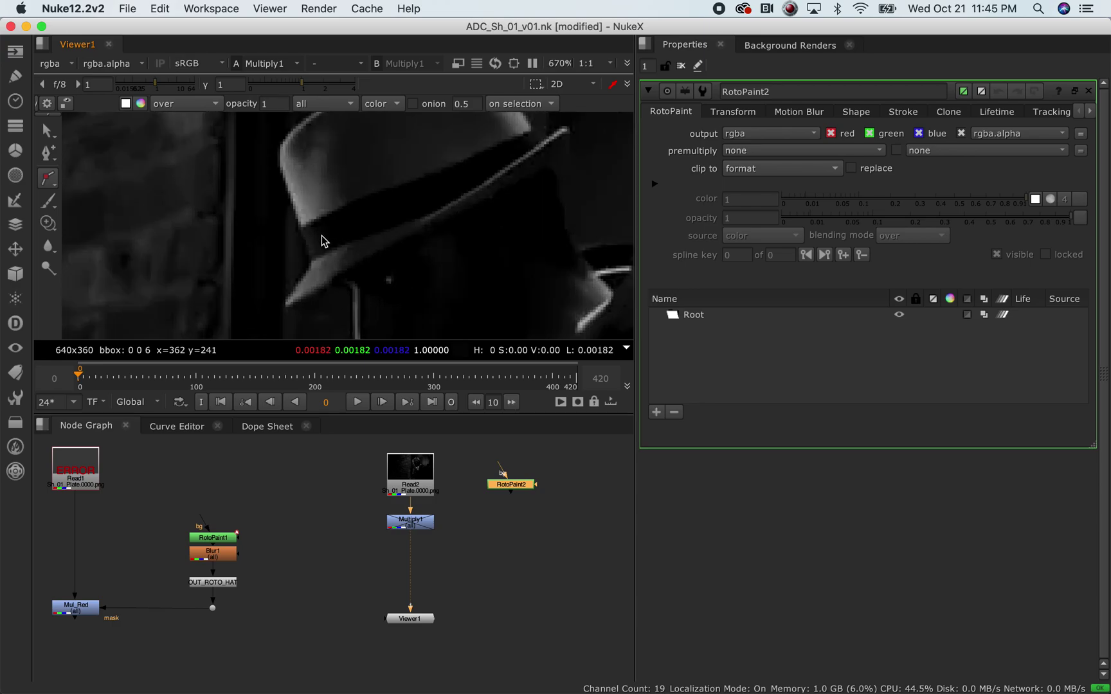
pyautogui.scroll(4, 323, 212)
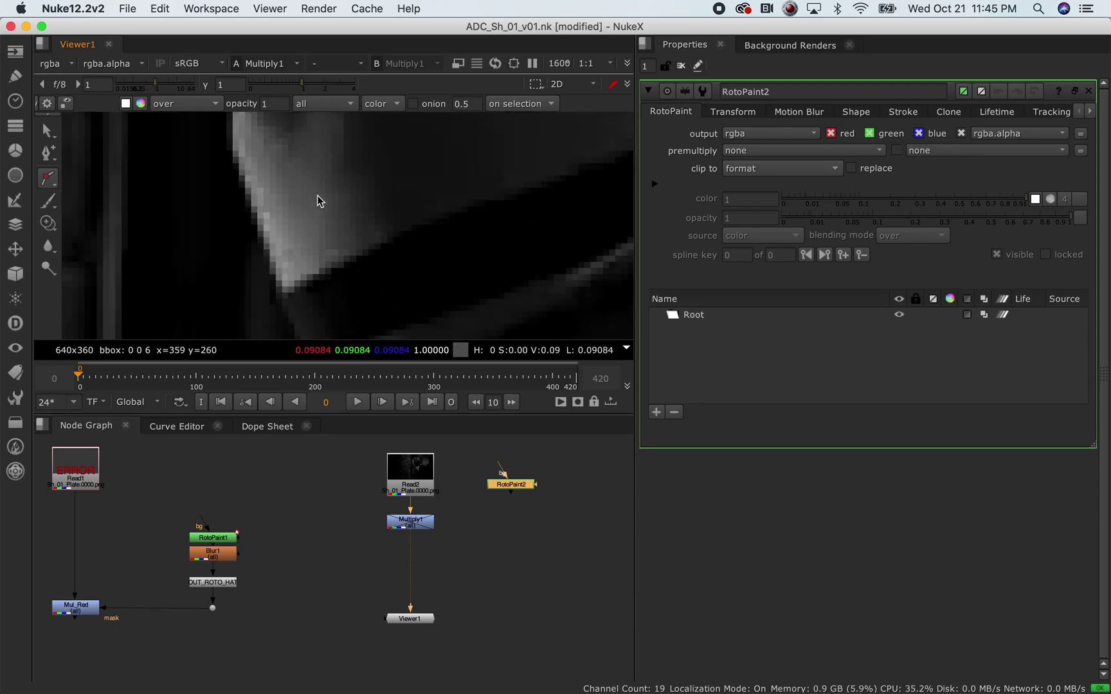
pyautogui.scroll(-2, 295, 218)
pyautogui.scroll(-1, 270, 241)
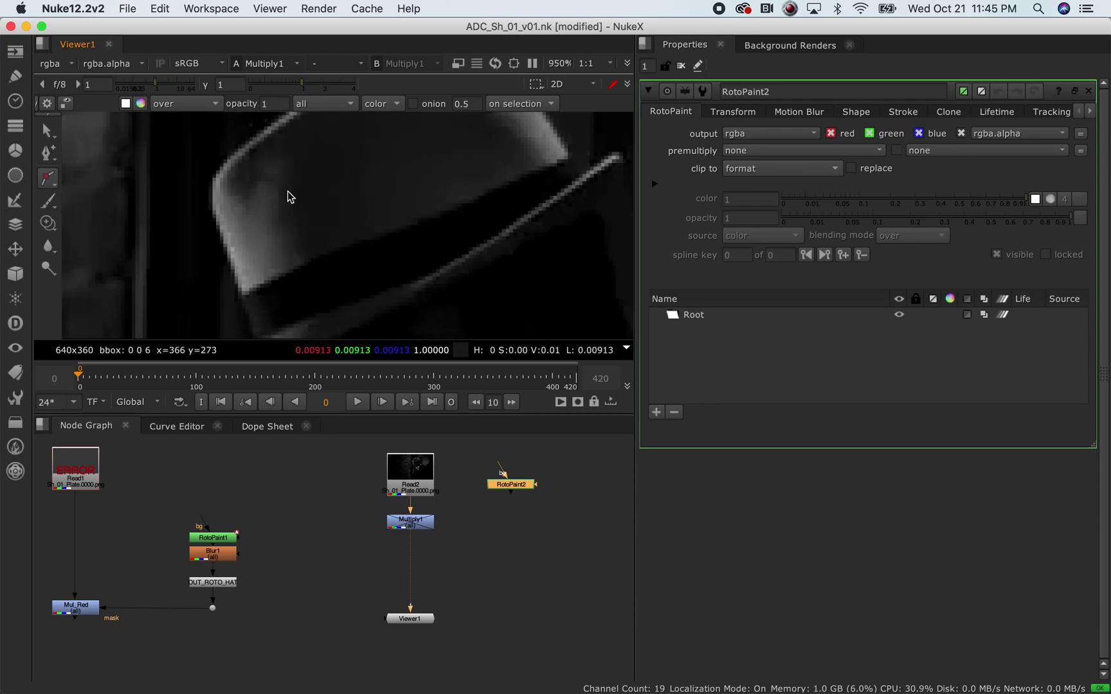
pyautogui.moveTo(288, 196); pyautogui.dragTo(248, 210, button='middle')
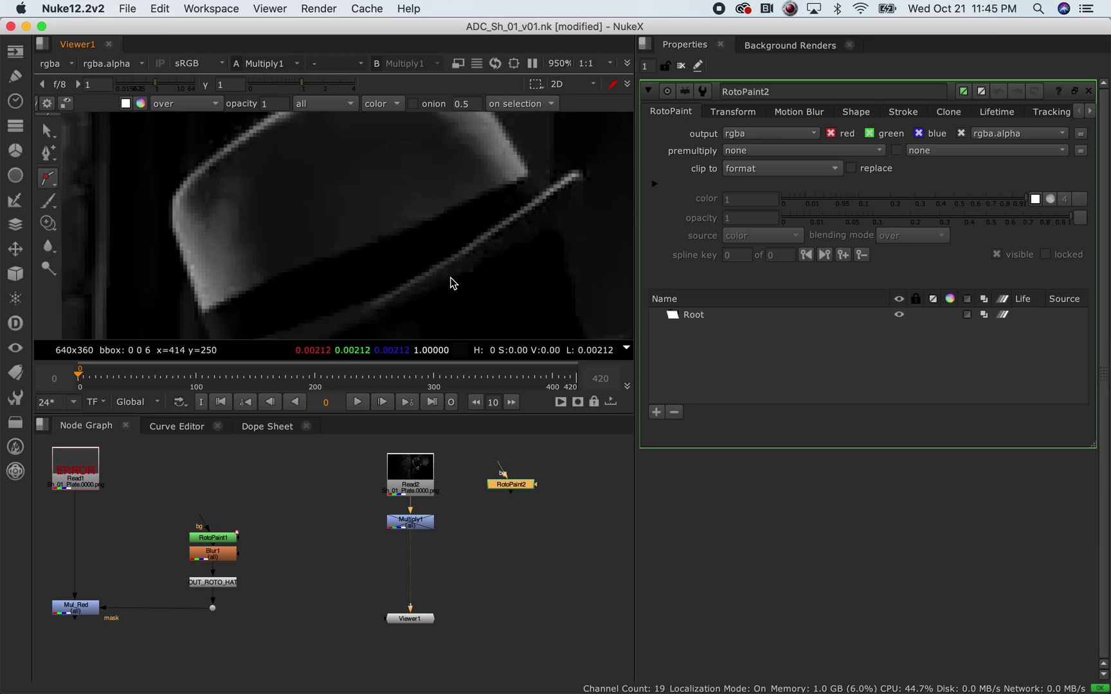
pyautogui.scroll(-2, 290, 231)
pyautogui.moveTo(311, 240); pyautogui.dragTo(304, 194, button='middle')
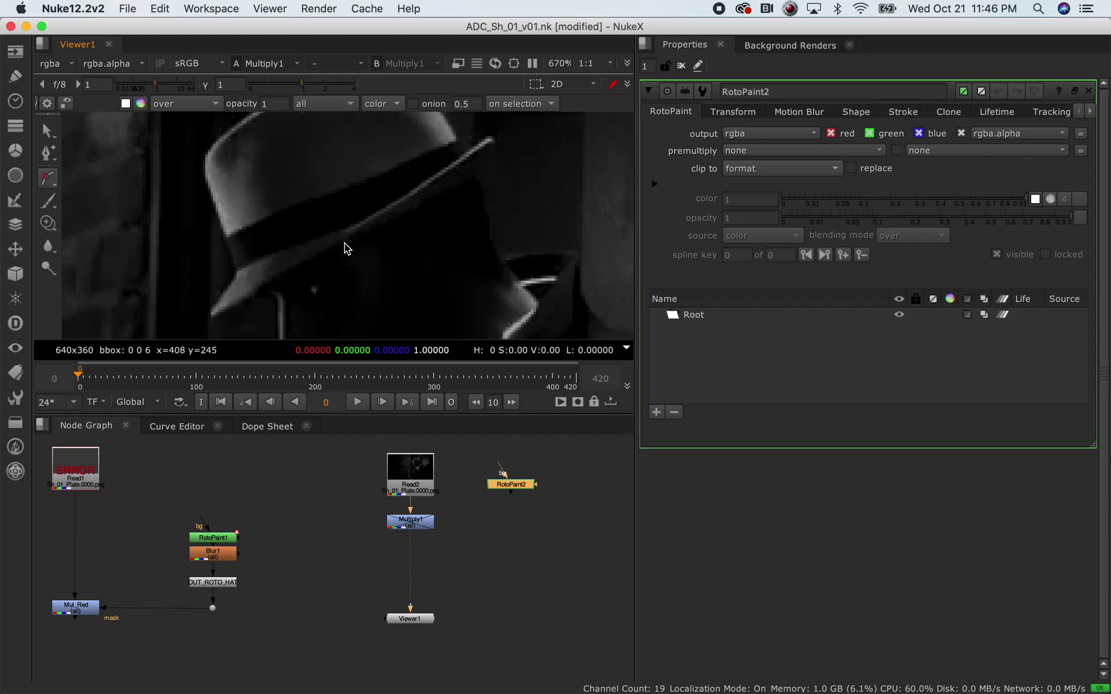
pyautogui.scroll(3, 261, 244)
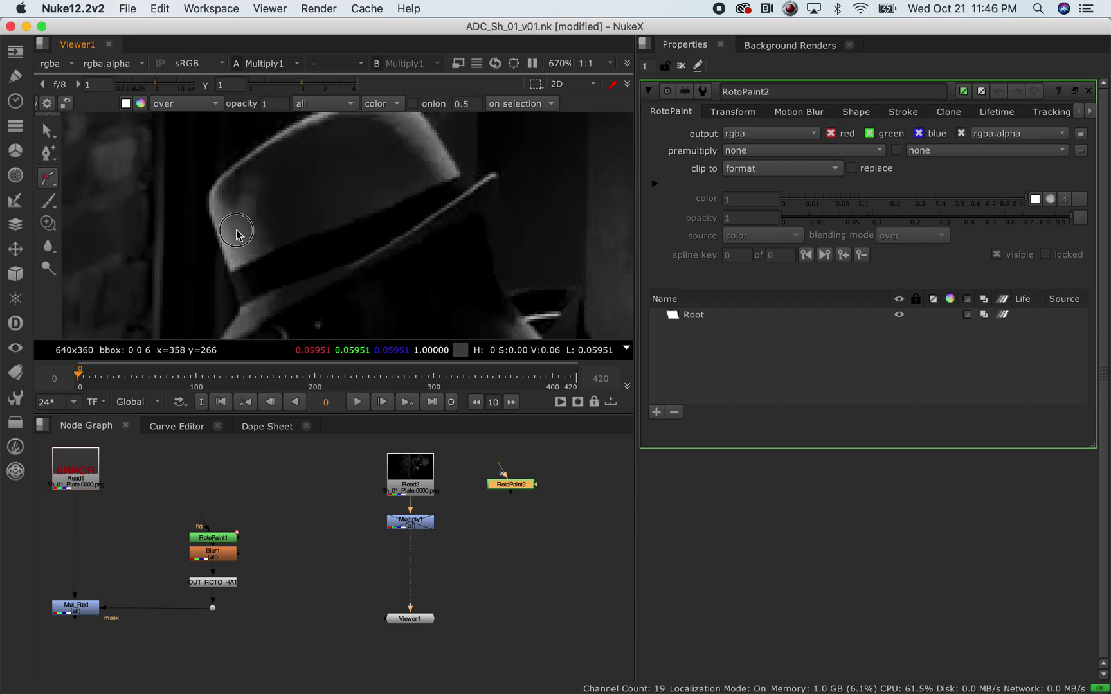
pyautogui.moveTo(218, 276)
pyautogui.mouseDown(button='middle')
pyautogui.moveTo(194, 220)
pyautogui.moveTo(194, 153)
pyautogui.moveTo(186, 268)
pyautogui.mouseUp(button='middle')
pyautogui.scroll(5, 172, 325)
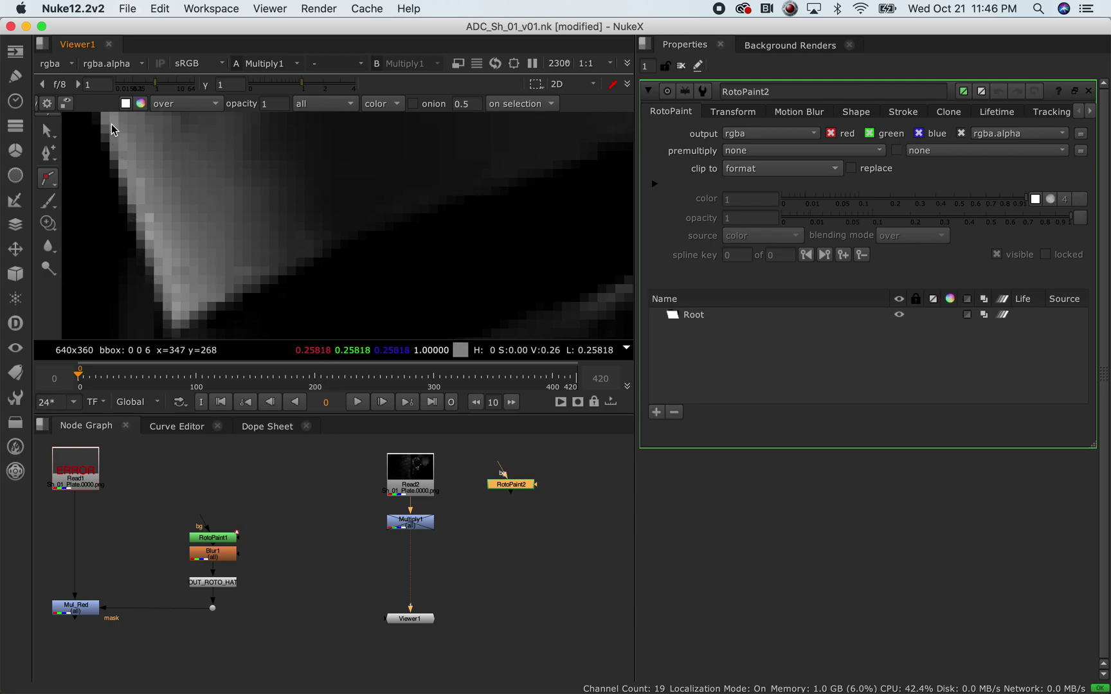
pyautogui.scroll(-5, 182, 310)
pyautogui.scroll(3, 170, 280)
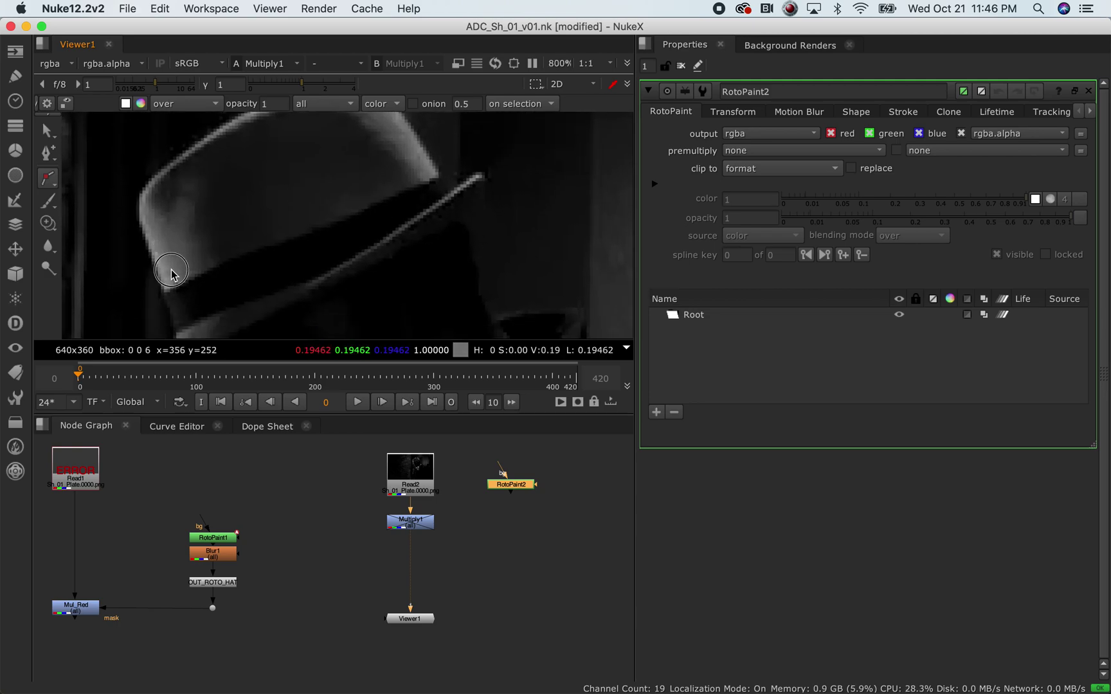
pyautogui.scroll(2, 167, 288)
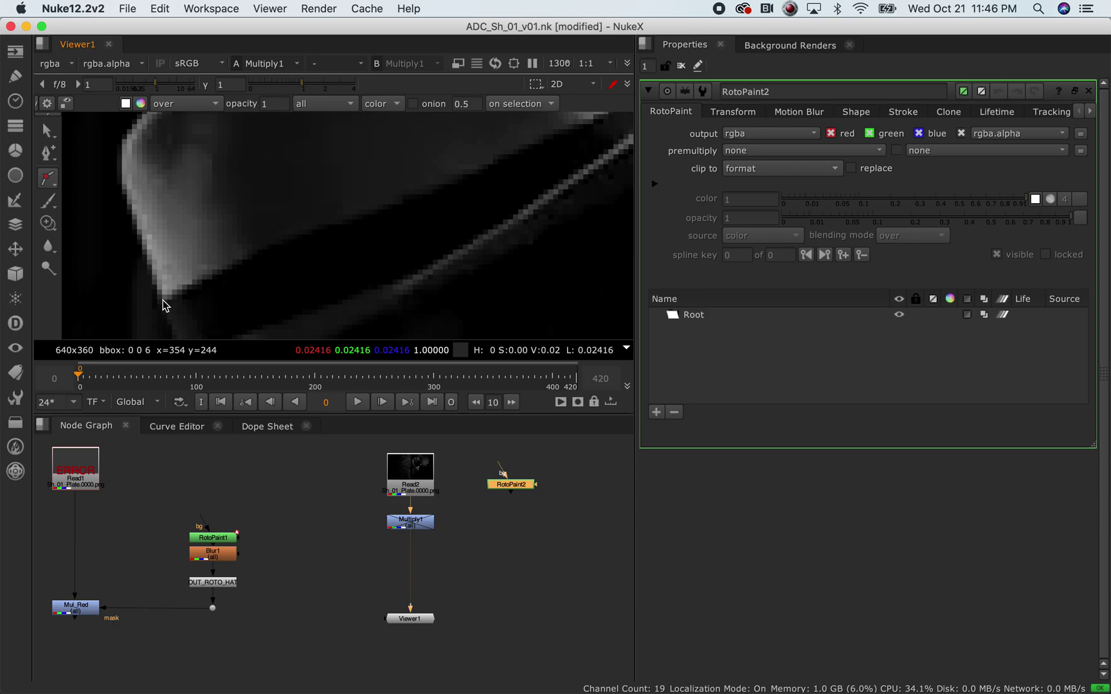
# - Start a cusped Bezier at the crown's lower-left corner above the hat band and place points up its left edge
pyautogui.click(162, 295)
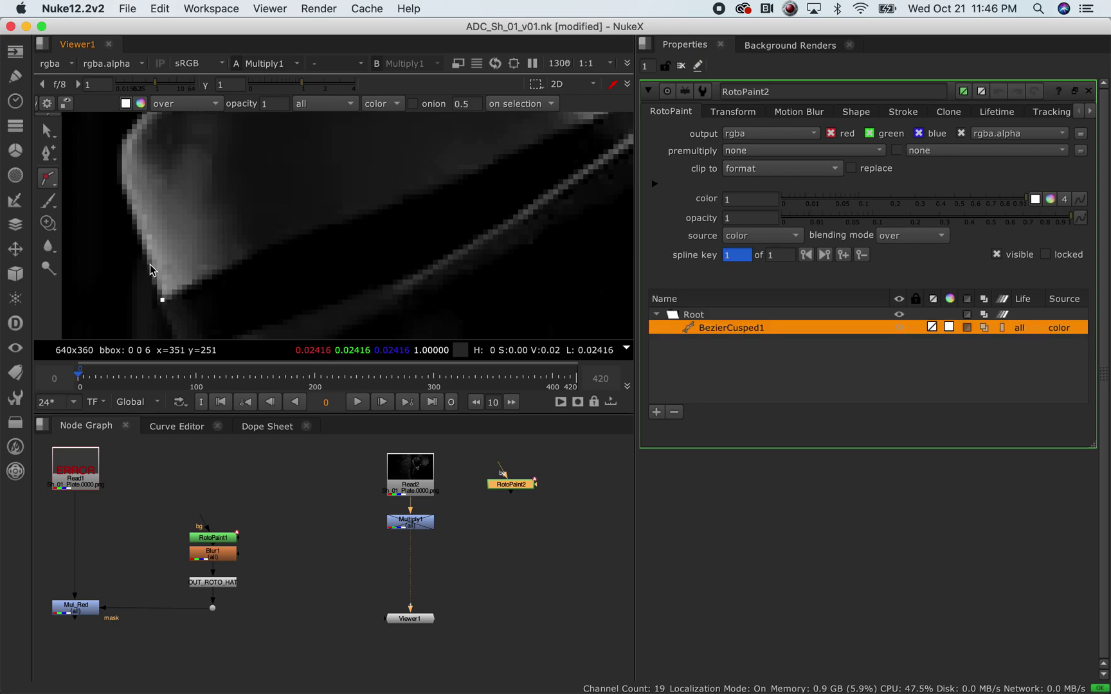
pyautogui.click(130, 203)
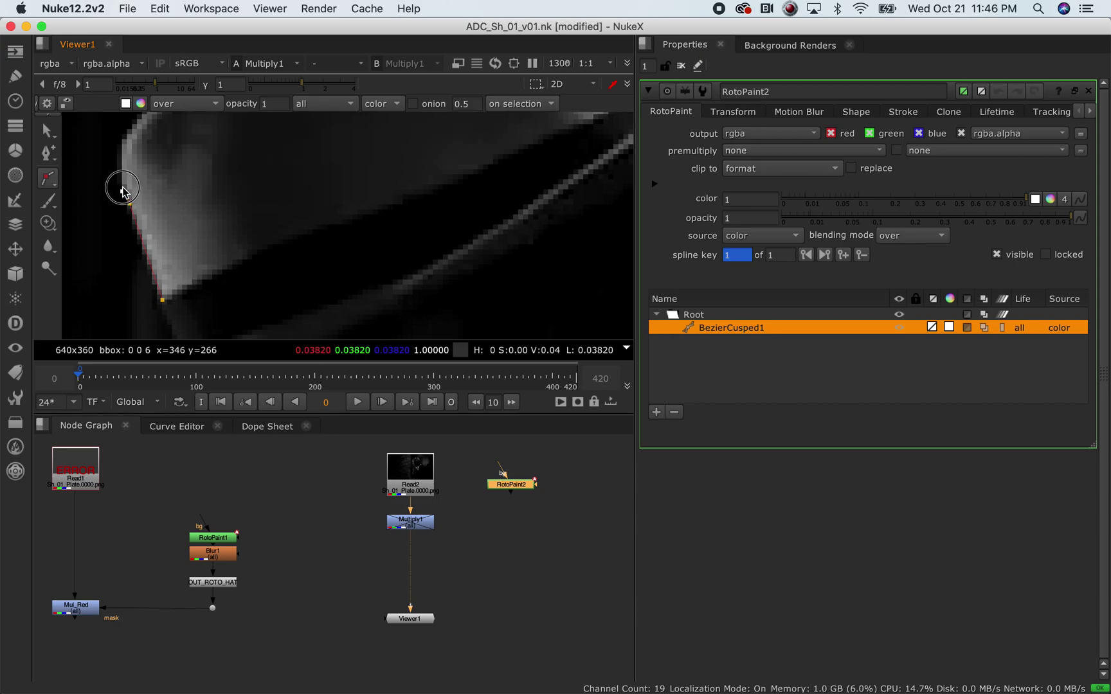
pyautogui.click(122, 190)
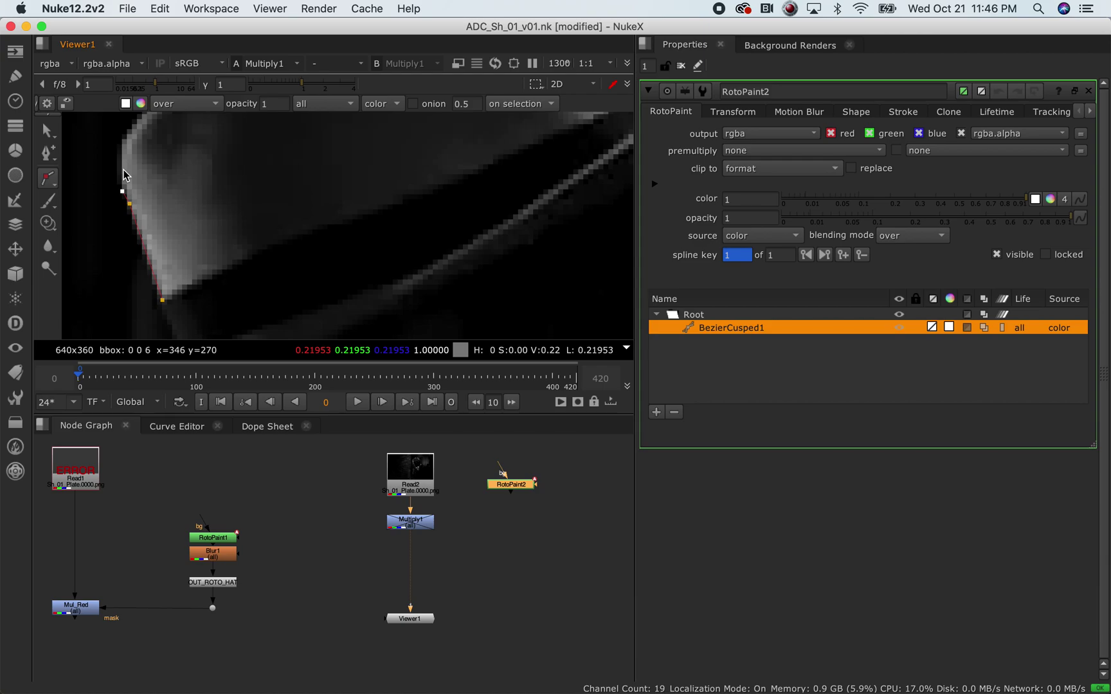
pyautogui.moveTo(124, 171); pyautogui.dragTo(103, 239, button='middle')
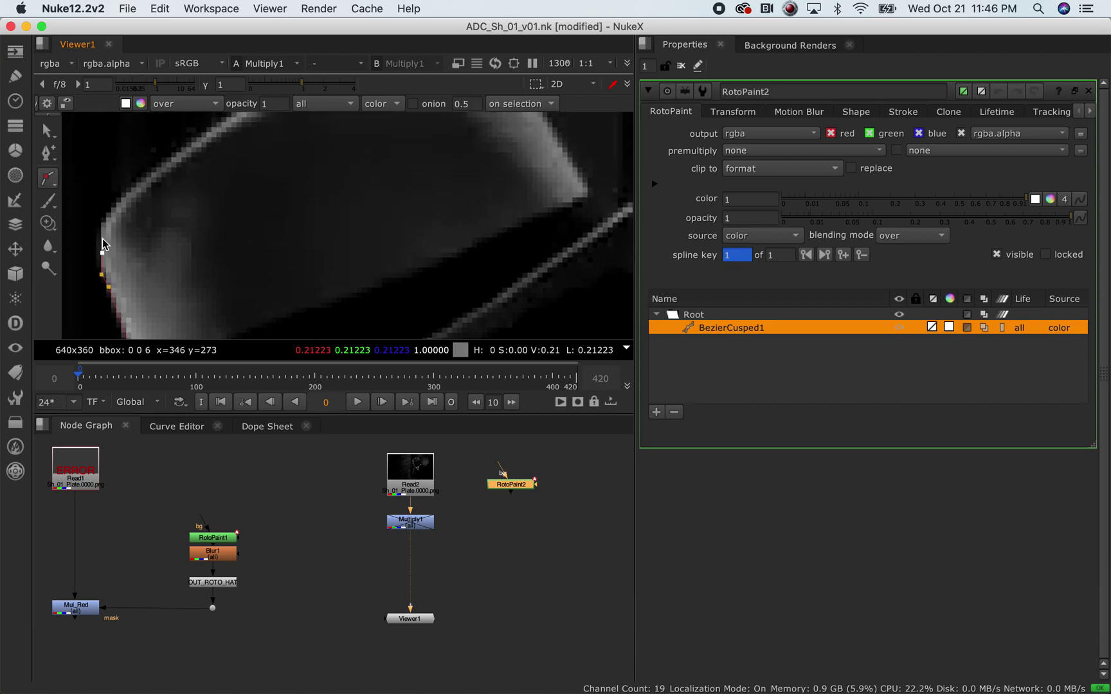
pyautogui.click(103, 223)
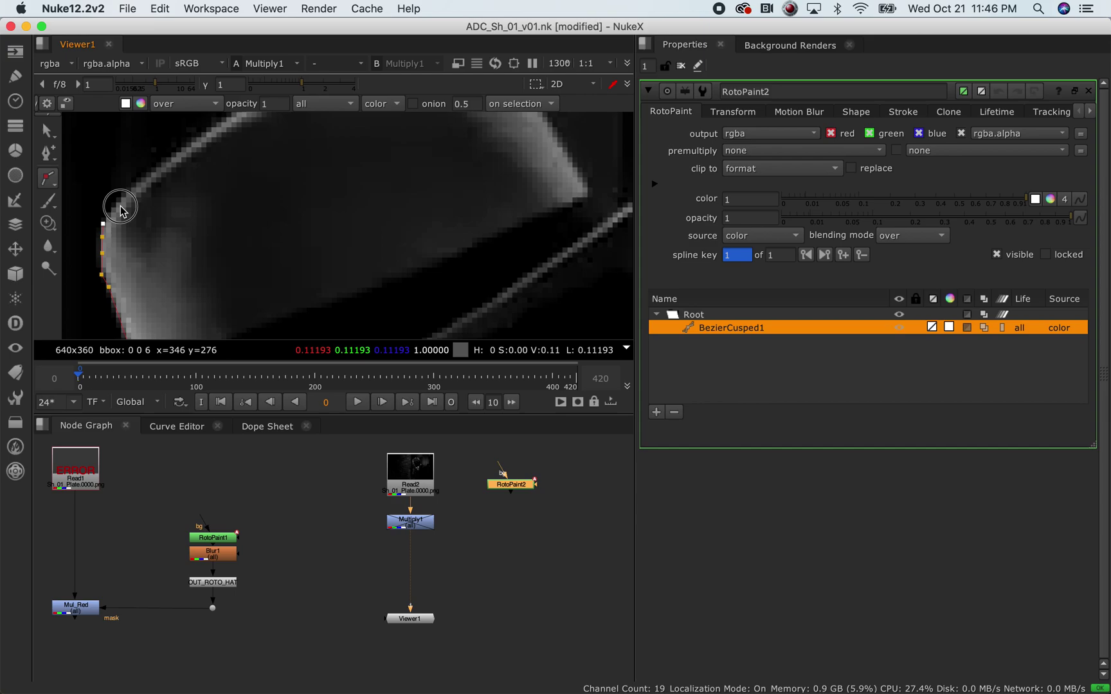
# - Delete the most recently placed outline points along the hat crown's left edge
pyautogui.click(56, 188)
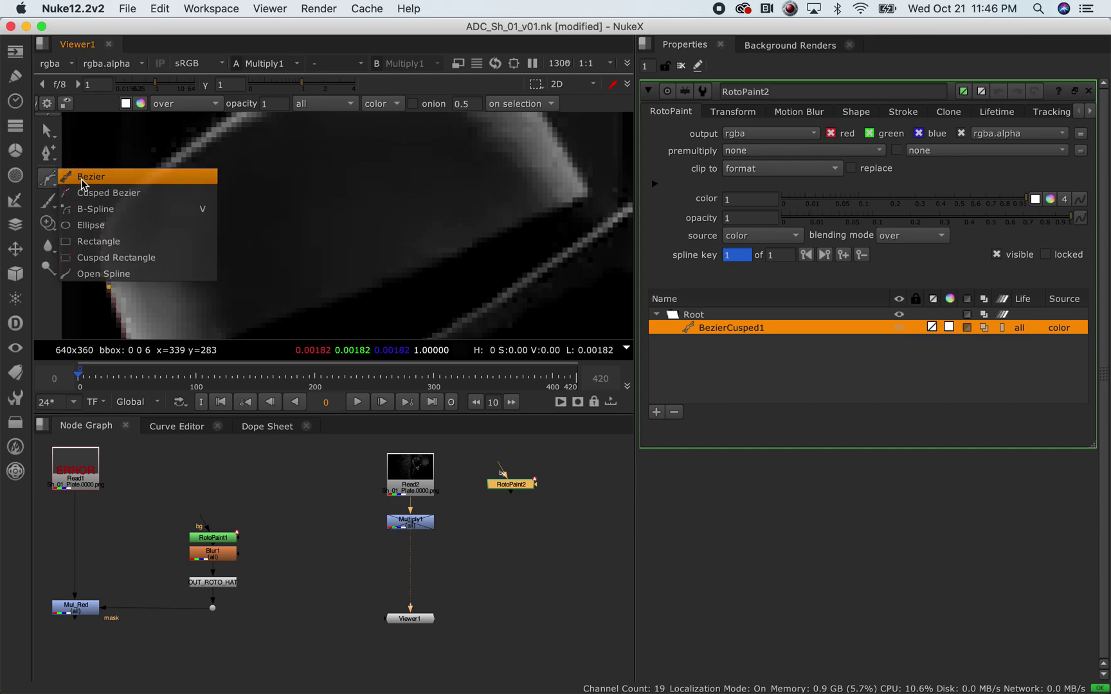
pyautogui.click(145, 180)
pyautogui.scroll(-3, 212, 287)
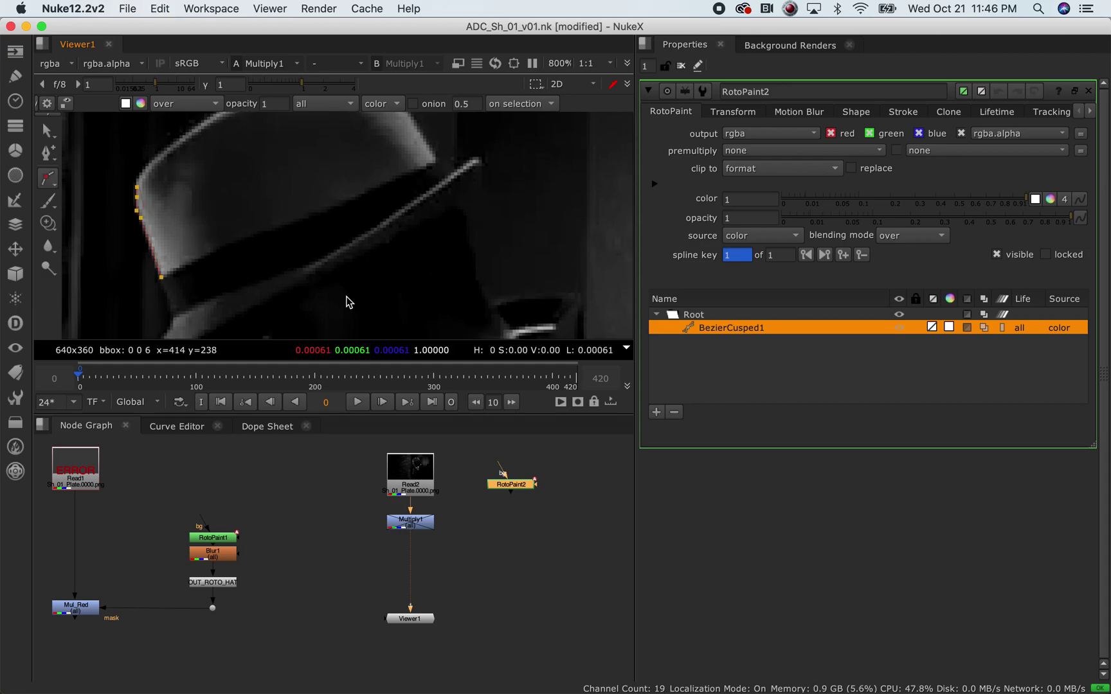
pyautogui.scroll(3, 148, 213)
pyautogui.press('Delete')
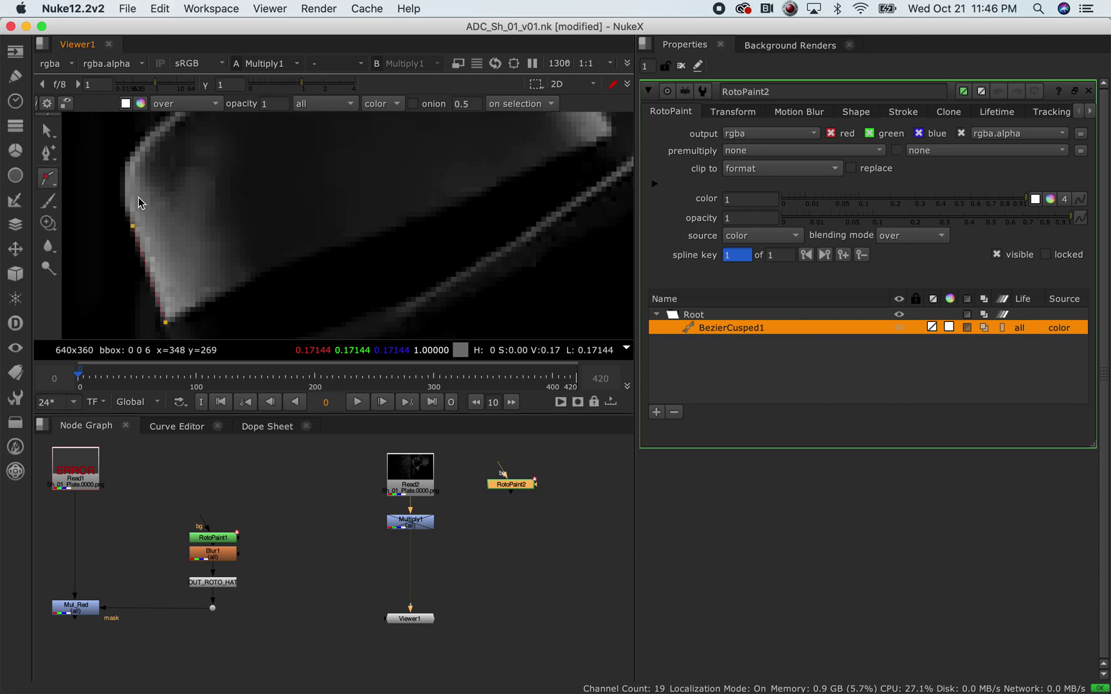
# - Start a new smooth Bezier on the hat crown's lower-left edge and place a second curved point further up that edge
pyautogui.rightClick(49, 178)
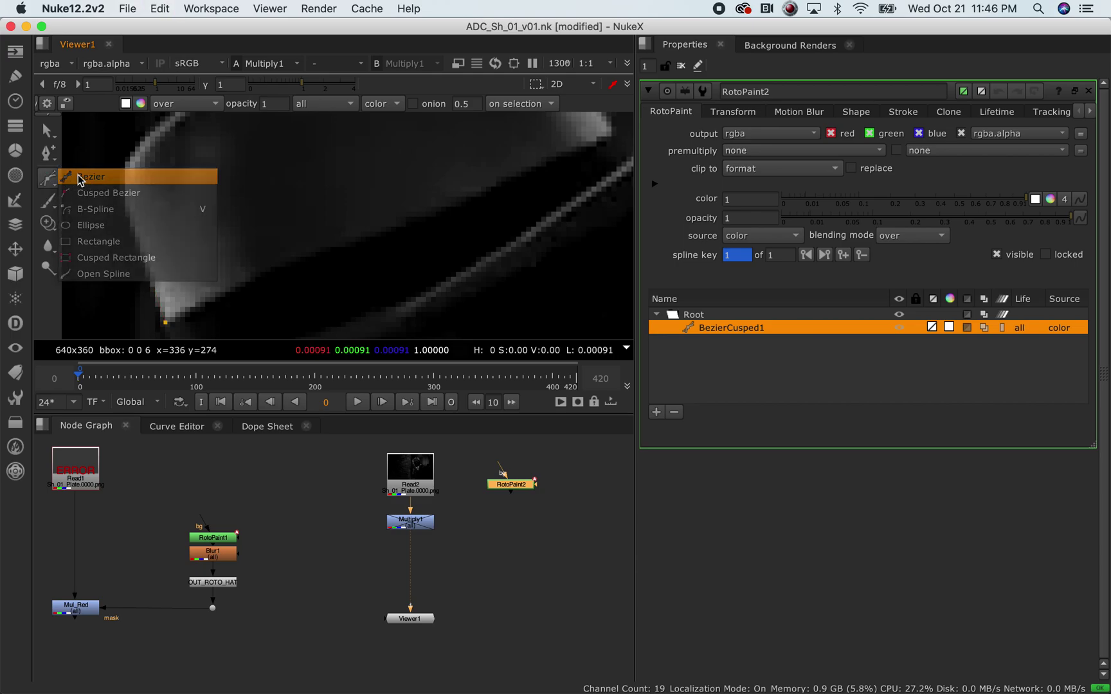
pyautogui.click(78, 178)
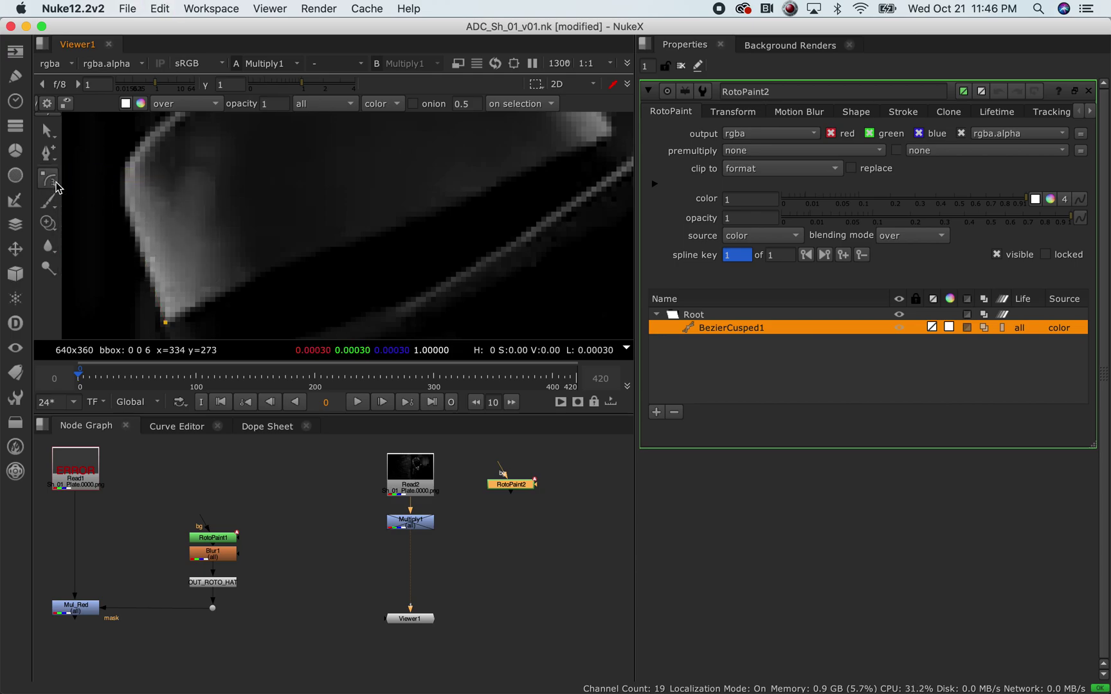
pyautogui.rightClick(53, 182)
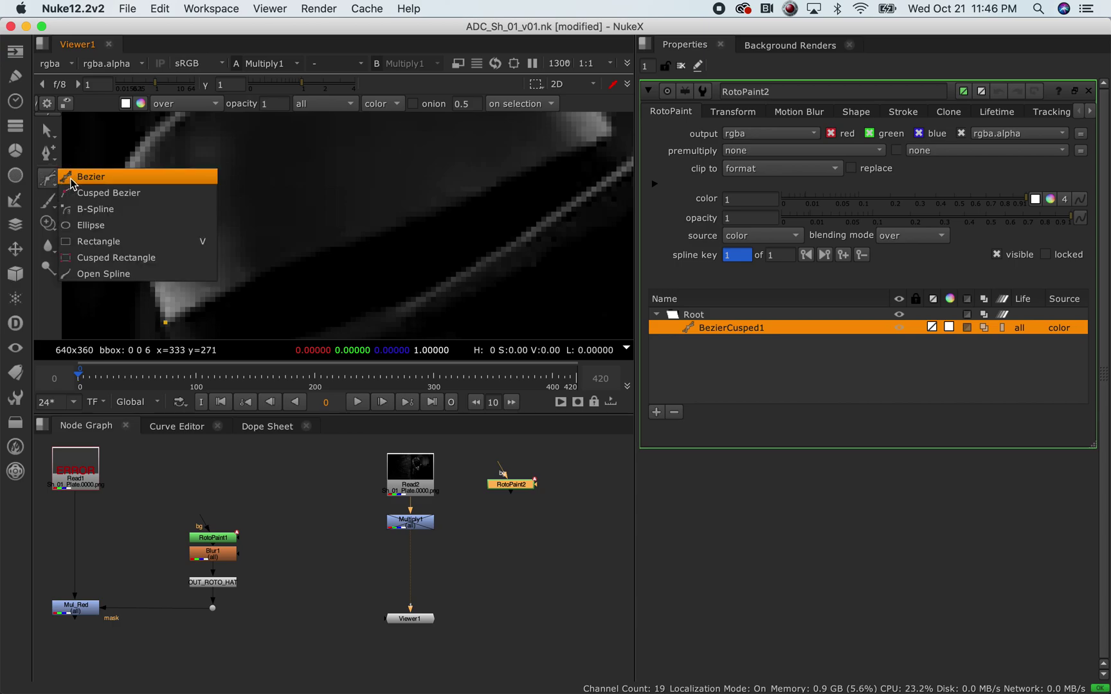
pyautogui.click(72, 185)
pyautogui.moveTo(154, 295); pyautogui.dragTo(156, 304)
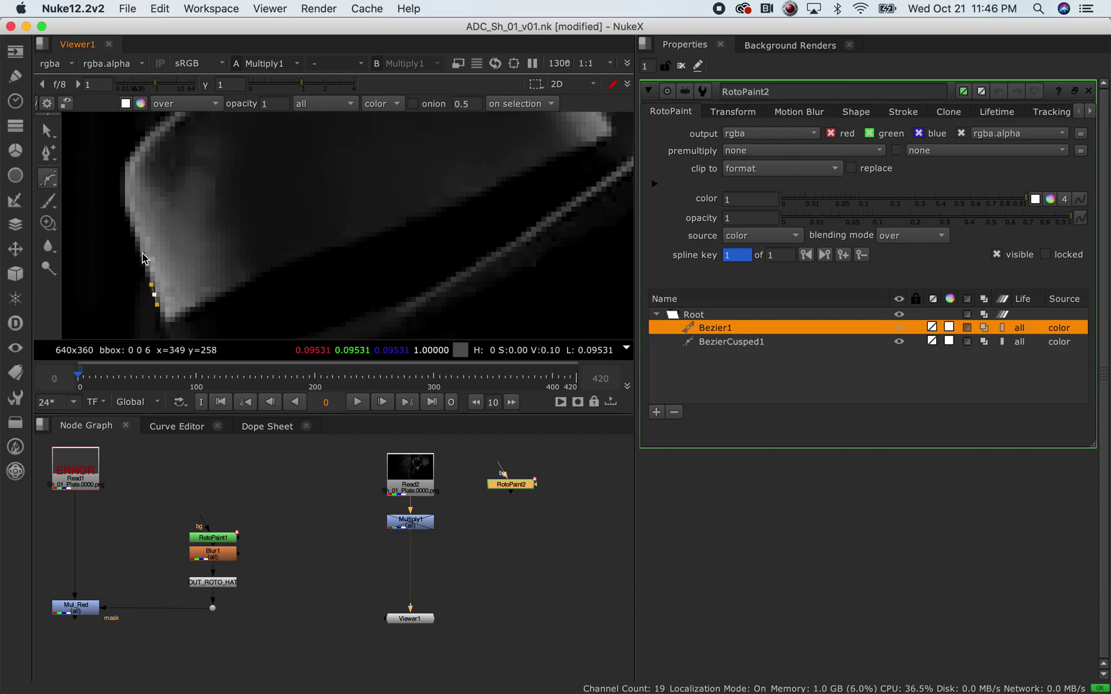
pyautogui.moveTo(143, 253); pyautogui.dragTo(130, 228)
# - Undo the last misplaced outline points and place new ones up the crown's left edge and around its upper-left corner
pyautogui.scroll(3, 136, 257)
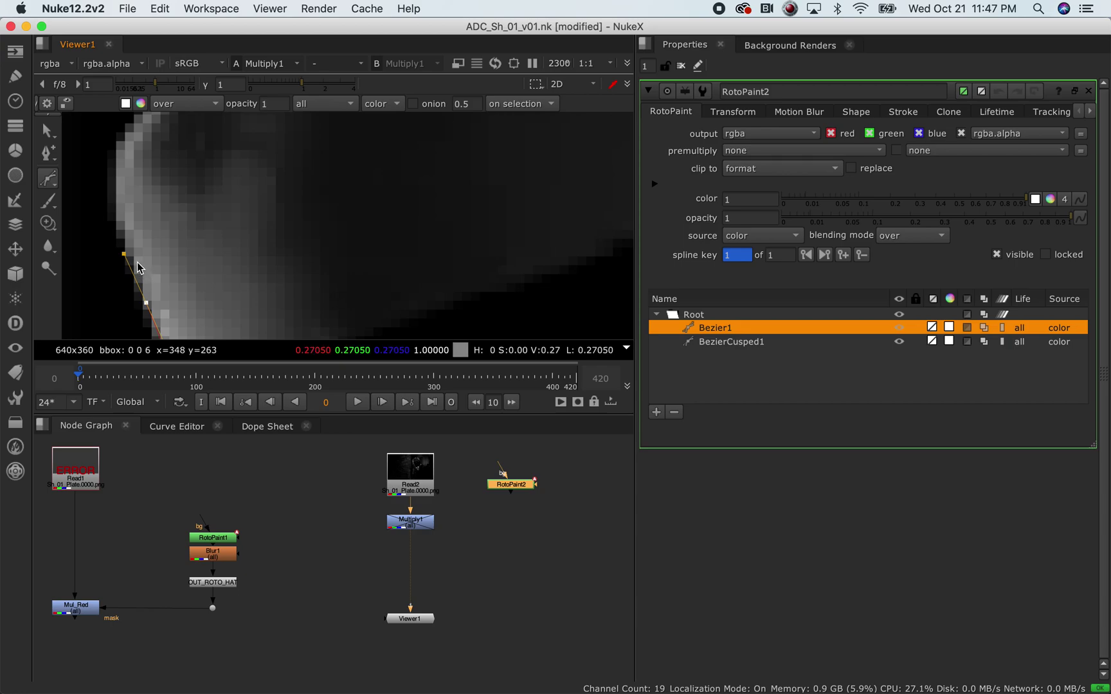
pyautogui.moveTo(119, 203)
pyautogui.mouseDown()
pyautogui.moveTo(122, 180)
pyautogui.moveTo(109, 188)
pyautogui.moveTo(118, 211)
pyautogui.mouseUp()
pyautogui.press('super+z')
pyautogui.press('super+z')
pyautogui.click(130, 259)
pyautogui.moveTo(144, 188); pyautogui.dragTo(117, 276, button='middle')
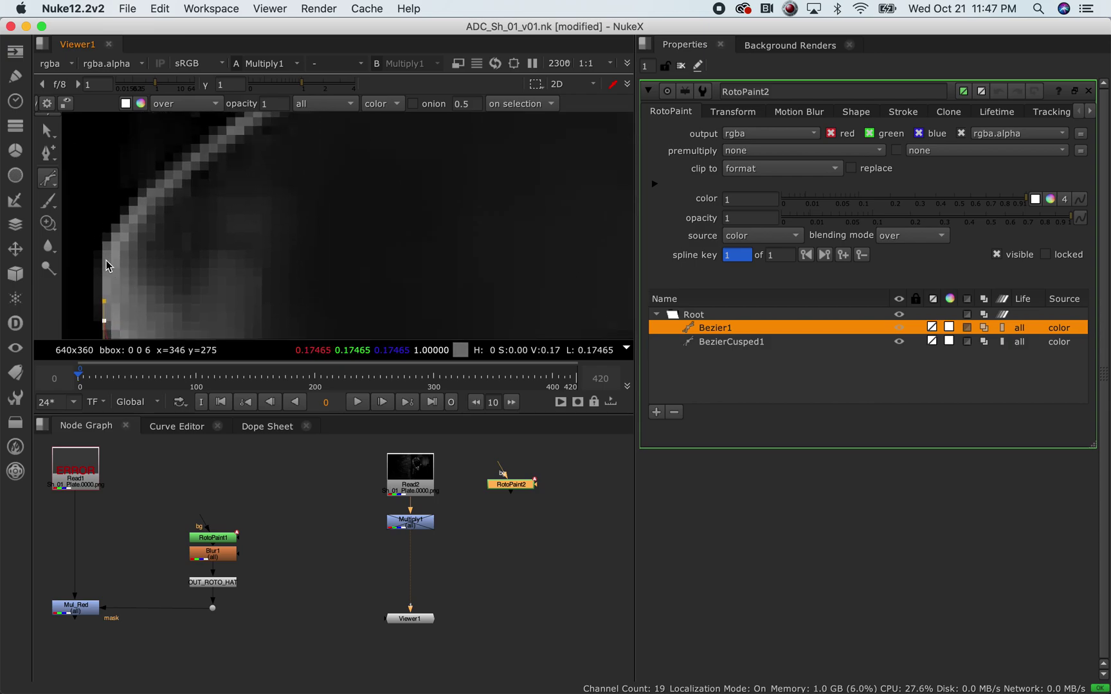
pyautogui.click(107, 248)
pyautogui.moveTo(139, 212); pyautogui.dragTo(143, 206)
# - Continue the Bezier along the crown's top edge with curved points, up to the rounded upper-right corner
pyautogui.moveTo(191, 188); pyautogui.dragTo(150, 283, button='middle')
pyautogui.scroll(-5, 161, 281)
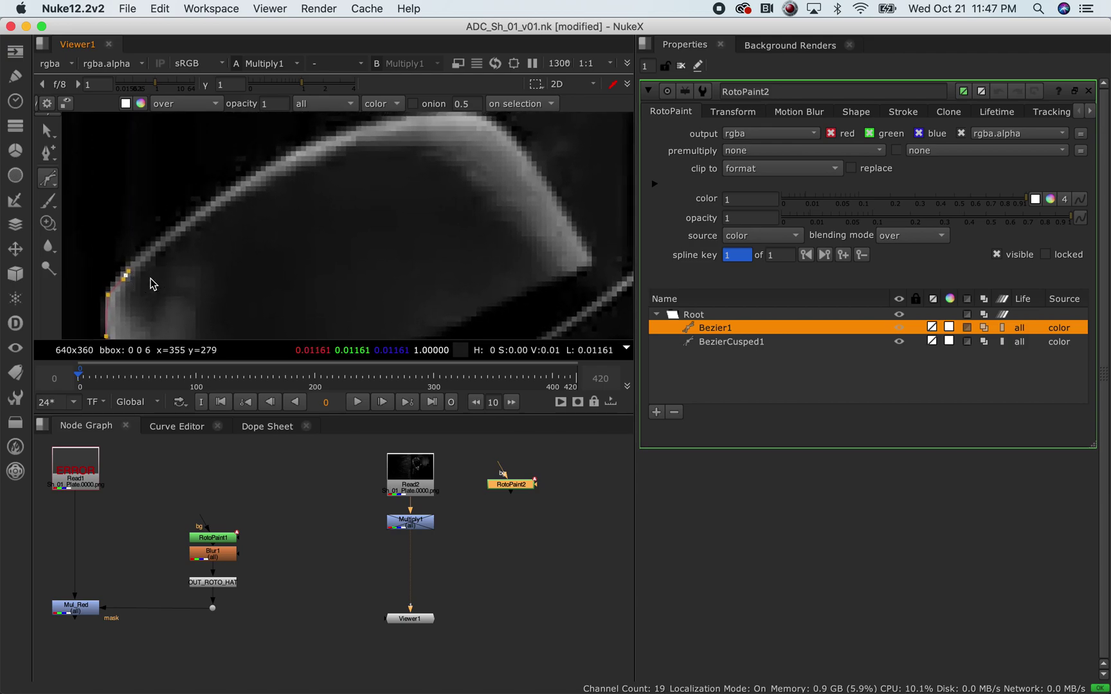
pyautogui.scroll(5, 151, 281)
pyautogui.scroll(-3, 308, 188)
pyautogui.moveTo(307, 188); pyautogui.dragTo(280, 252, button='middle')
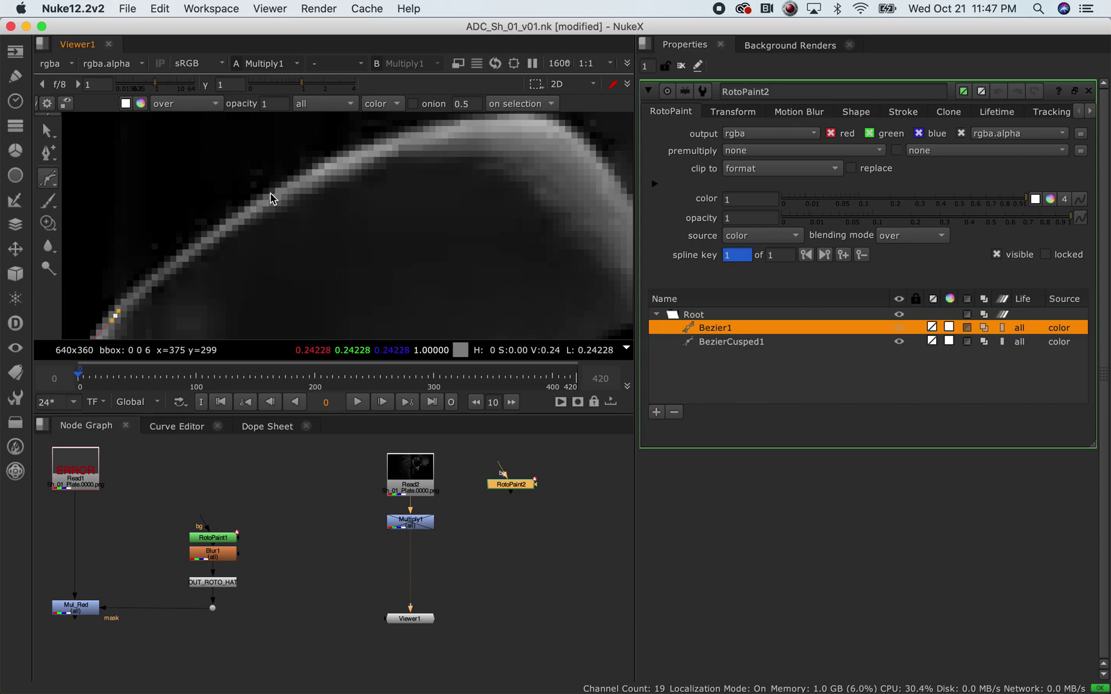
pyautogui.moveTo(411, 159); pyautogui.dragTo(311, 217, button='middle')
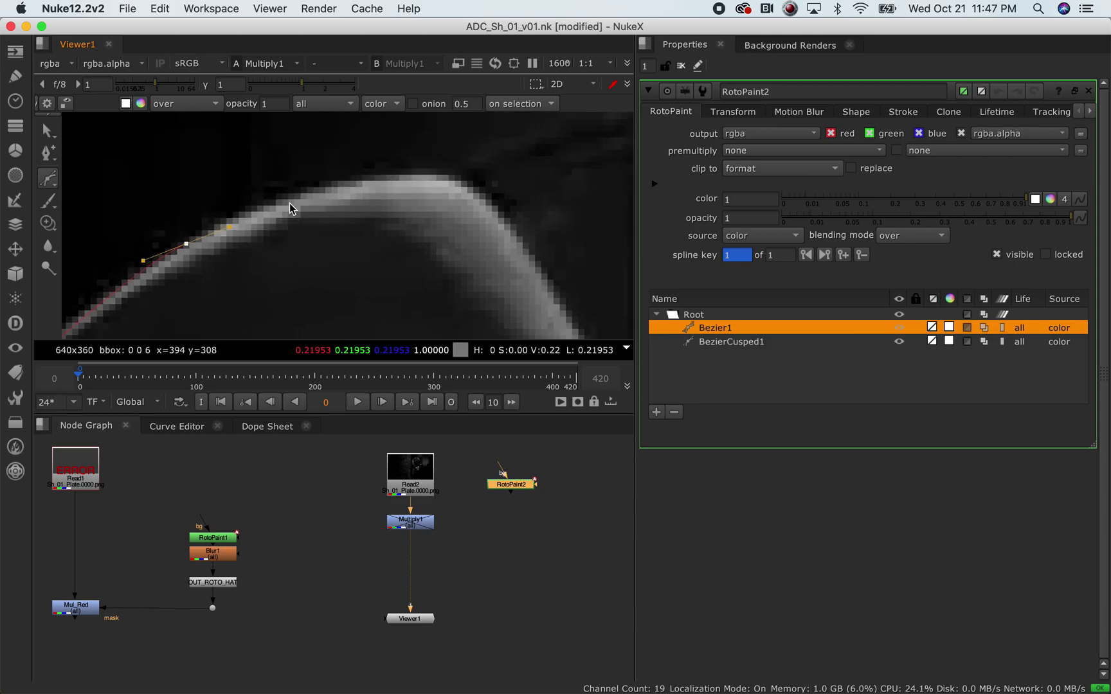
pyautogui.moveTo(294, 197); pyautogui.dragTo(341, 182)
pyautogui.moveTo(400, 189); pyautogui.dragTo(374, 201, button='middle')
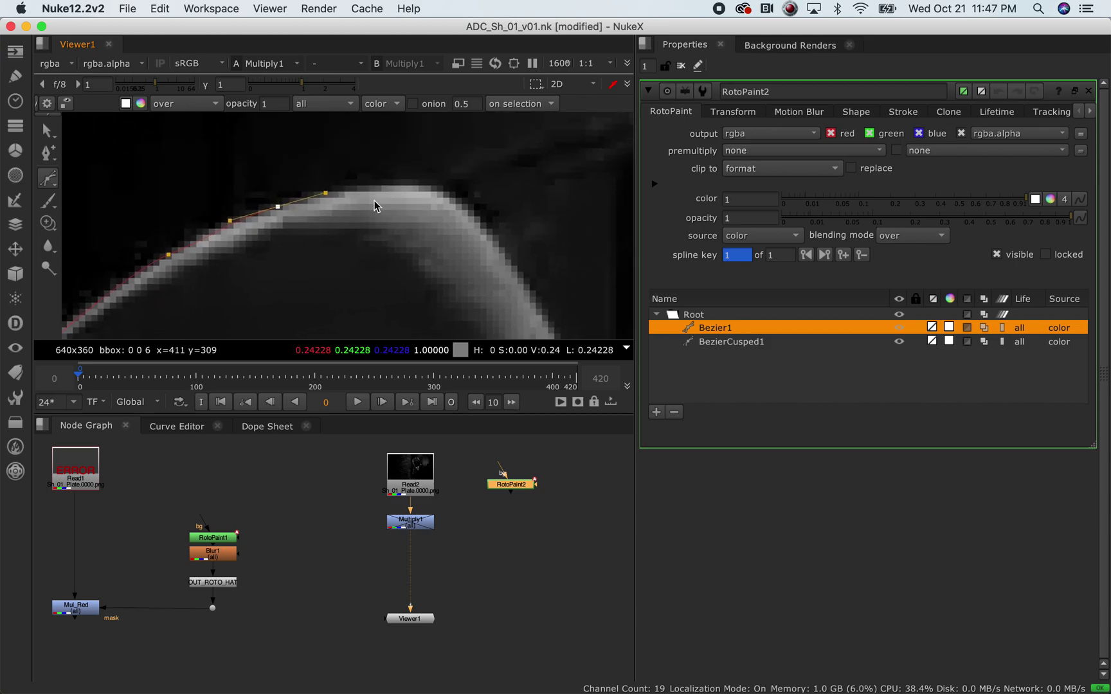
pyautogui.moveTo(452, 192); pyautogui.dragTo(394, 180, button='middle')
pyautogui.click(395, 180)
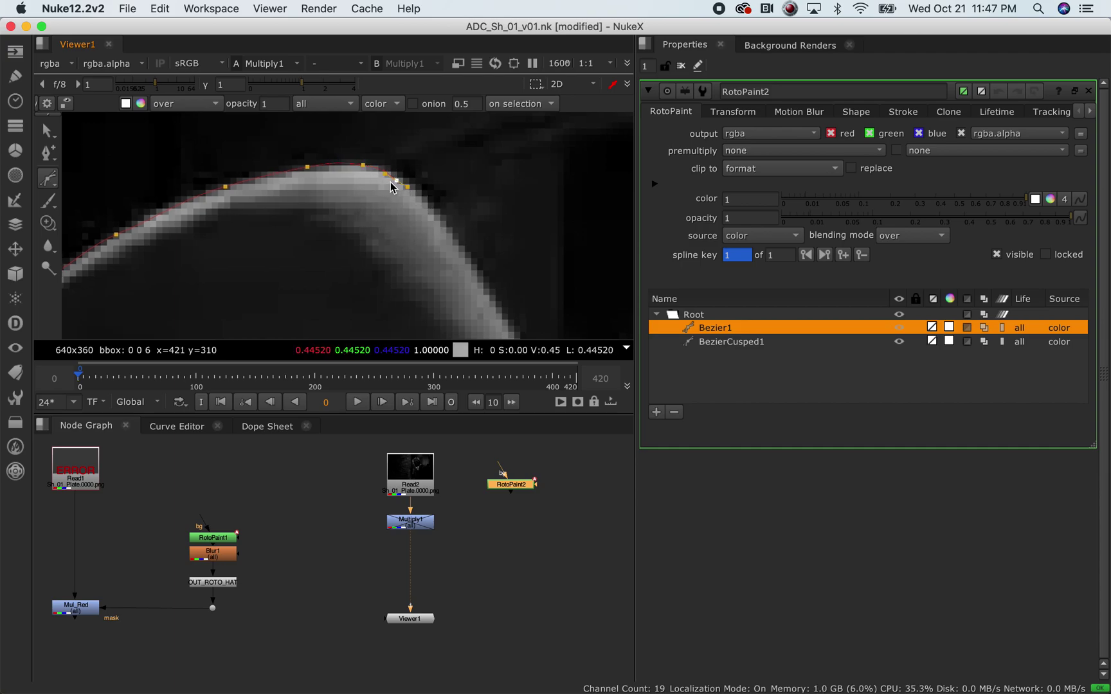
# - Extend the outline down the crown's right edge to its lower-right corner and move the middle point outward onto the edge
pyautogui.moveTo(430, 248); pyautogui.dragTo(382, 204, button='middle')
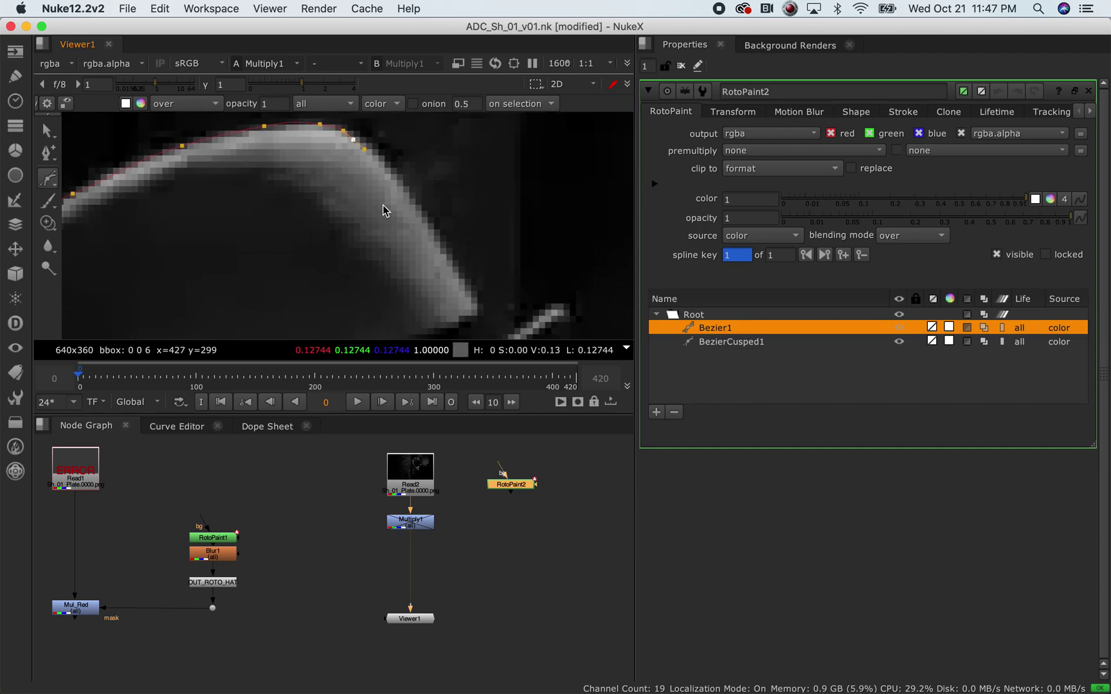
pyautogui.scroll(-3, 396, 245)
pyautogui.moveTo(397, 250); pyautogui.dragTo(368, 223, button='middle')
pyautogui.scroll(2, 360, 189)
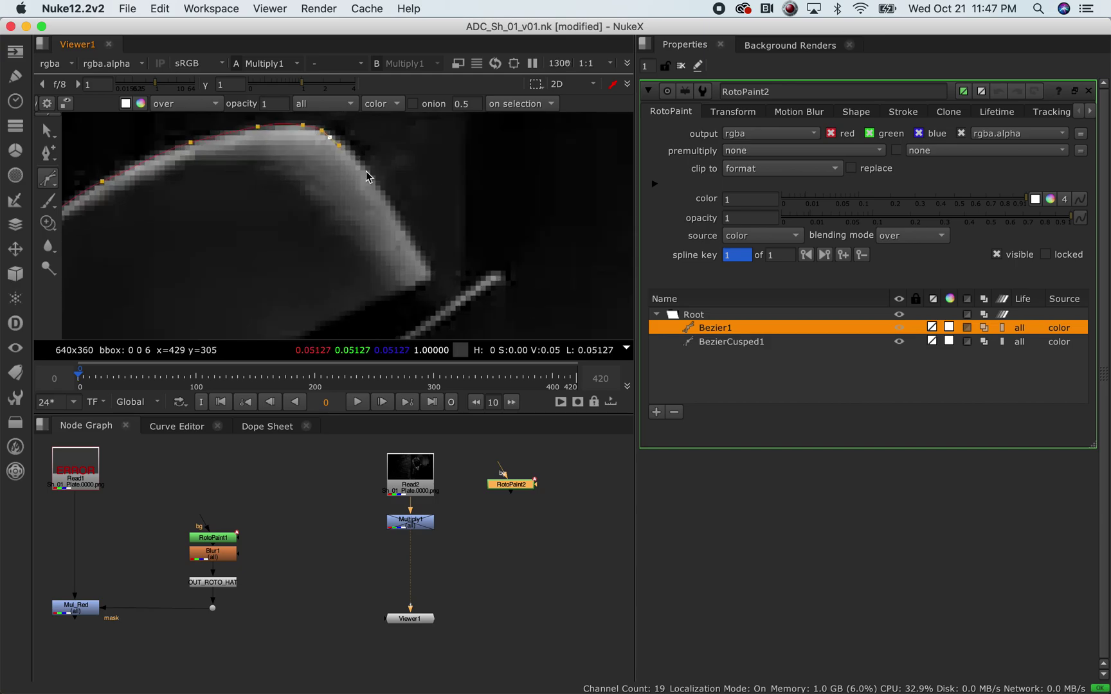
pyautogui.moveTo(393, 214); pyautogui.dragTo(399, 225)
pyautogui.moveTo(431, 271); pyautogui.dragTo(432, 277)
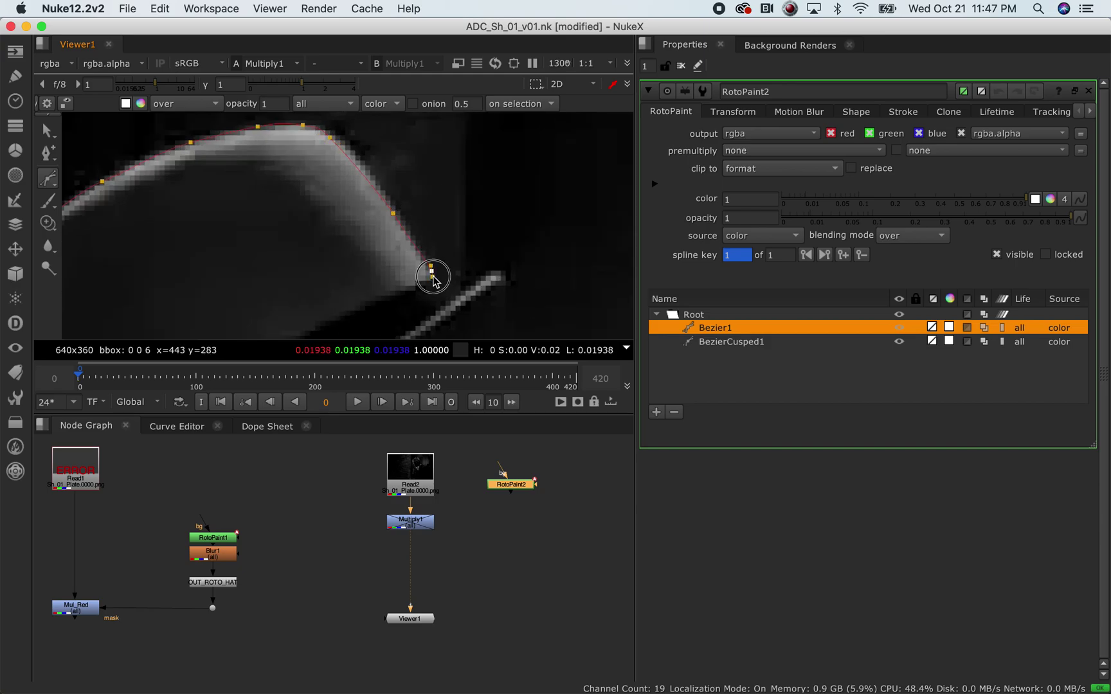
pyautogui.moveTo(394, 215); pyautogui.dragTo(398, 206)
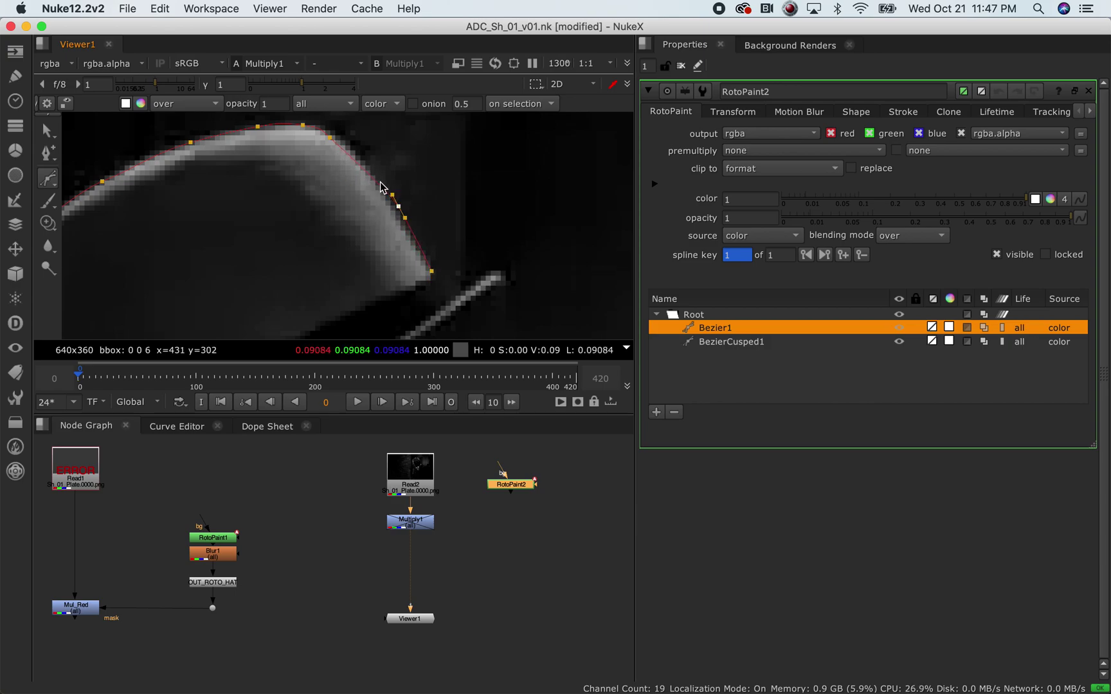
# - Place points back along the top of the hat band to the lower-left corner and close the Bezier at its first point
pyautogui.scroll(-2, 430, 269)
pyautogui.moveTo(364, 290); pyautogui.dragTo(374, 236, button='middle')
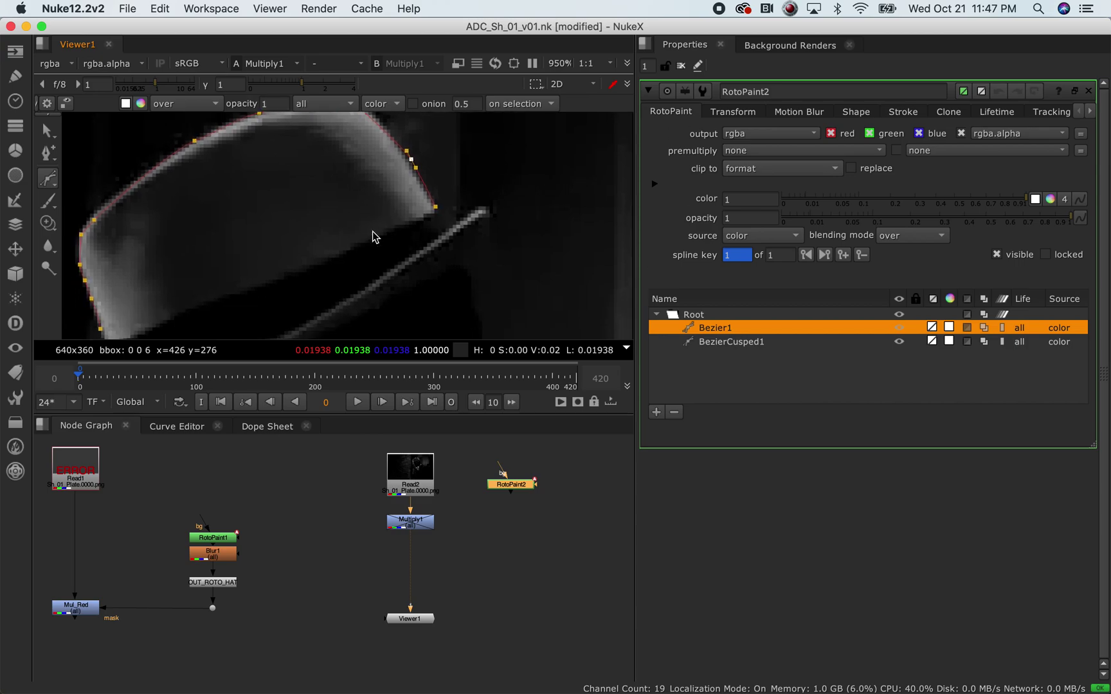
pyautogui.scroll(1, 404, 236)
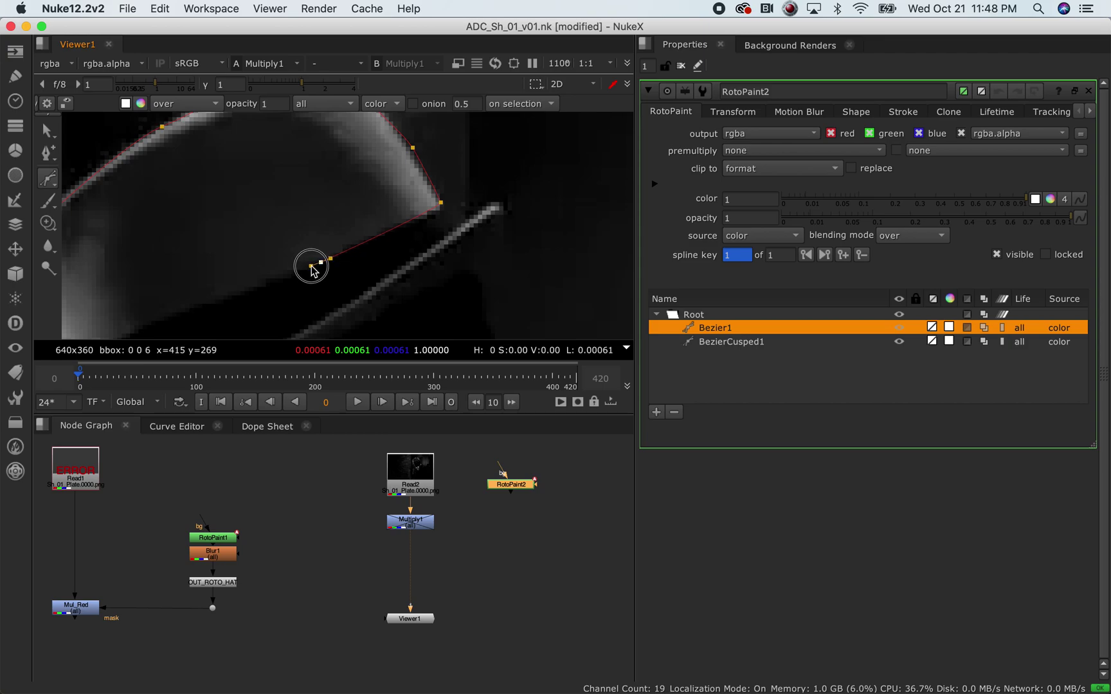
pyautogui.moveTo(223, 310); pyautogui.dragTo(320, 216, button='middle')
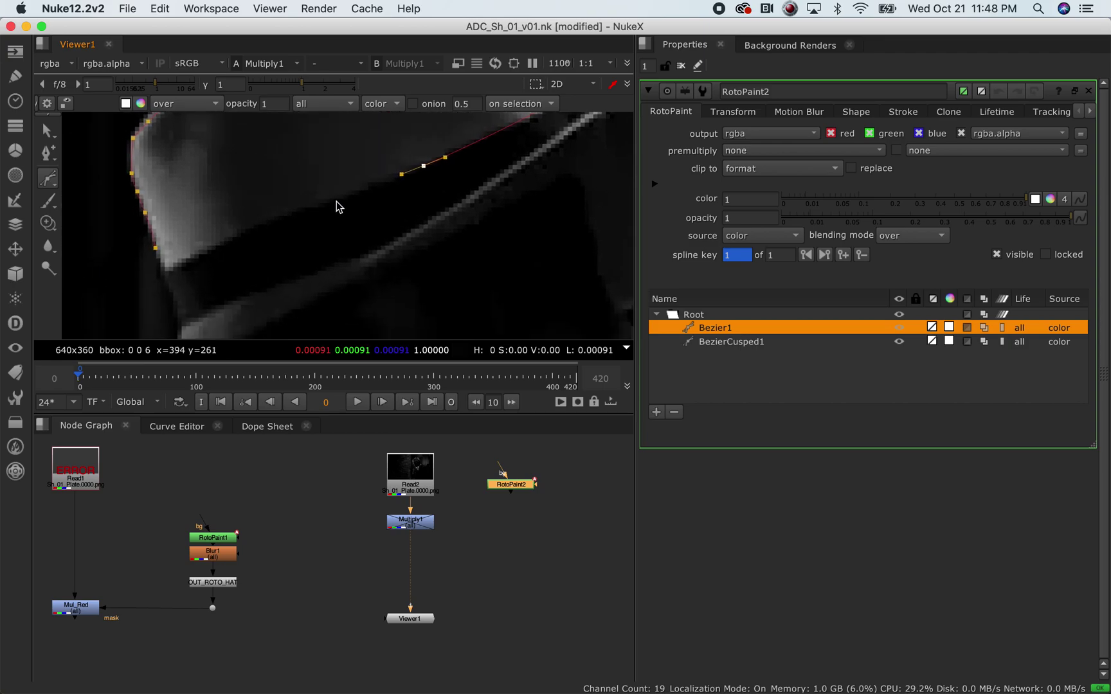
pyautogui.click(326, 196)
pyautogui.scroll(3, 266, 257)
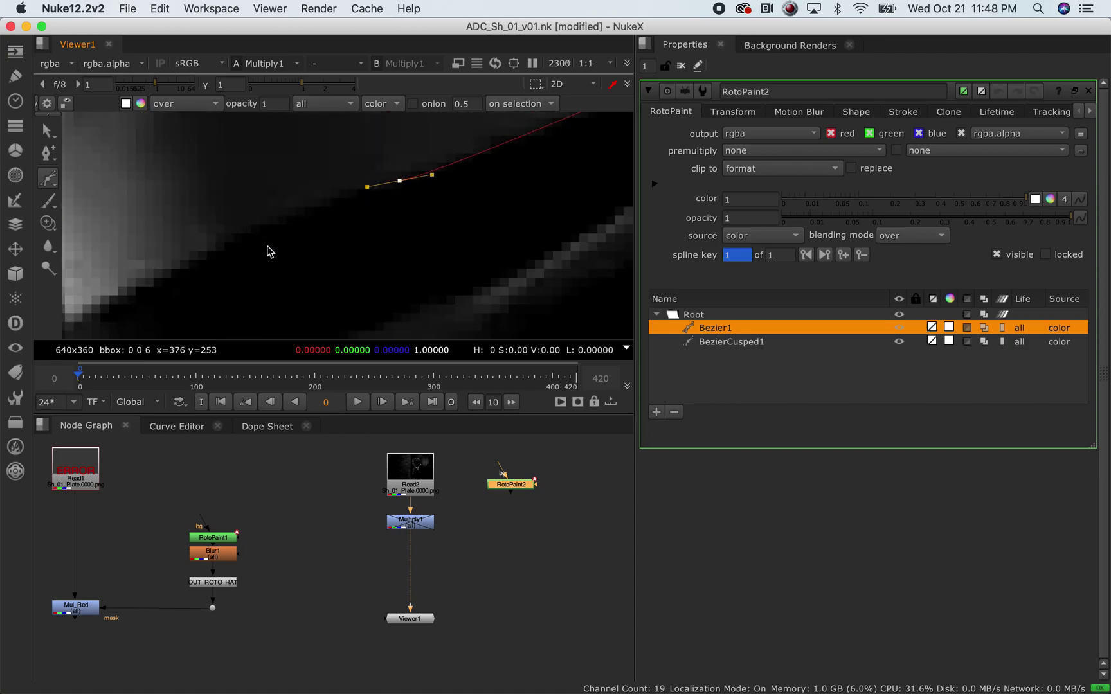
pyautogui.click(269, 227)
pyautogui.moveTo(148, 282); pyautogui.dragTo(307, 182, button='middle')
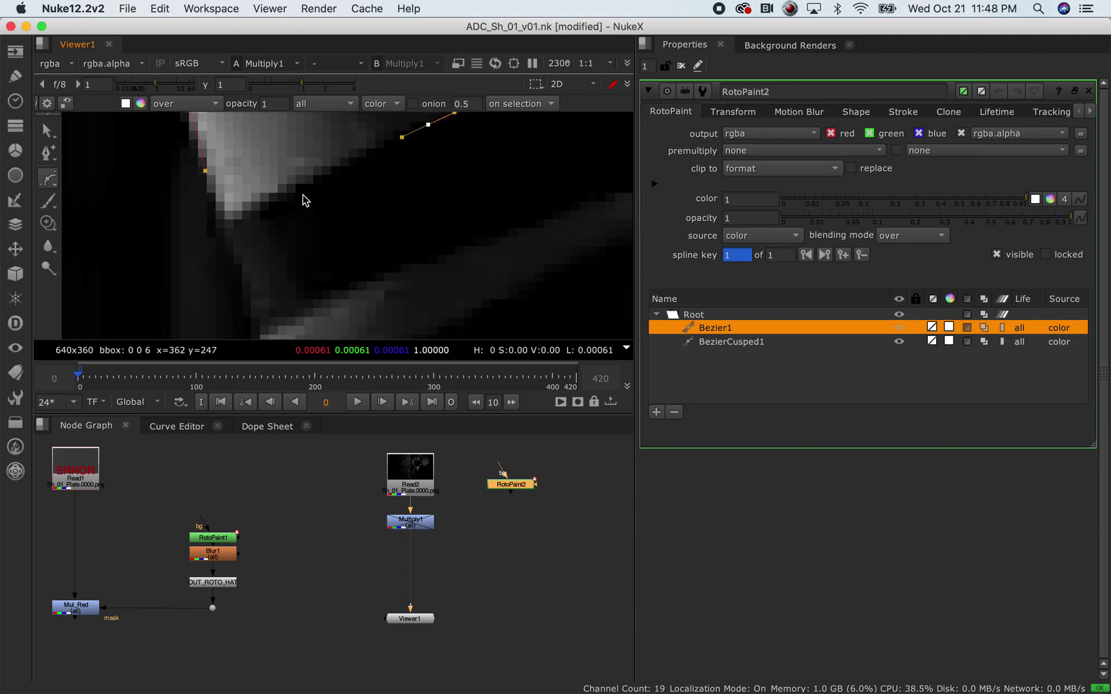
pyautogui.click(226, 228)
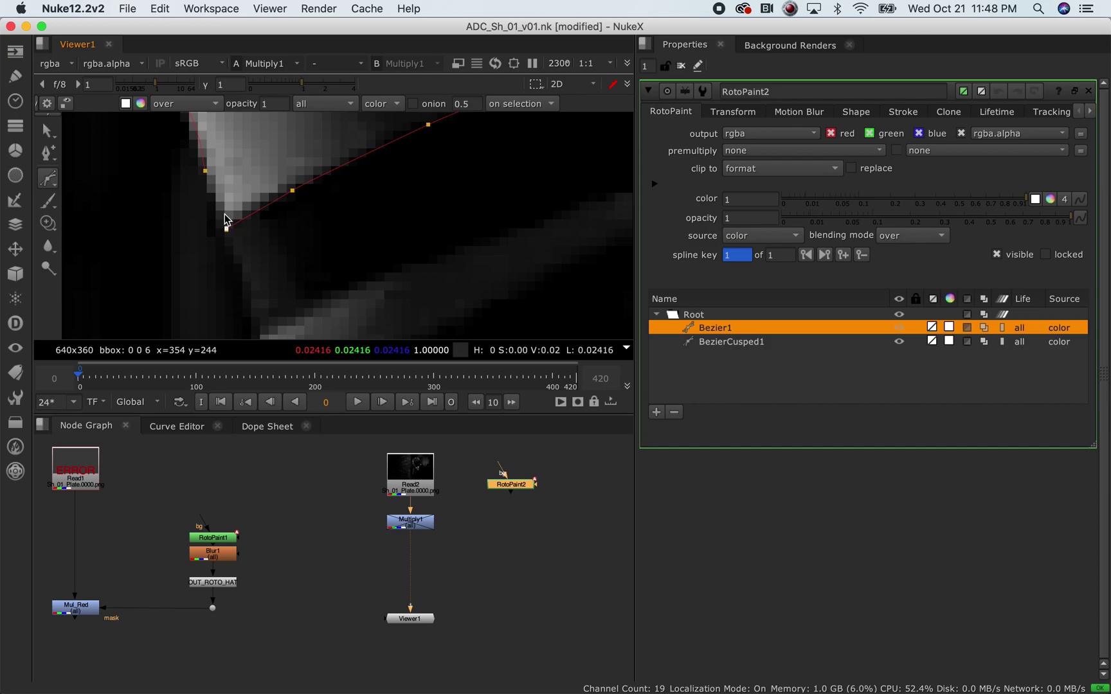
pyautogui.click(206, 172)
# - Nudge the outline point at the crown's upper-left corner so the closed Bezier follows the hat edge
pyautogui.scroll(-6, 335, 229)
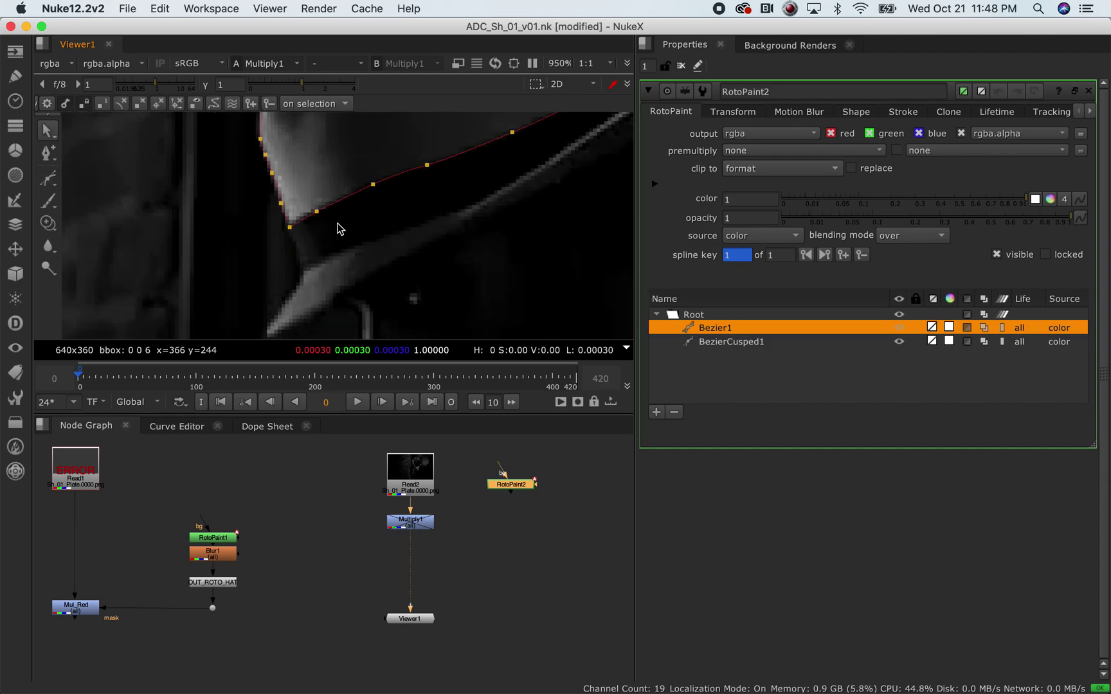
pyautogui.moveTo(323, 248); pyautogui.dragTo(317, 273, button='middle')
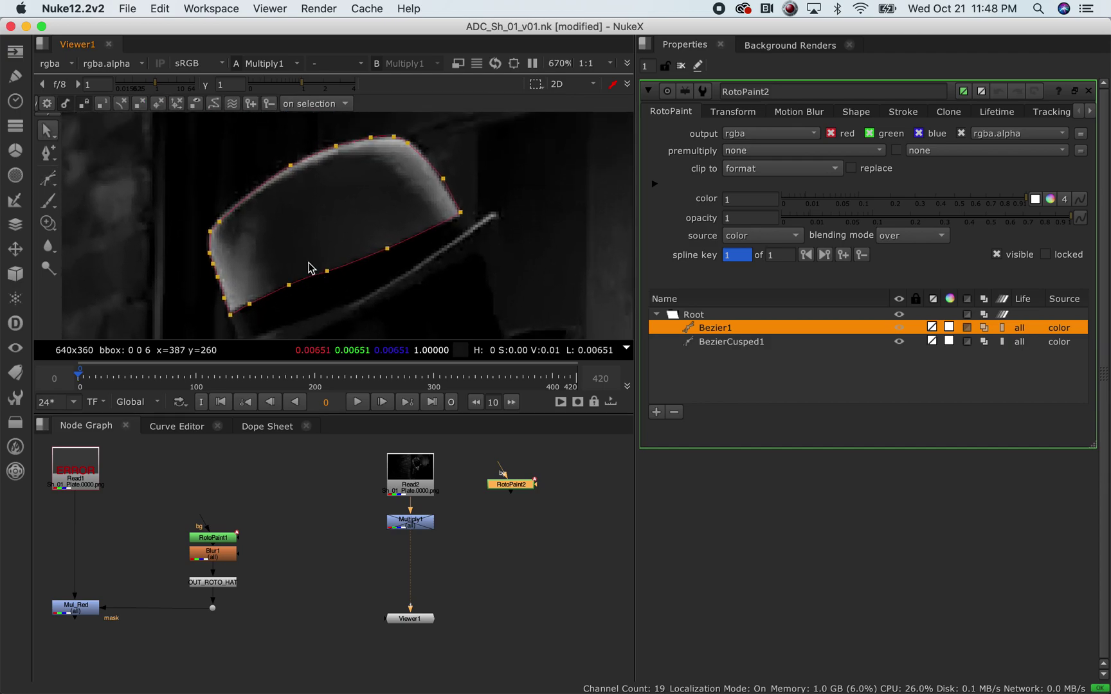
pyautogui.scroll(4, 246, 199)
pyautogui.moveTo(186, 256); pyautogui.dragTo(182, 250)
pyautogui.scroll(-3, 298, 256)
pyautogui.moveTo(346, 210); pyautogui.dragTo(275, 199, button='middle')
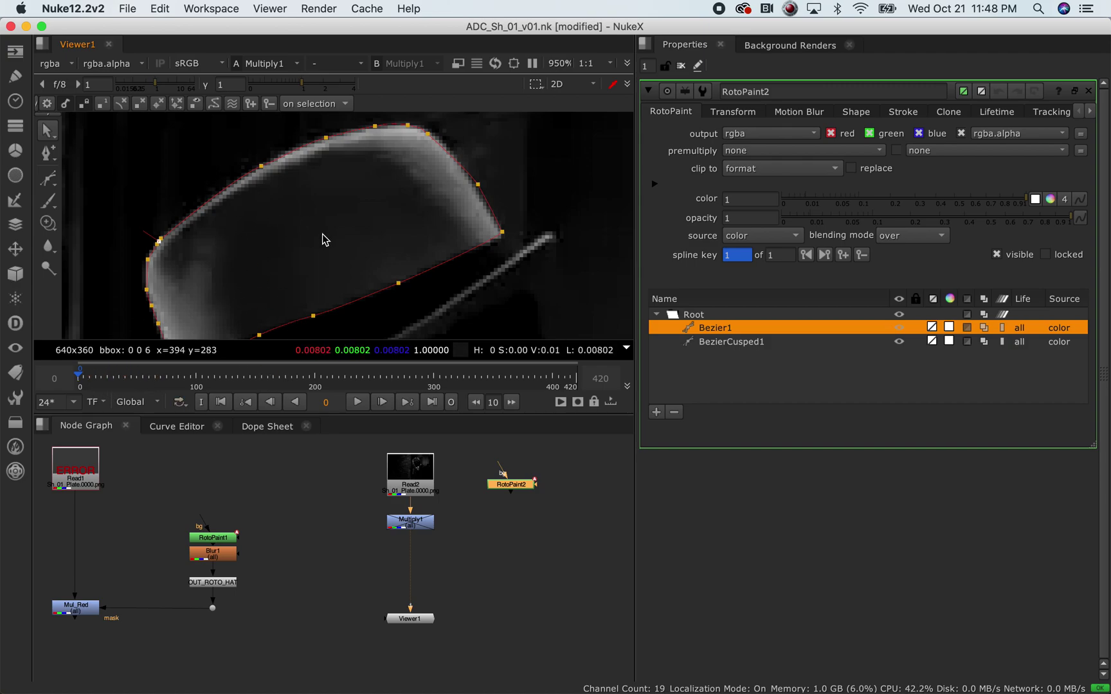
# - Go to frame 16 and delete the leftover BezierCusped1 shape from the RotoPaint node
pyautogui.hotkey('alt', 'f')
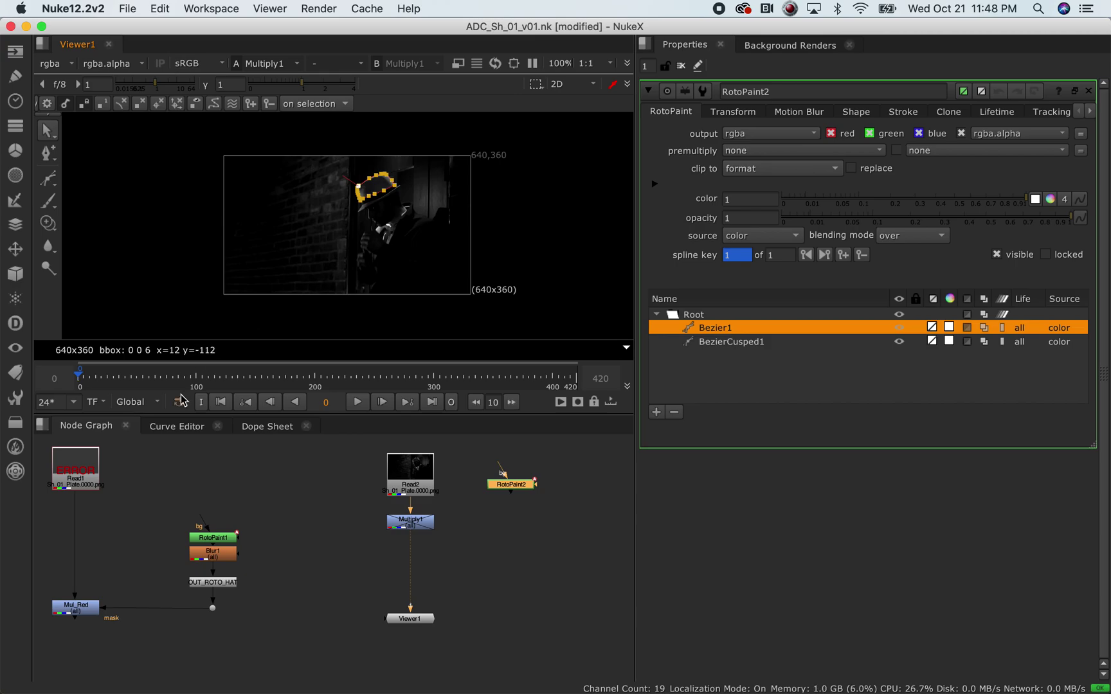
pyautogui.moveTo(89, 382)
pyautogui.mouseDown()
pyautogui.moveTo(112, 380)
pyautogui.moveTo(98, 381)
pyautogui.mouseUp()
pyautogui.click(744, 343)
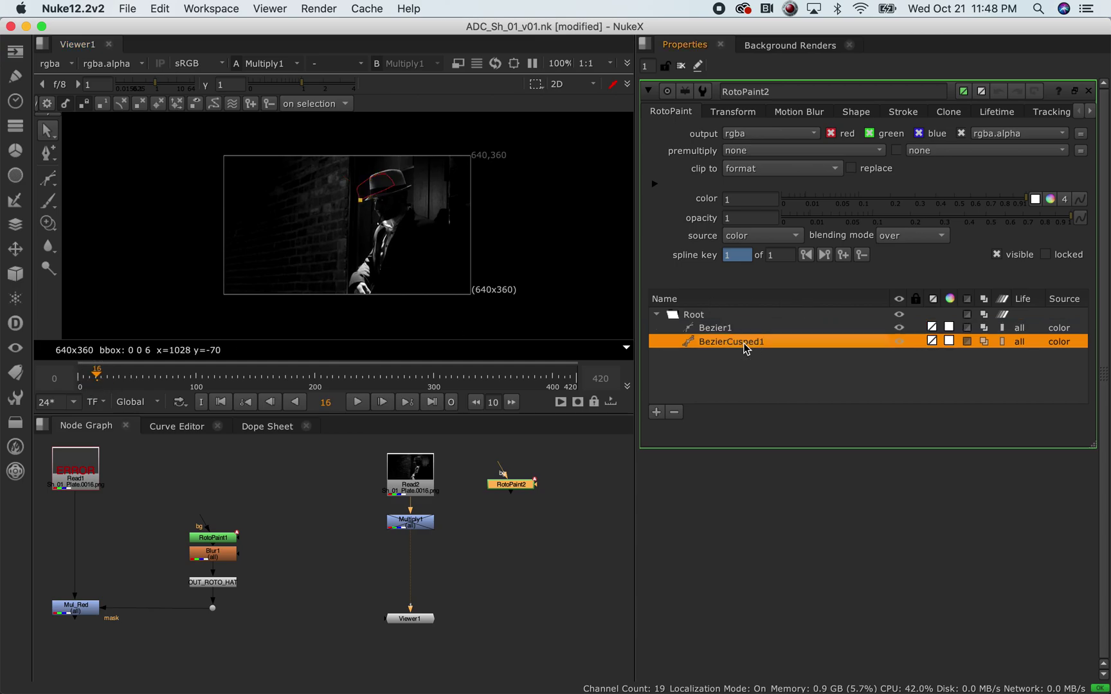
pyautogui.press('Delete')
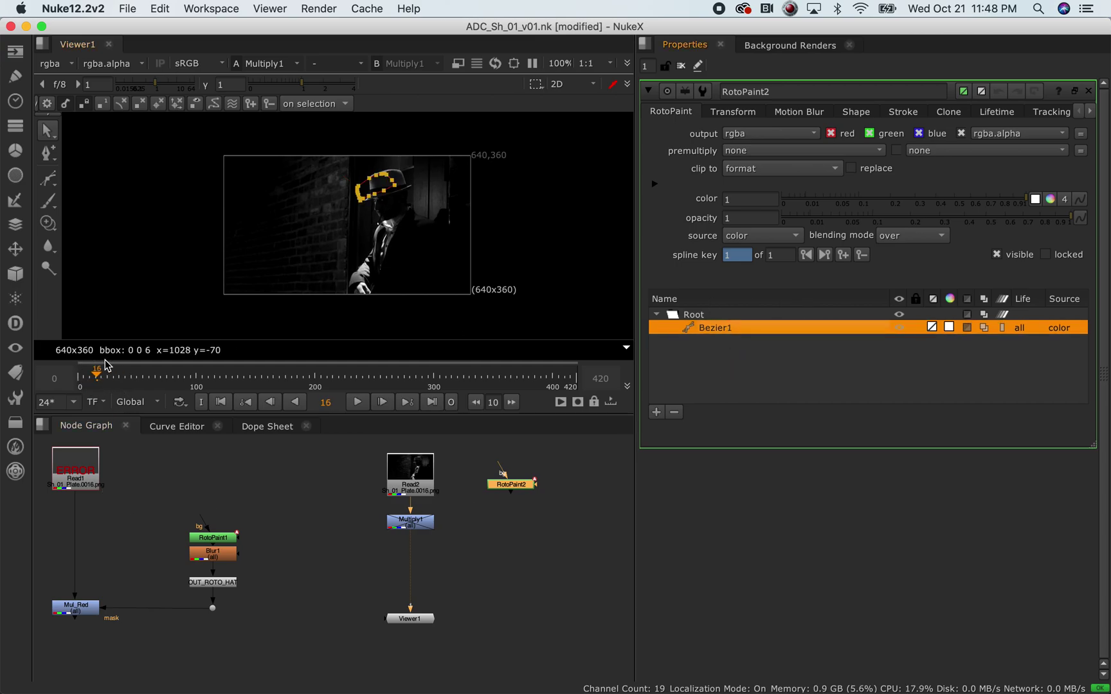
# - Go to frame 19, select all points of the Bezier outline and move them together over the hat's crown
pyautogui.scroll(5, 444, 161)
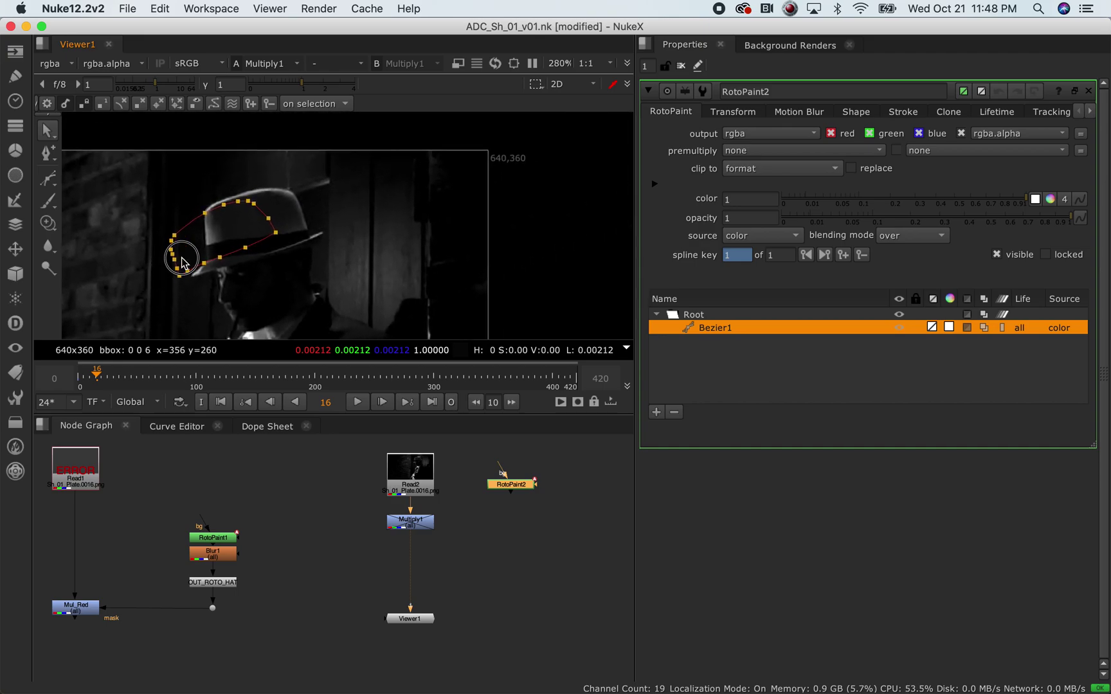
pyautogui.scroll(3, 221, 229)
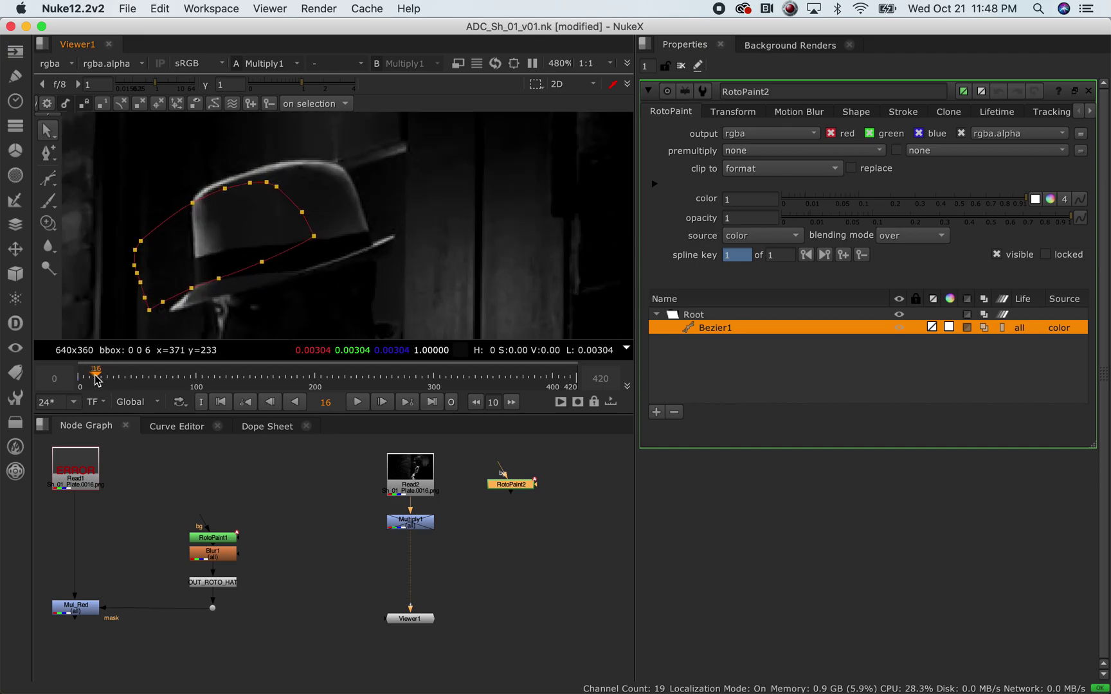
pyautogui.moveTo(95, 379)
pyautogui.mouseDown()
pyautogui.moveTo(83, 385)
pyautogui.moveTo(102, 397)
pyautogui.mouseUp()
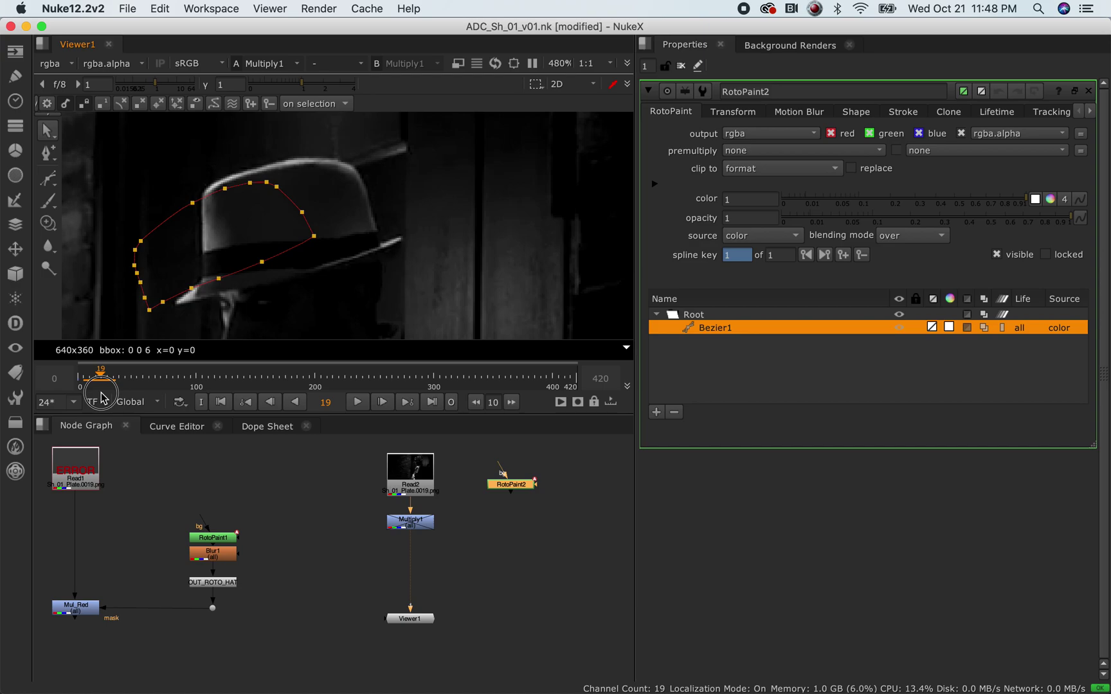
pyautogui.moveTo(366, 150); pyautogui.dragTo(106, 312)
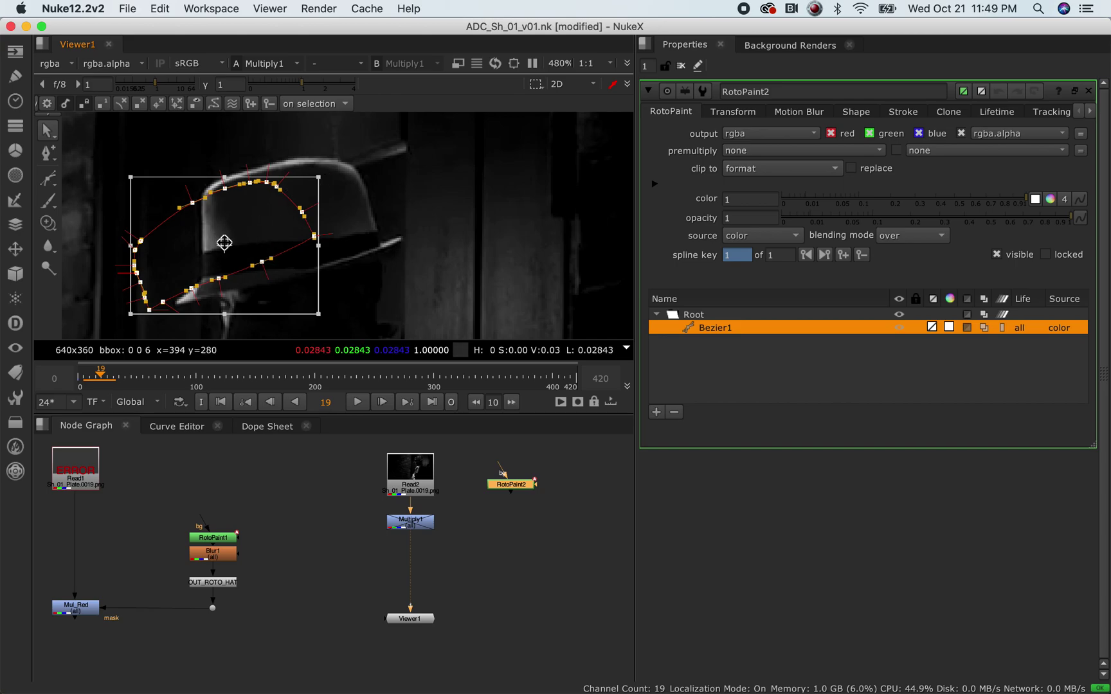
pyautogui.moveTo(225, 244); pyautogui.dragTo(281, 187)
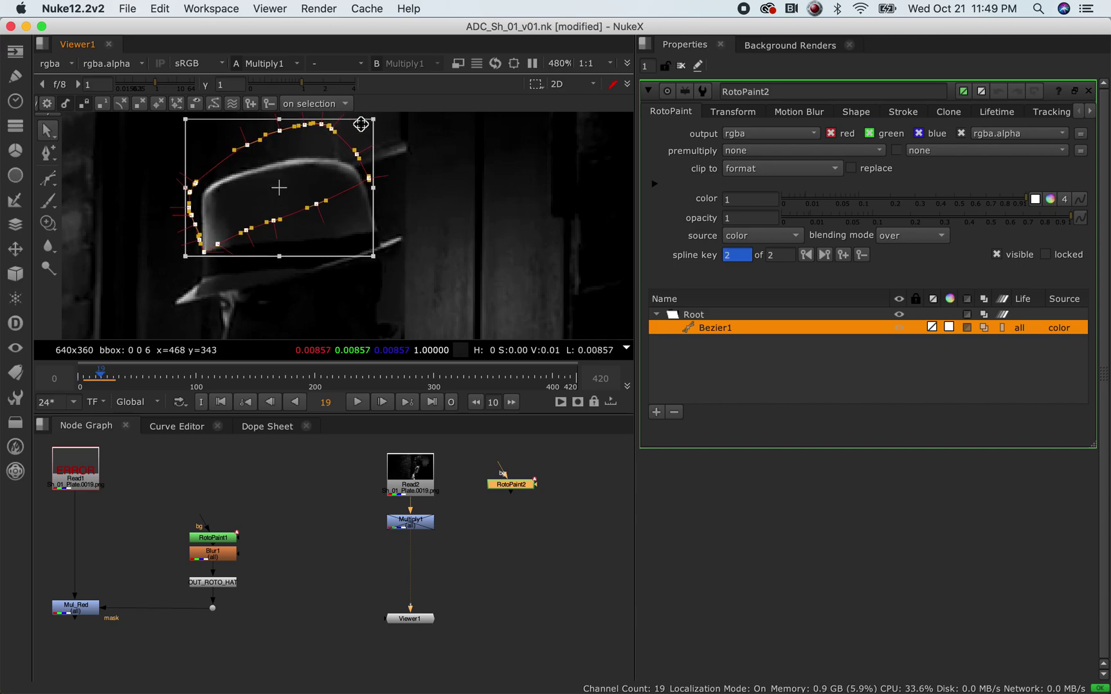
# - Rotate the whole outline clockwise on frame 19 to match the hat's tilt and reposition it onto the crown
pyautogui.moveTo(386, 121); pyautogui.dragTo(400, 155)
pyautogui.moveTo(278, 187); pyautogui.dragTo(292, 209)
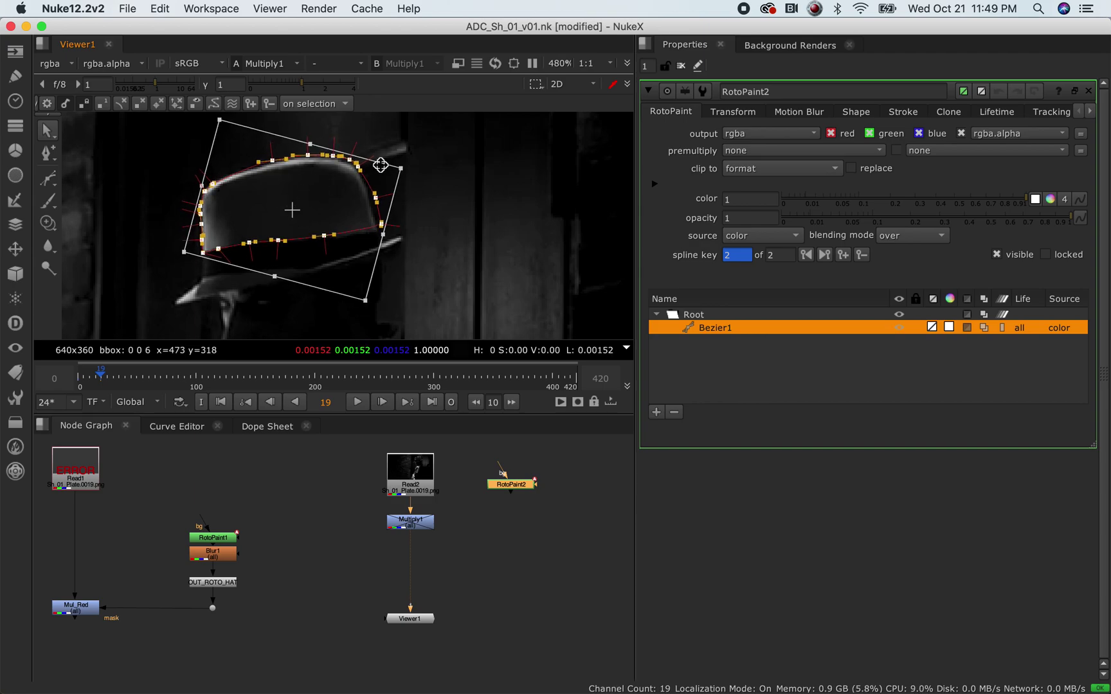
pyautogui.moveTo(414, 172); pyautogui.dragTo(415, 178)
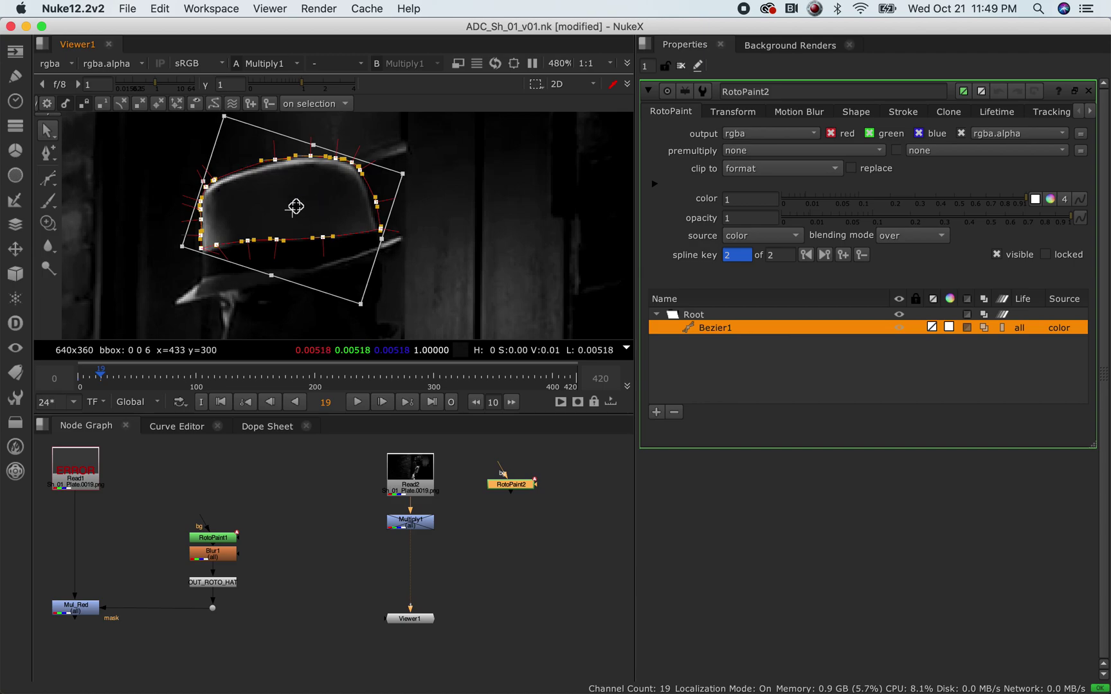
pyautogui.moveTo(295, 206); pyautogui.dragTo(296, 210)
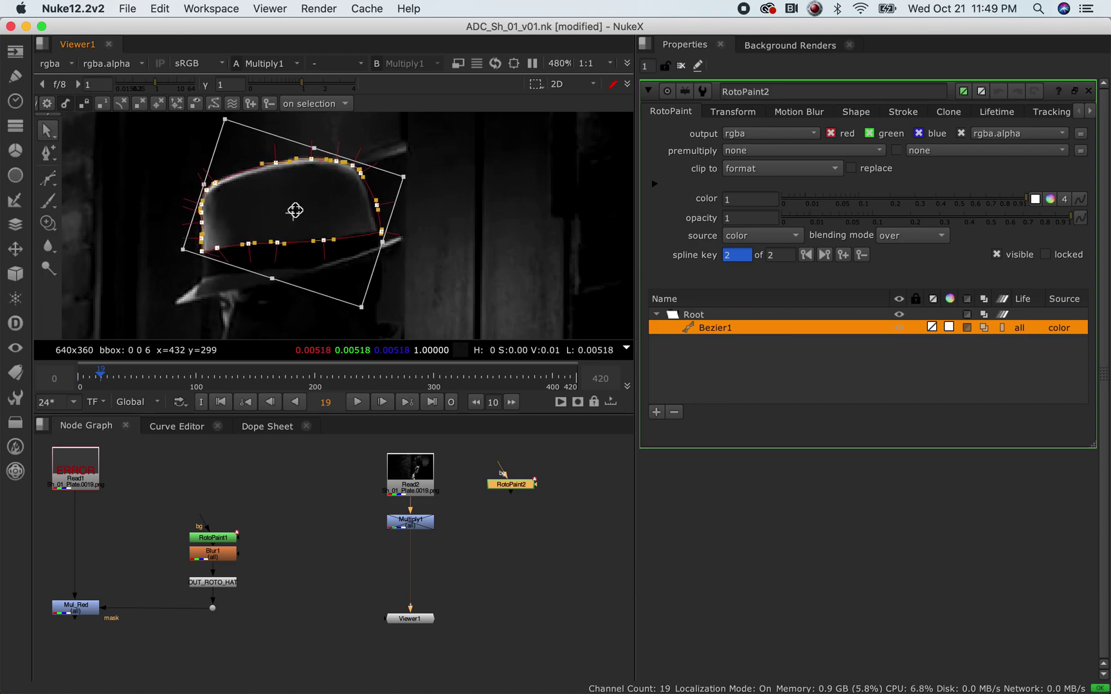
# - Fine-tune the fit of the whole Bezier outline around the crown on frame 19 and deselect its points
pyautogui.scroll(5, 400, 235)
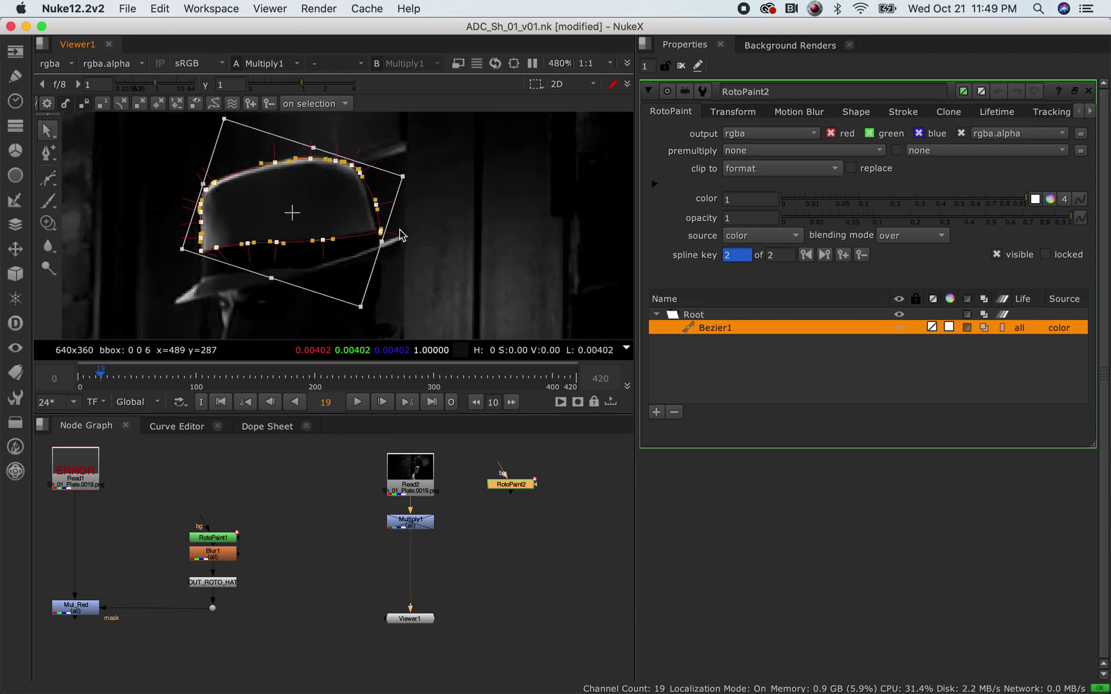
pyautogui.moveTo(184, 204); pyautogui.dragTo(182, 201)
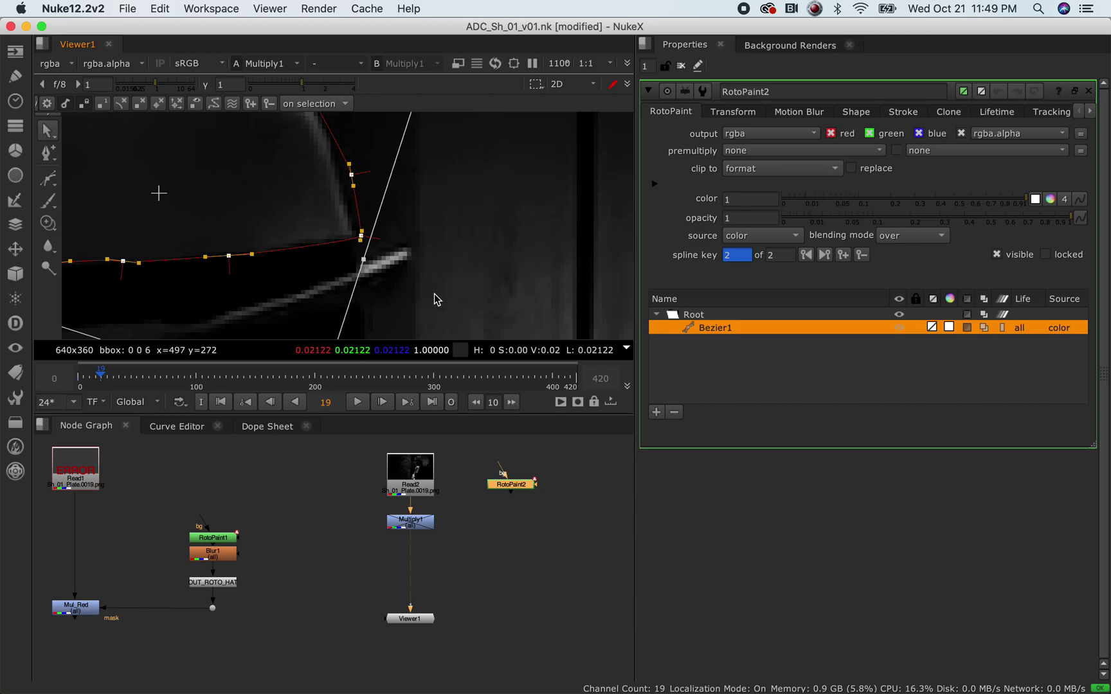
pyautogui.scroll(-2, 434, 296)
pyautogui.moveTo(130, 294); pyautogui.dragTo(225, 266, button='middle')
pyautogui.scroll(-2, 185, 276)
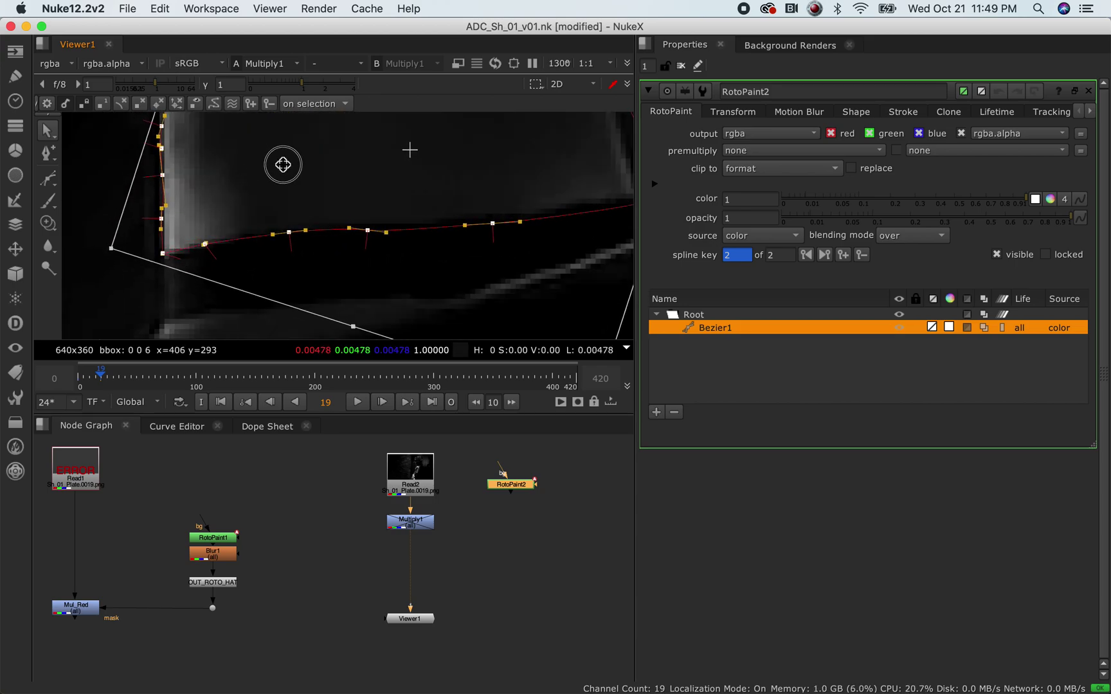
pyautogui.moveTo(410, 150); pyautogui.dragTo(307, 196, button='middle')
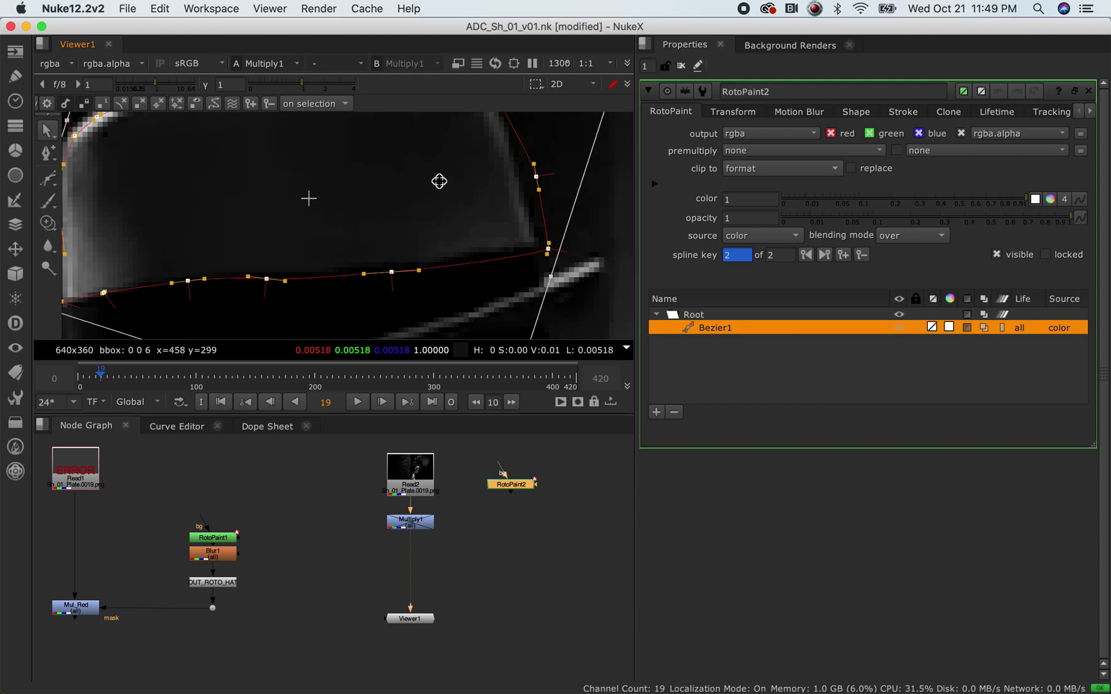
pyautogui.scroll(-5, 439, 181)
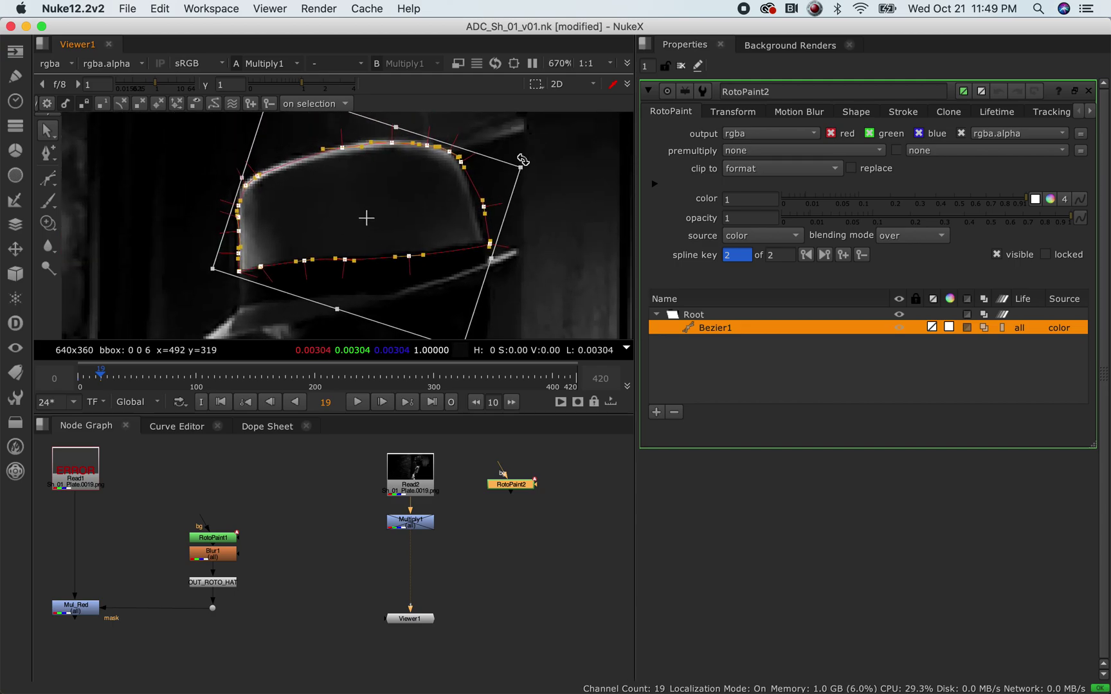
pyautogui.moveTo(521, 167); pyautogui.dragTo(517, 164)
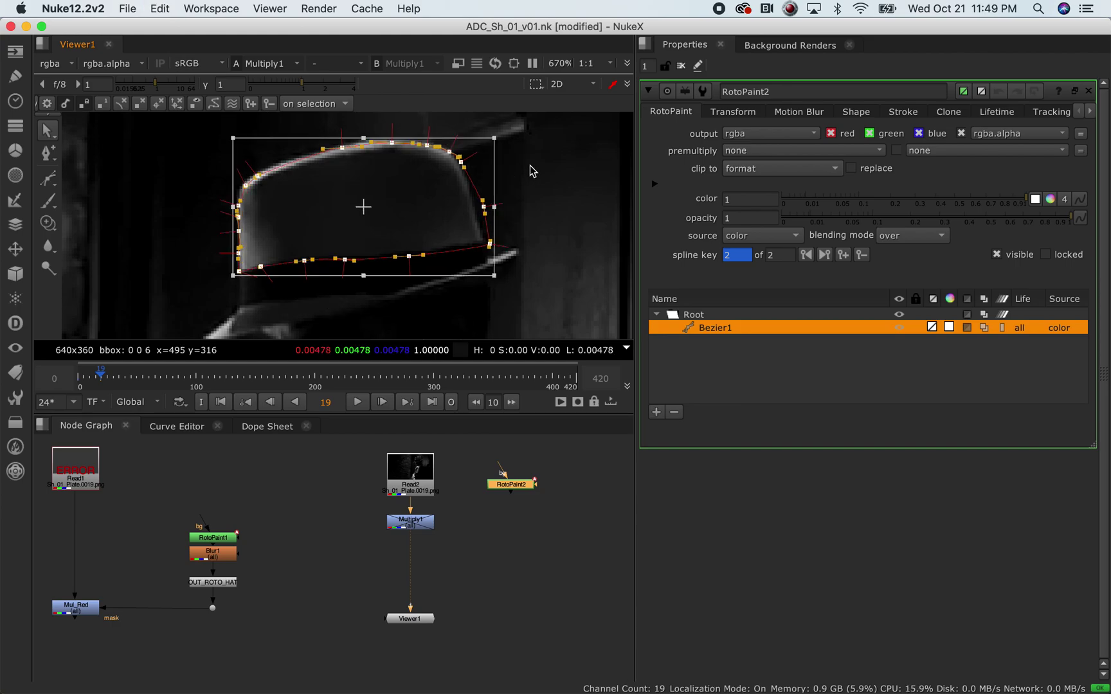
pyautogui.click(533, 173)
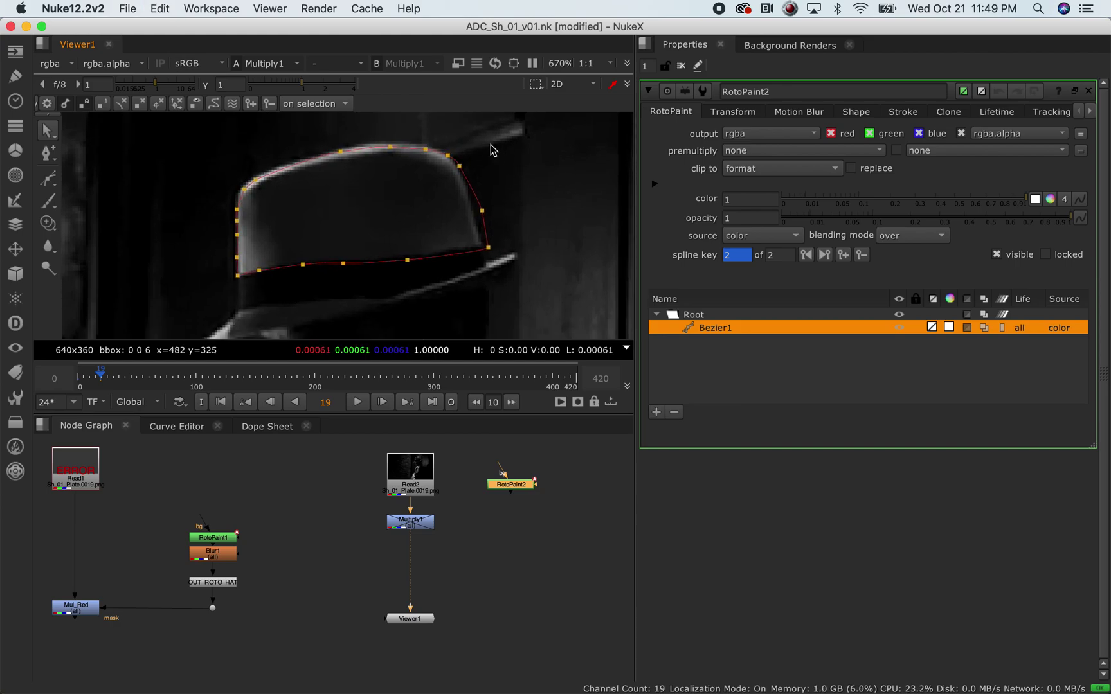
# - Select the points along the crown's upper edge and nudge them slightly up and left onto the hat's rim light
pyautogui.moveTo(488, 128); pyautogui.dragTo(218, 186)
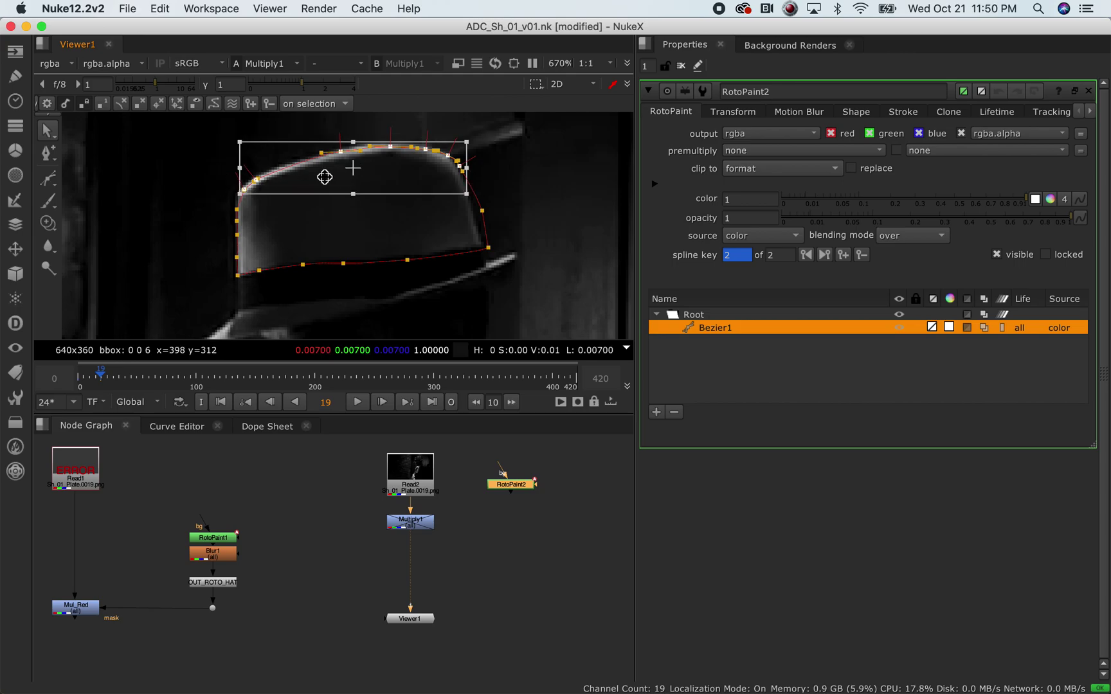
pyautogui.scroll(5, 369, 129)
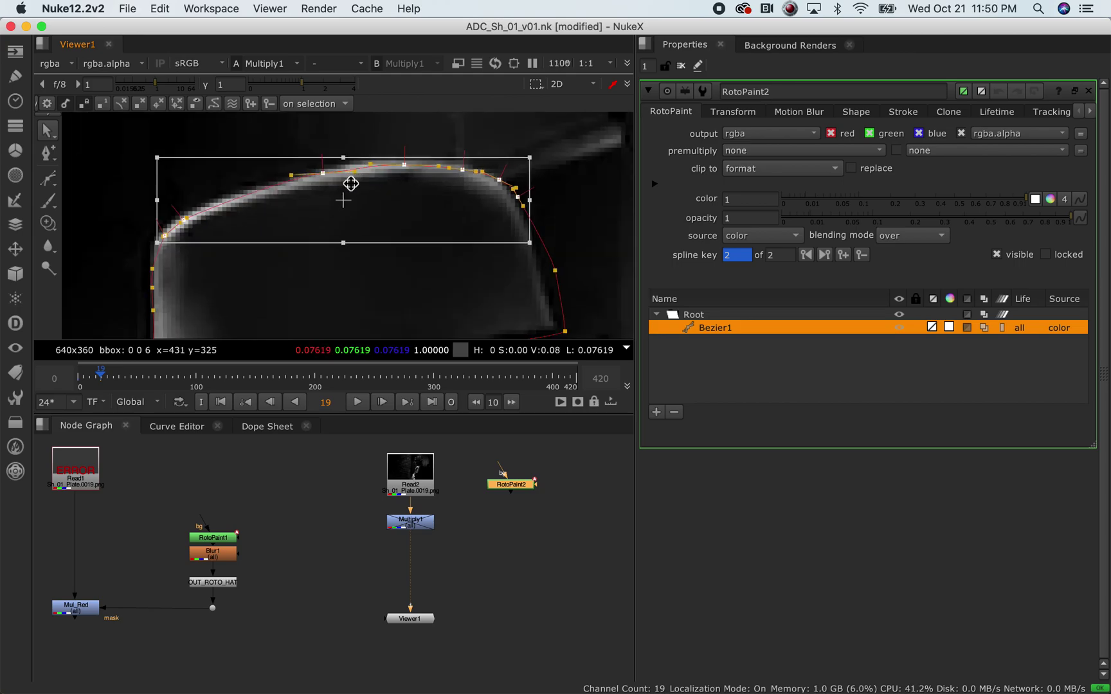
pyautogui.moveTo(338, 207); pyautogui.dragTo(334, 203)
pyautogui.scroll(-4, 400, 219)
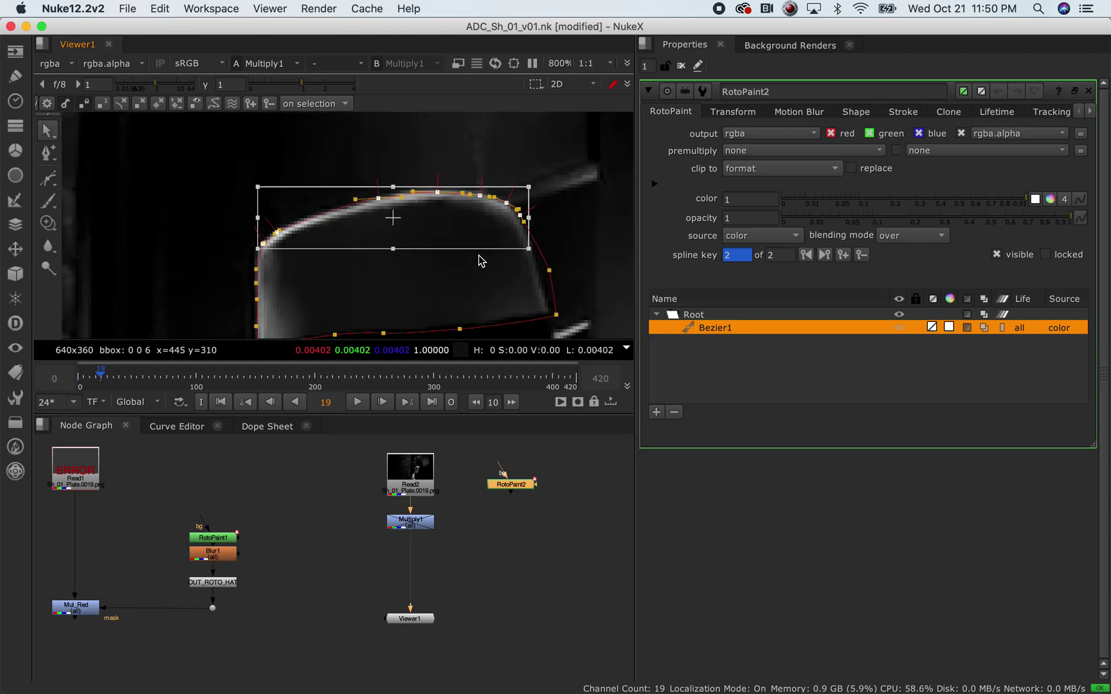
# - Select the two points on the crown's right side and move them left onto the hat edge
pyautogui.scroll(3, 474, 221)
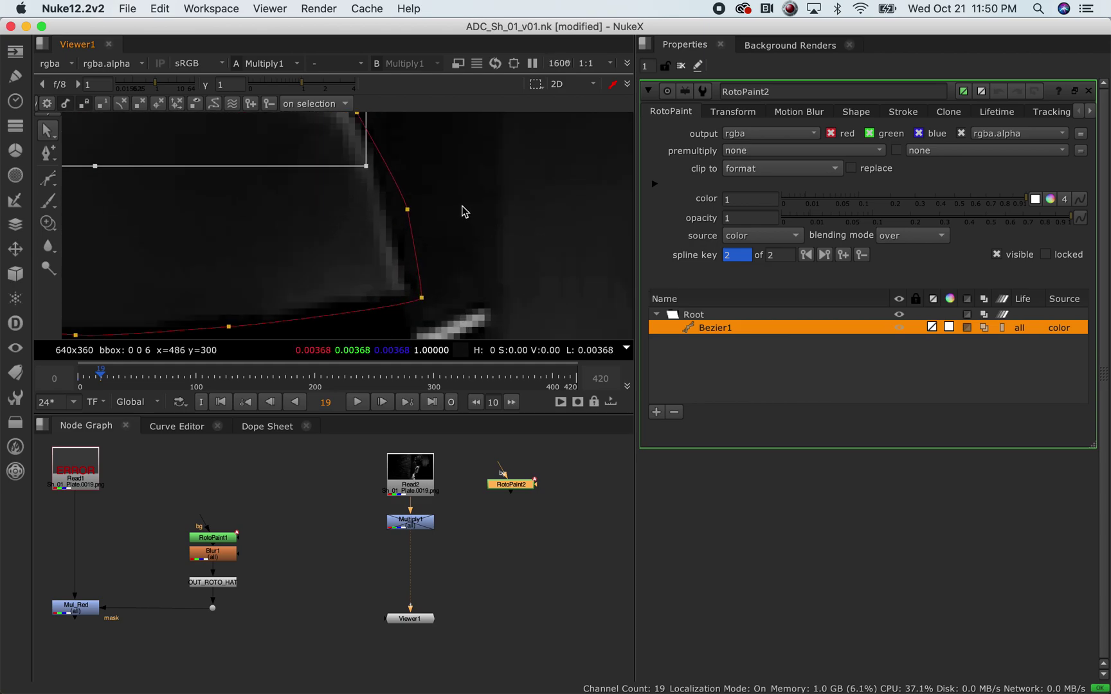
pyautogui.scroll(-1, 461, 211)
pyautogui.moveTo(480, 154); pyautogui.dragTo(393, 311)
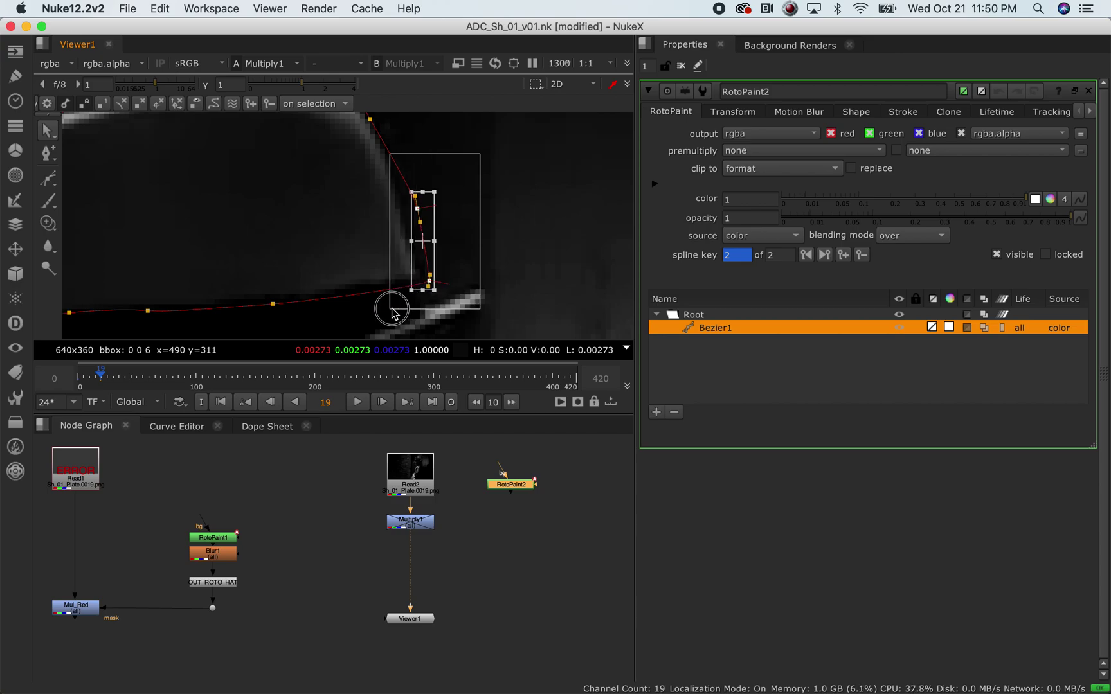
pyautogui.moveTo(423, 242); pyautogui.dragTo(408, 242)
# - Select the two middle points along the outline's lower edge and nudge them up to follow the line above the hatband
pyautogui.moveTo(179, 251); pyautogui.dragTo(347, 191, button='middle')
pyautogui.scroll(-1, 358, 192)
pyautogui.click(452, 209)
pyautogui.moveTo(463, 194); pyautogui.dragTo(303, 265)
pyautogui.moveTo(373, 241); pyautogui.dragTo(374, 235)
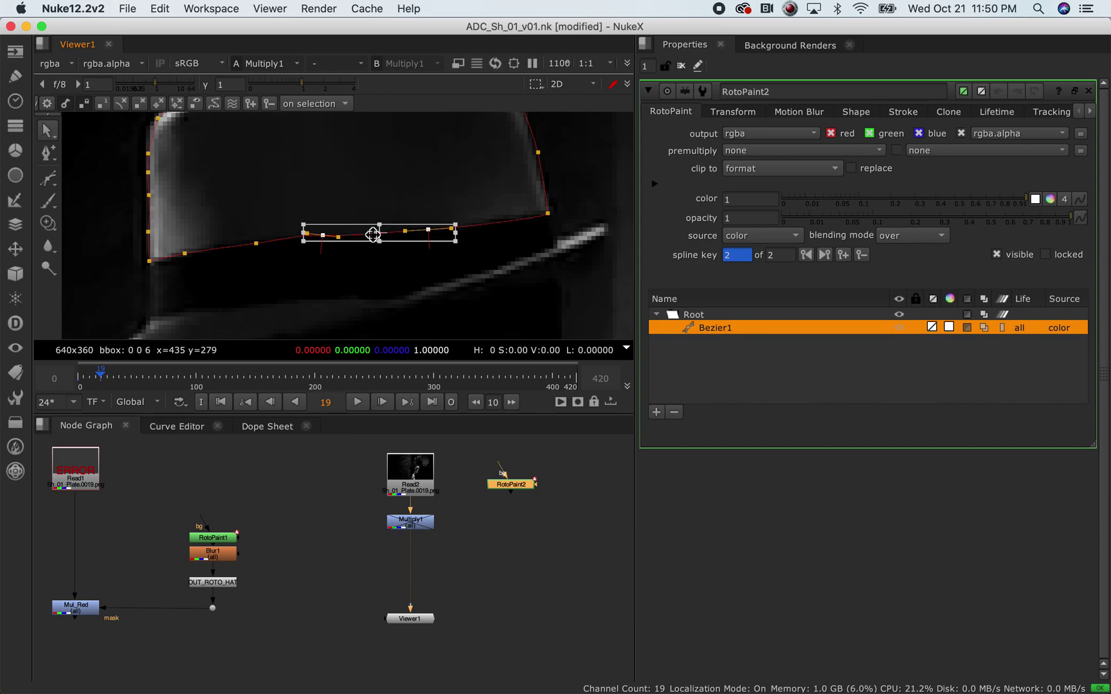
pyautogui.scroll(-4, 138, 273)
pyautogui.scroll(2, 137, 268)
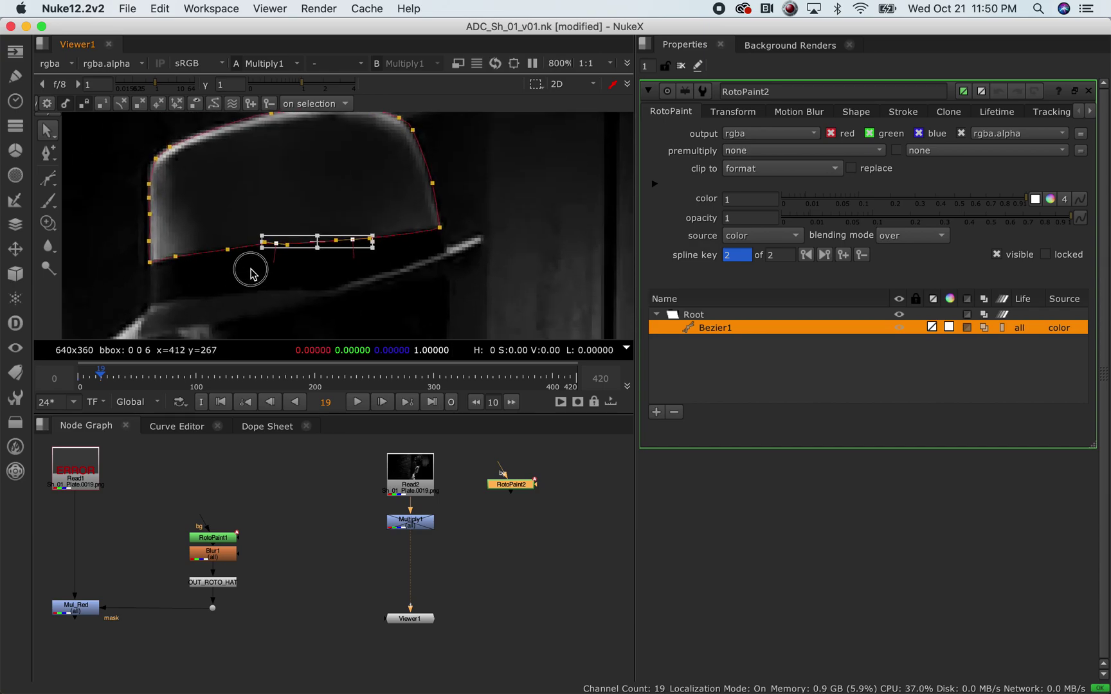
pyautogui.moveTo(247, 281); pyautogui.dragTo(279, 229, button='middle')
pyautogui.scroll(-4, 281, 234)
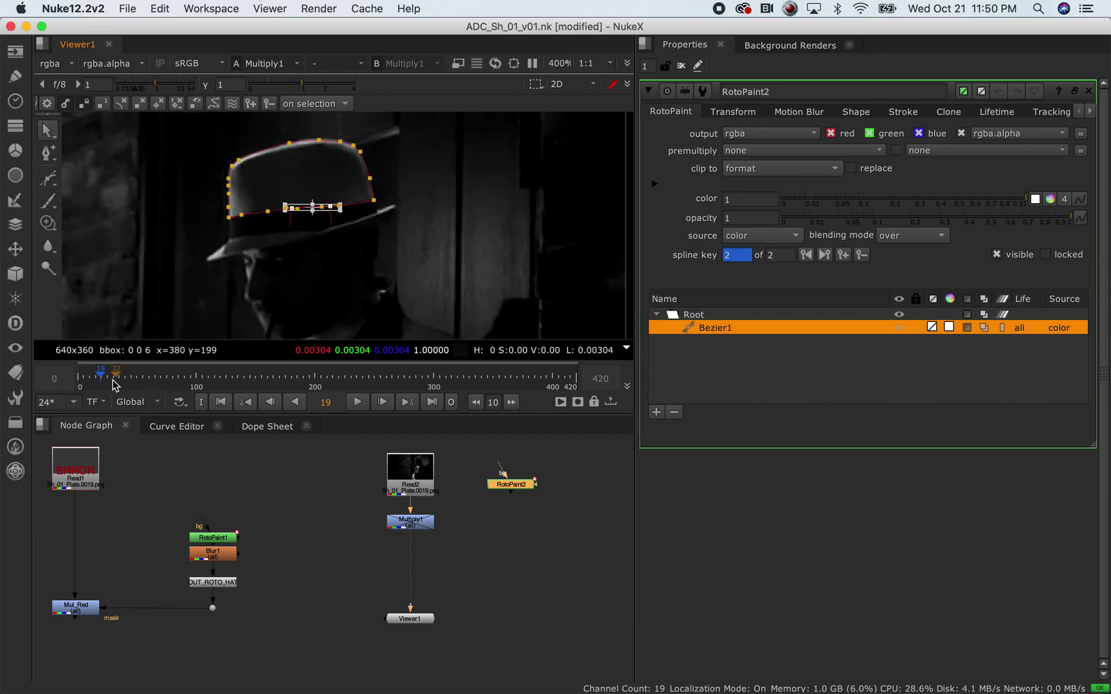
# - Go to frame 44, select the whole outline, and move, rotate slightly counterclockwise and shrink it to fit the crown
pyautogui.moveTo(100, 378); pyautogui.dragTo(130, 392)
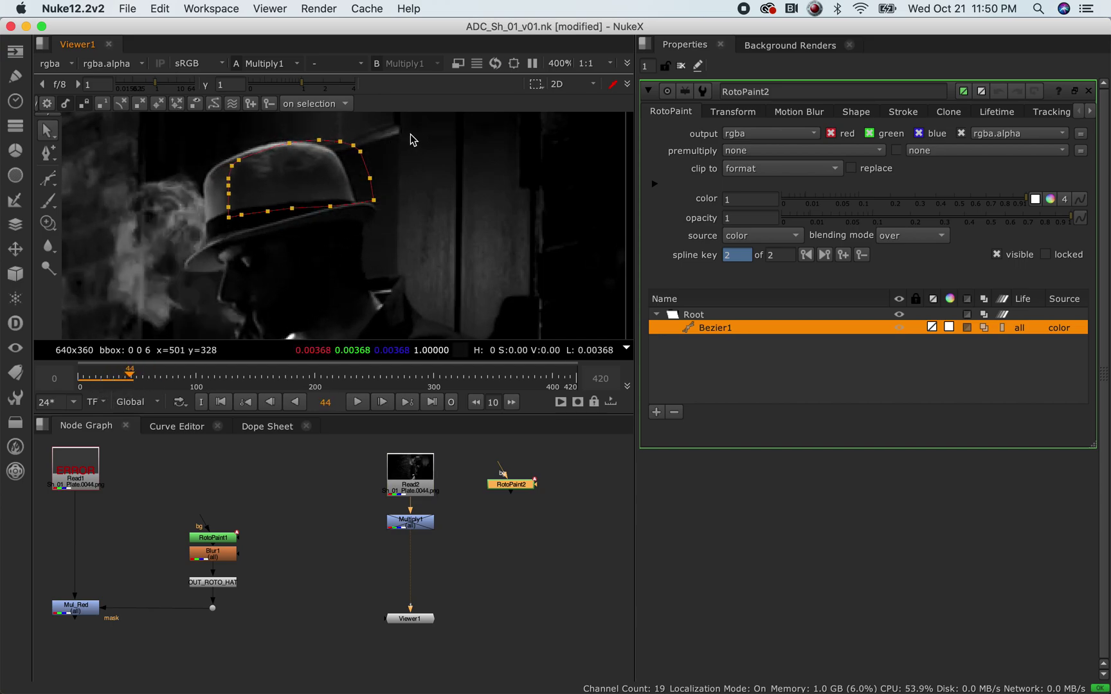
pyautogui.moveTo(413, 140); pyautogui.dragTo(171, 269)
pyautogui.moveTo(292, 181); pyautogui.dragTo(277, 186)
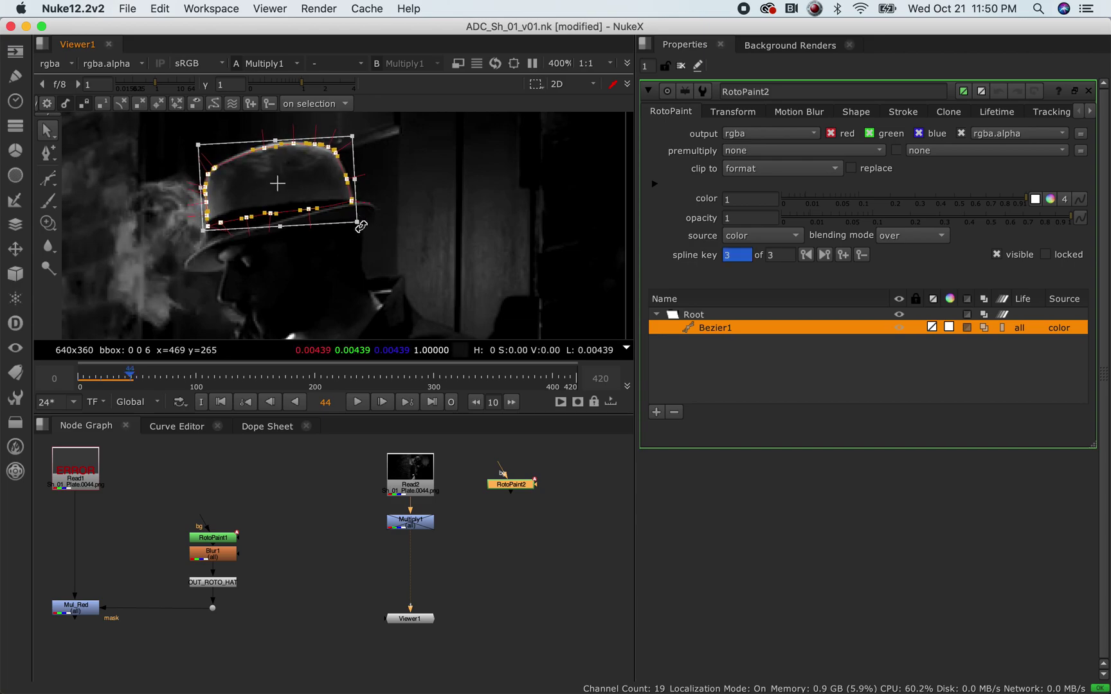
pyautogui.moveTo(287, 177); pyautogui.dragTo(286, 172)
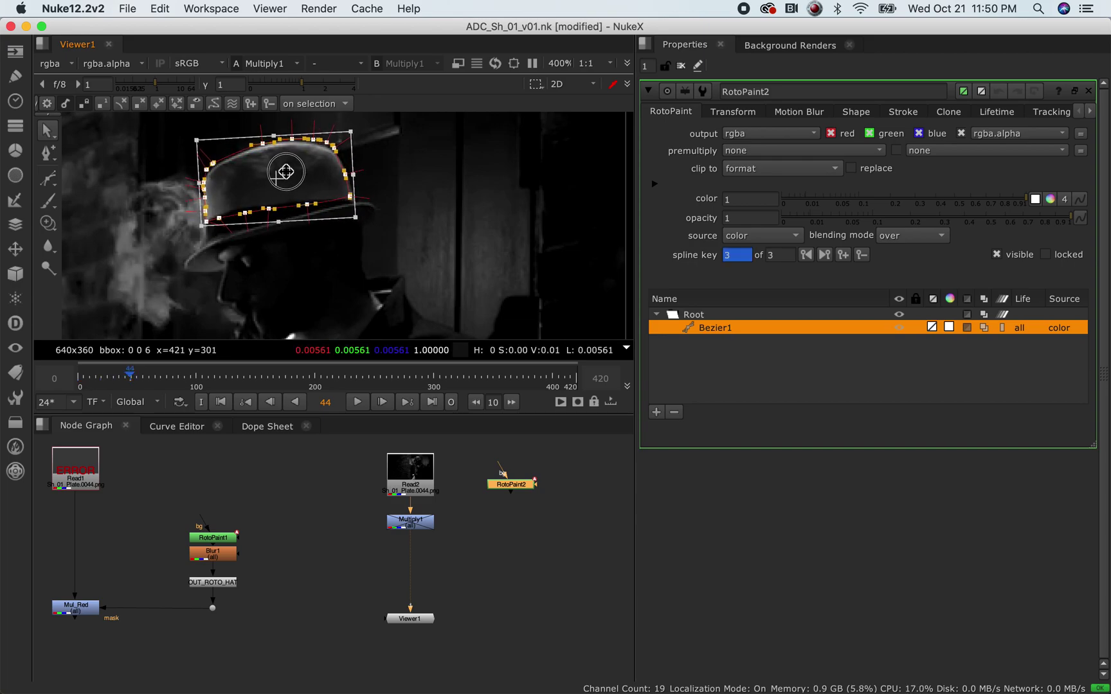
pyautogui.moveTo(351, 132); pyautogui.dragTo(348, 135)
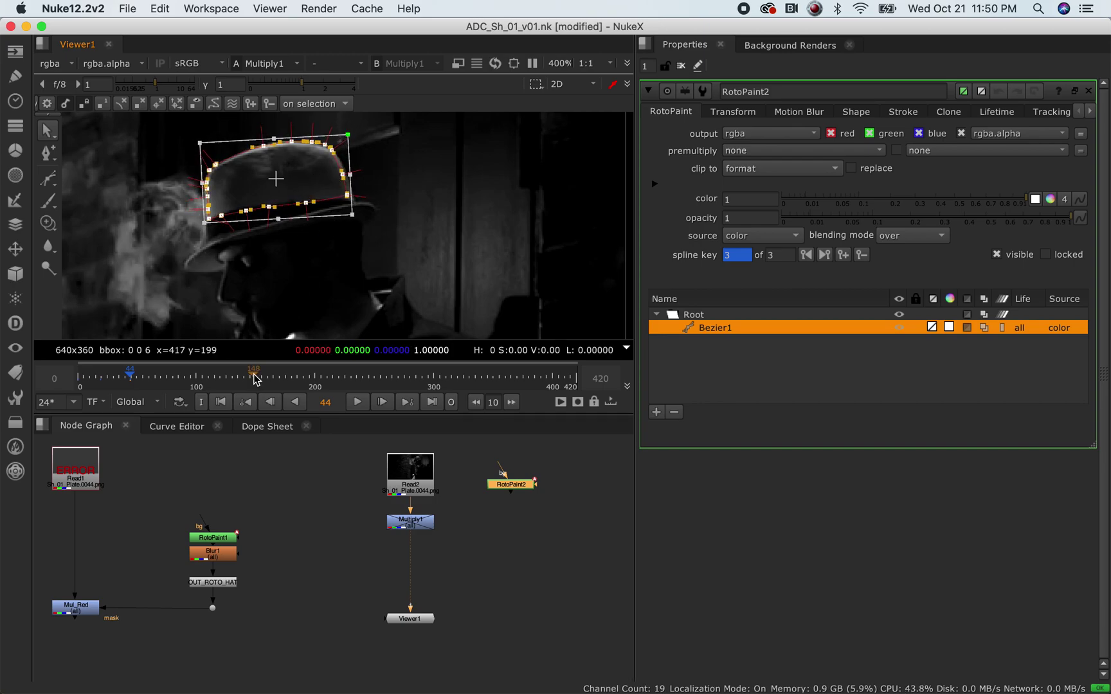
# - Scrub between frames 3 and 12 to check how the outline follows the hat between keyframes
pyautogui.moveTo(90, 384); pyautogui.dragTo(81, 393)
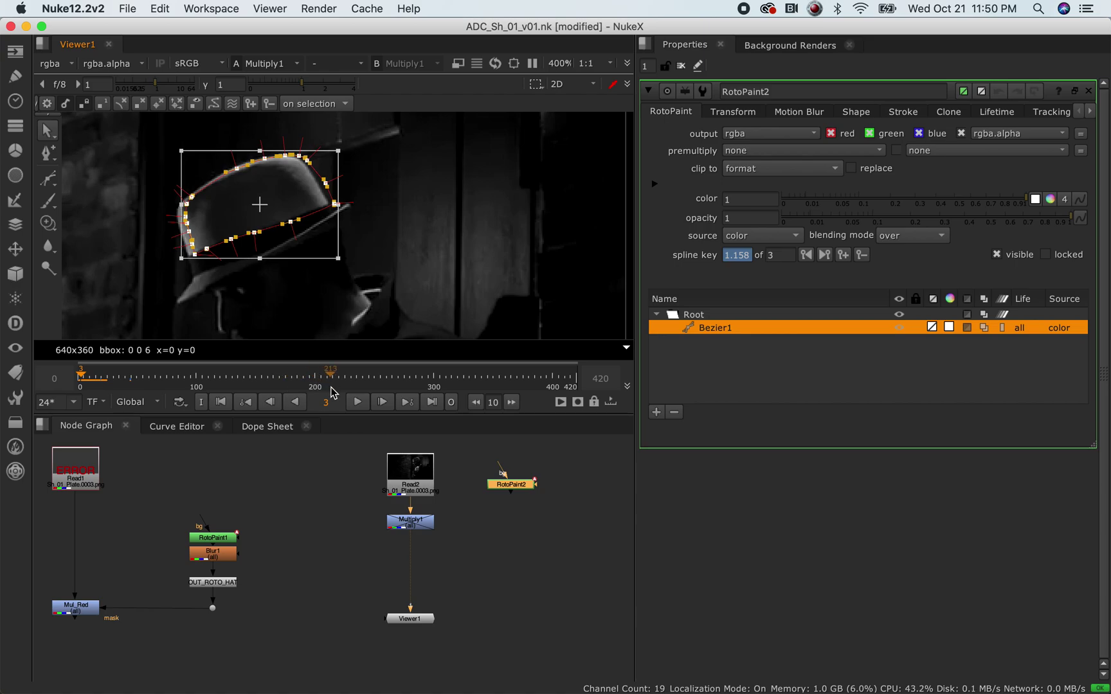
pyautogui.moveTo(83, 378); pyautogui.dragTo(93, 380)
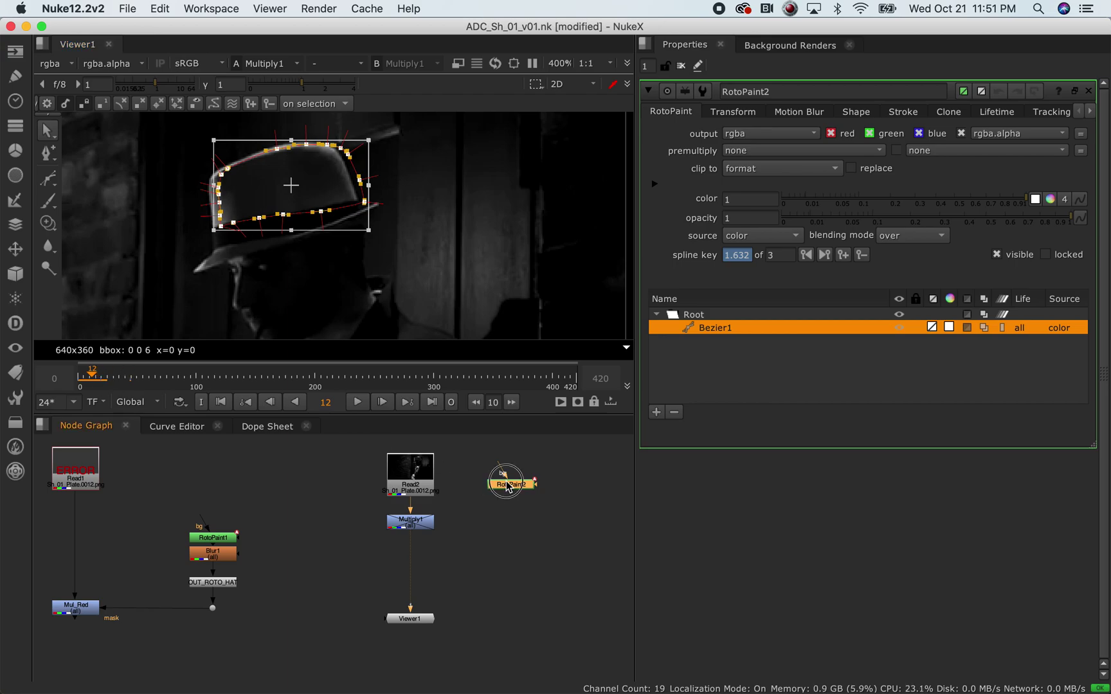
pyautogui.moveTo(91, 379)
pyautogui.mouseDown()
pyautogui.moveTo(82, 386)
pyautogui.moveTo(93, 386)
pyautogui.mouseUp()
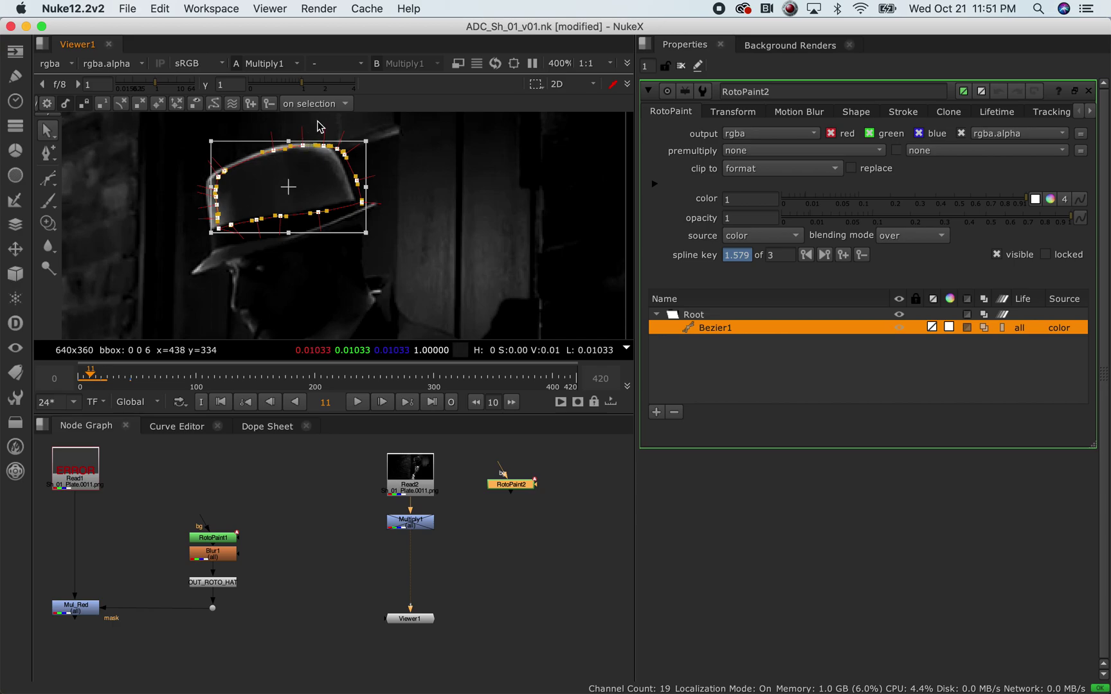
# - Go to frame 100 and move the whole outline over the crown, rotating it clockwise to match the hat's tilt
pyautogui.click(116, 381)
pyautogui.click(143, 379)
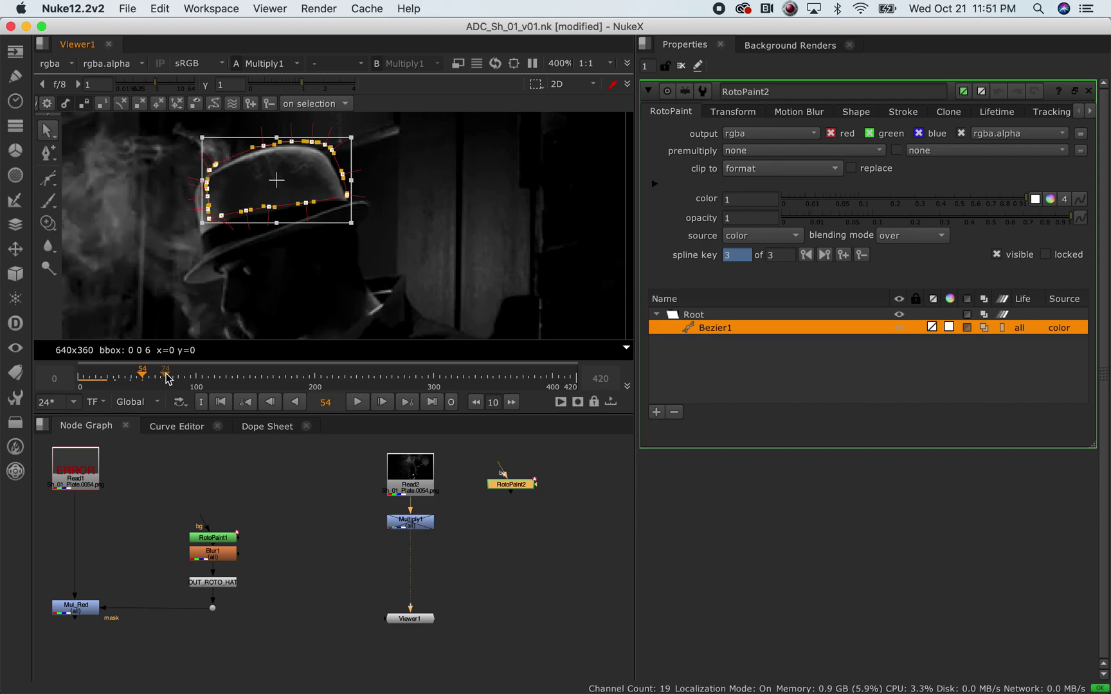
pyautogui.click(195, 381)
pyautogui.click(196, 381)
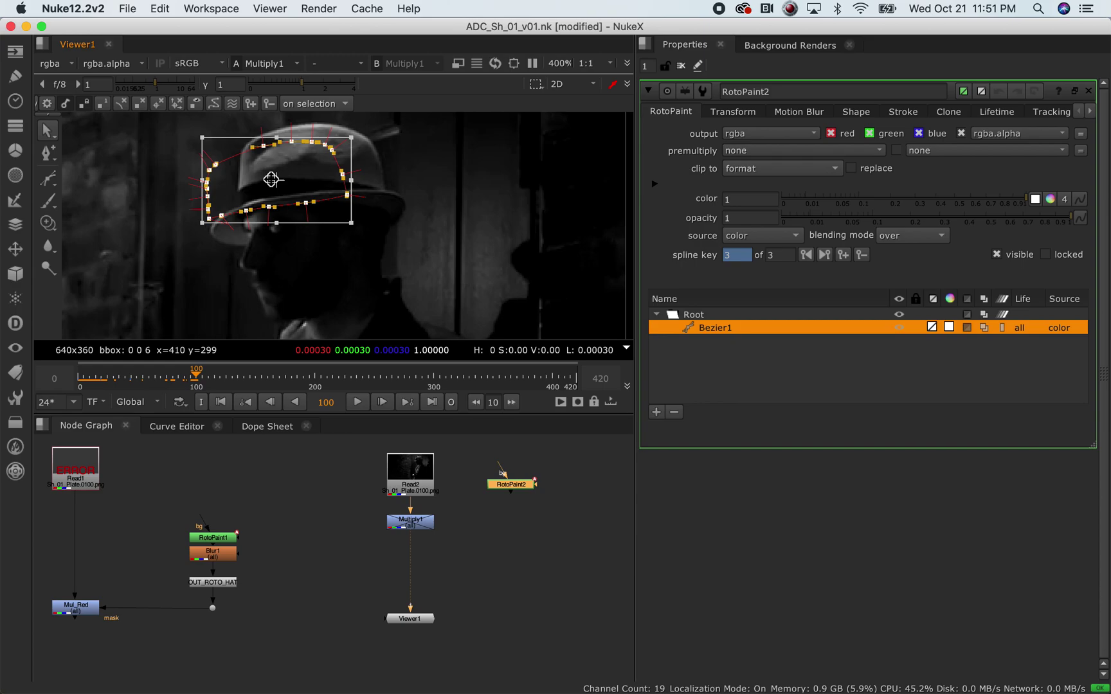
pyautogui.moveTo(277, 178); pyautogui.dragTo(305, 153)
pyautogui.moveTo(389, 203); pyautogui.dragTo(377, 217)
pyautogui.moveTo(306, 144); pyautogui.dragTo(313, 154)
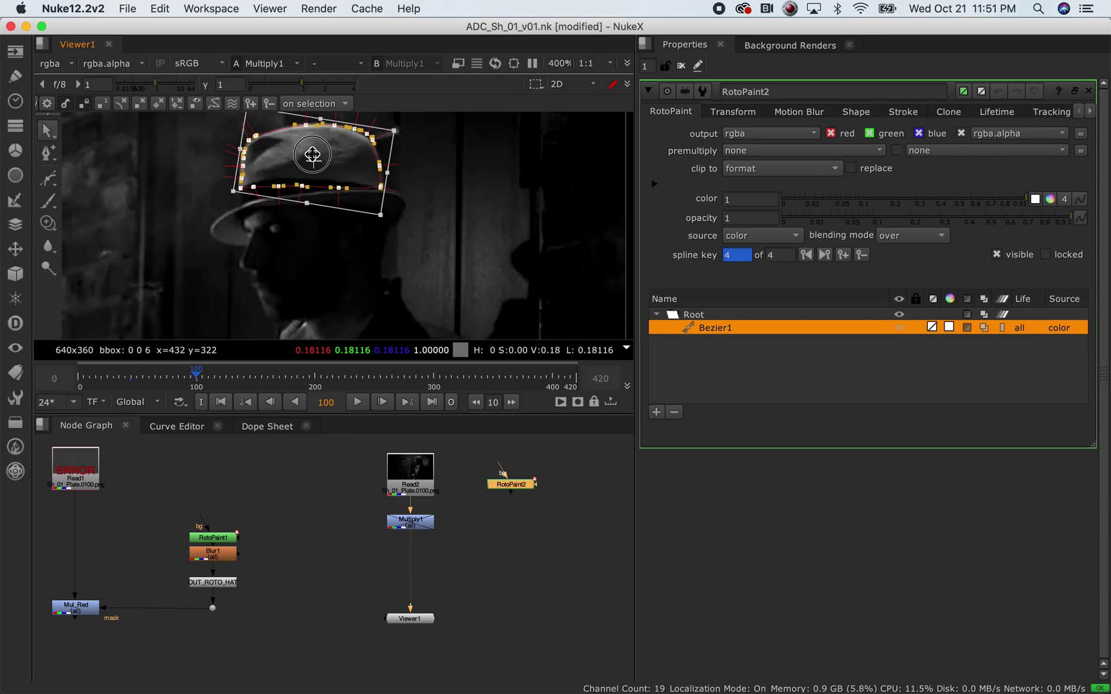
# - Scrub between frames 2 and 99 to check the animated outline against the hat's movement
pyautogui.click(158, 378)
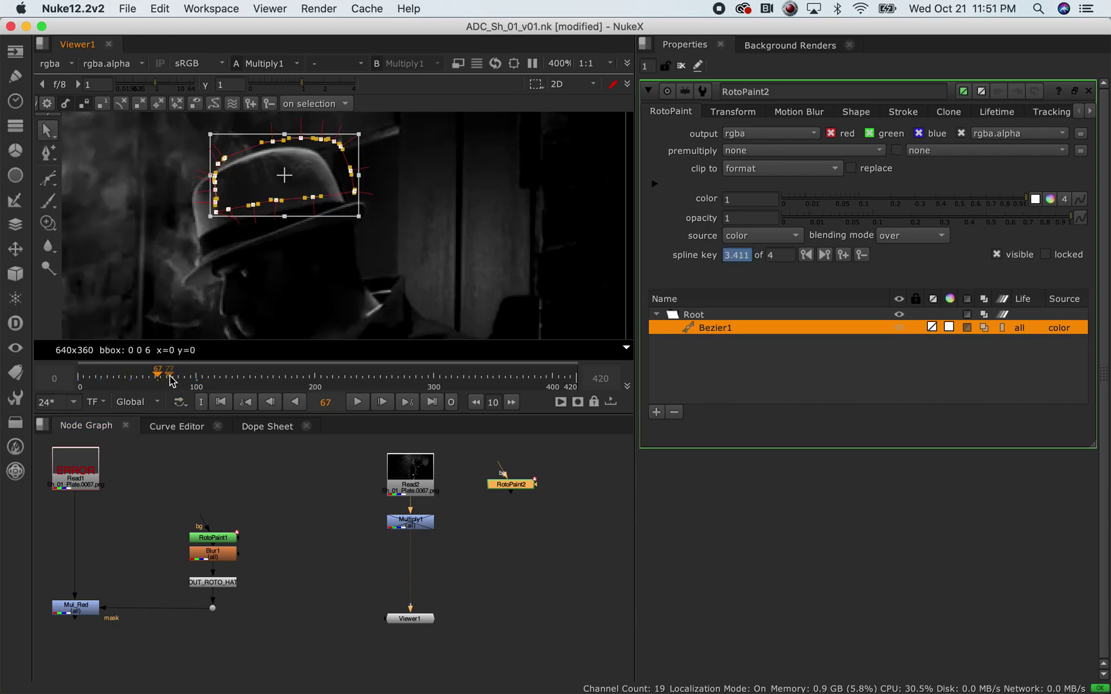
pyautogui.moveTo(172, 381); pyautogui.dragTo(196, 385)
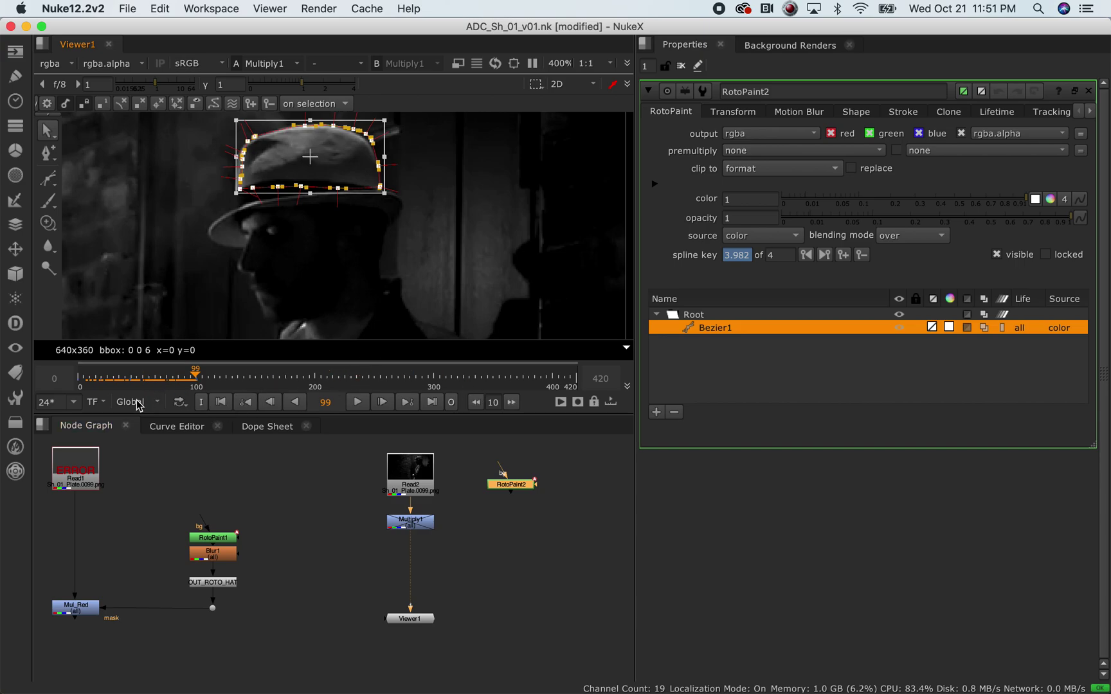
pyautogui.moveTo(106, 382); pyautogui.dragTo(83, 378)
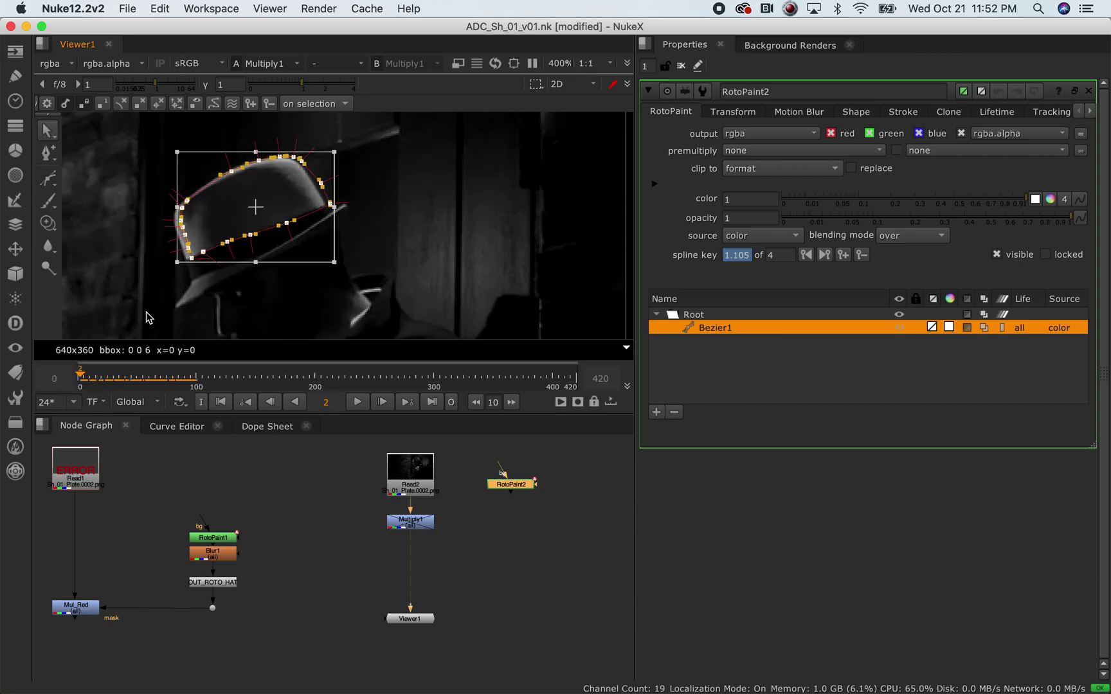
# - Re-enable the Multiply1 node and show the RotoPaint2 matte in the viewer
pyautogui.click(508, 529)
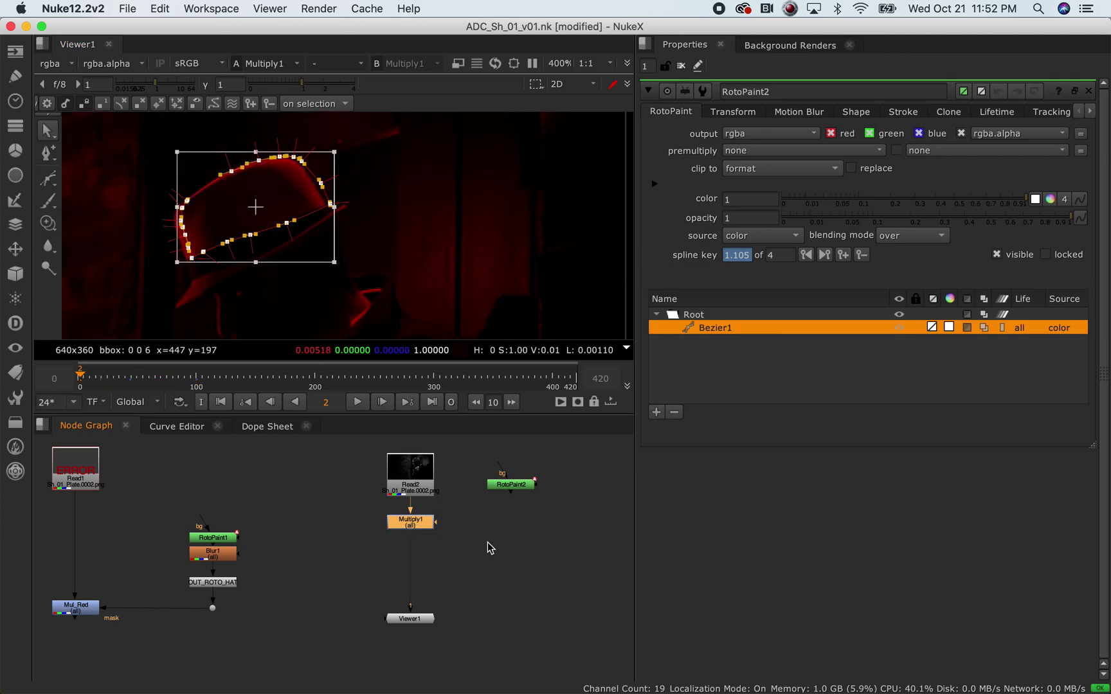
pyautogui.press('1')
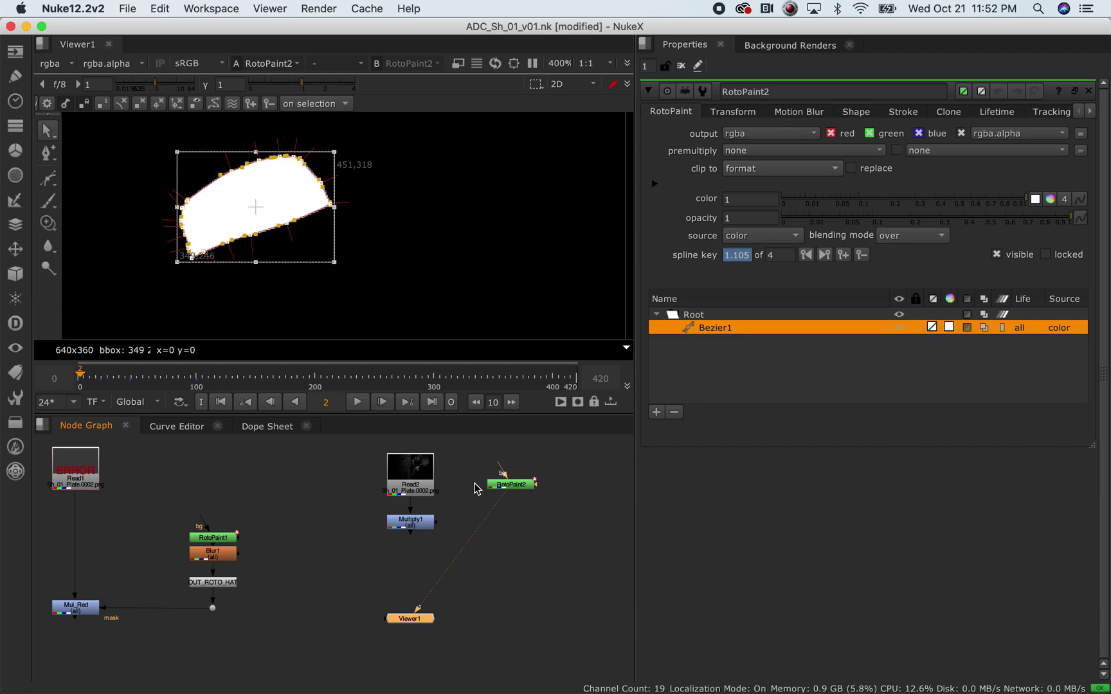
# - Connect Multiply1's mask input to RotoPaint2 through a dot, and view the Multiply1 result
pyautogui.scroll(2, 446, 535)
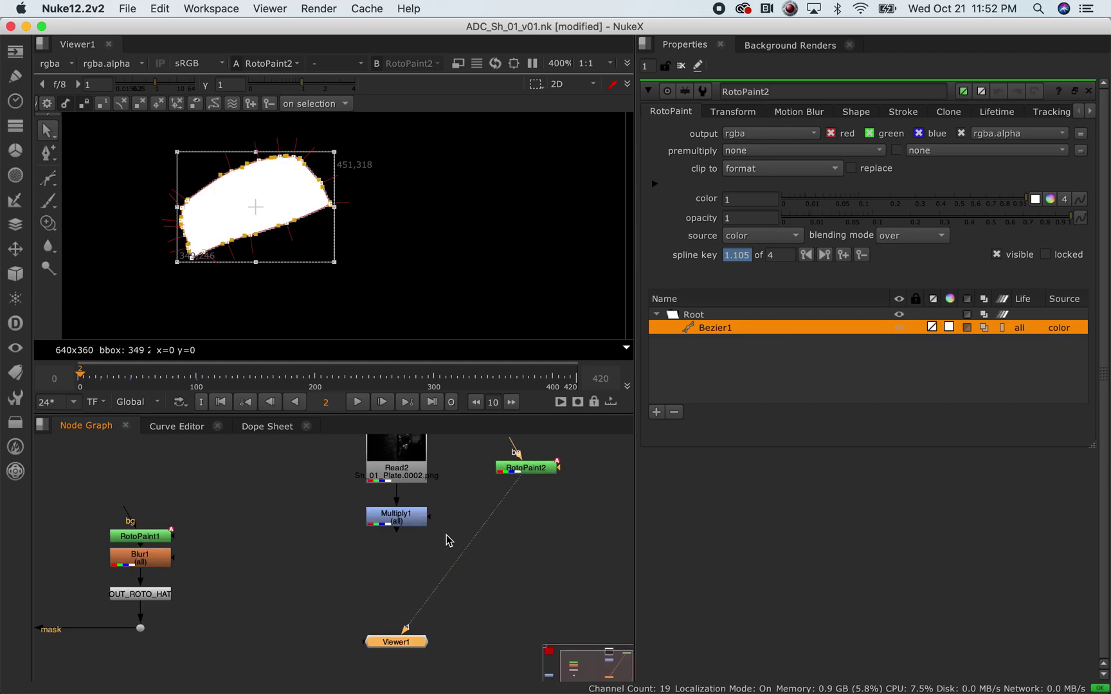
pyautogui.moveTo(437, 522); pyautogui.dragTo(529, 485)
pyautogui.click(413, 528)
pyautogui.press('1')
pyautogui.keyDown('ctrl'); pyautogui.moveTo(461, 499); pyautogui.dragTo(518, 525); pyautogui.keyUp('ctrl')
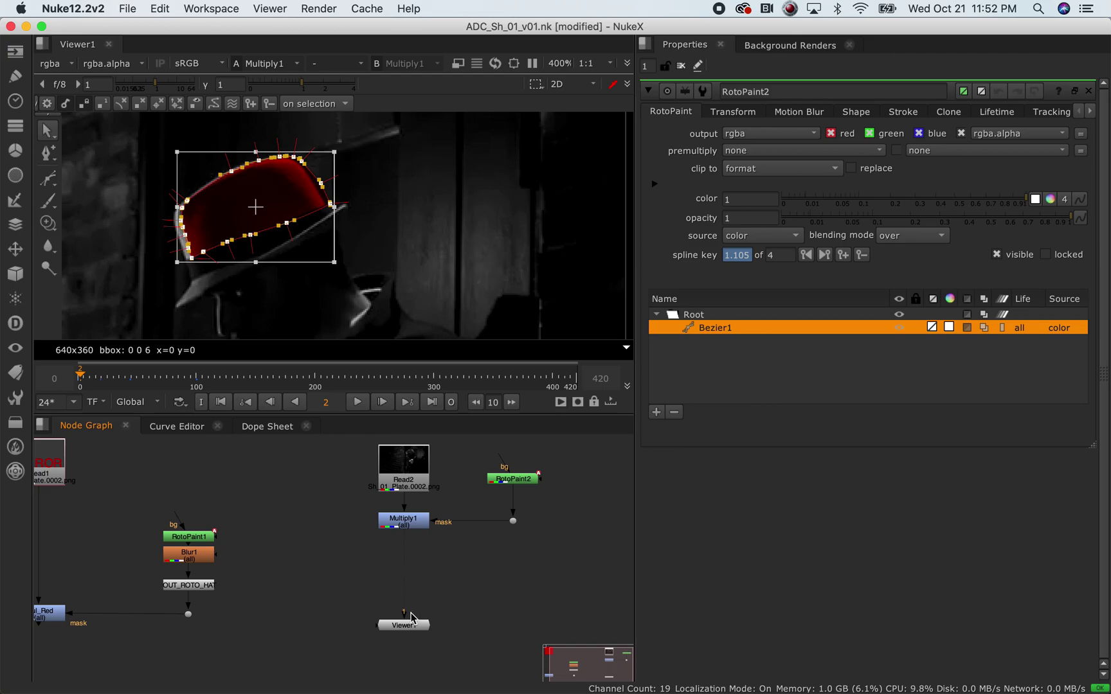
# - Check the masked red tint through frame 24 with Multiply1's properties open, and move Multiply1 and its mask dot down just above Viewer1
pyautogui.doubleClick(417, 522)
pyautogui.moveTo(98, 382)
pyautogui.mouseDown()
pyautogui.moveTo(82, 379)
pyautogui.moveTo(136, 379)
pyautogui.moveTo(84, 379)
pyautogui.moveTo(108, 379)
pyautogui.mouseUp()
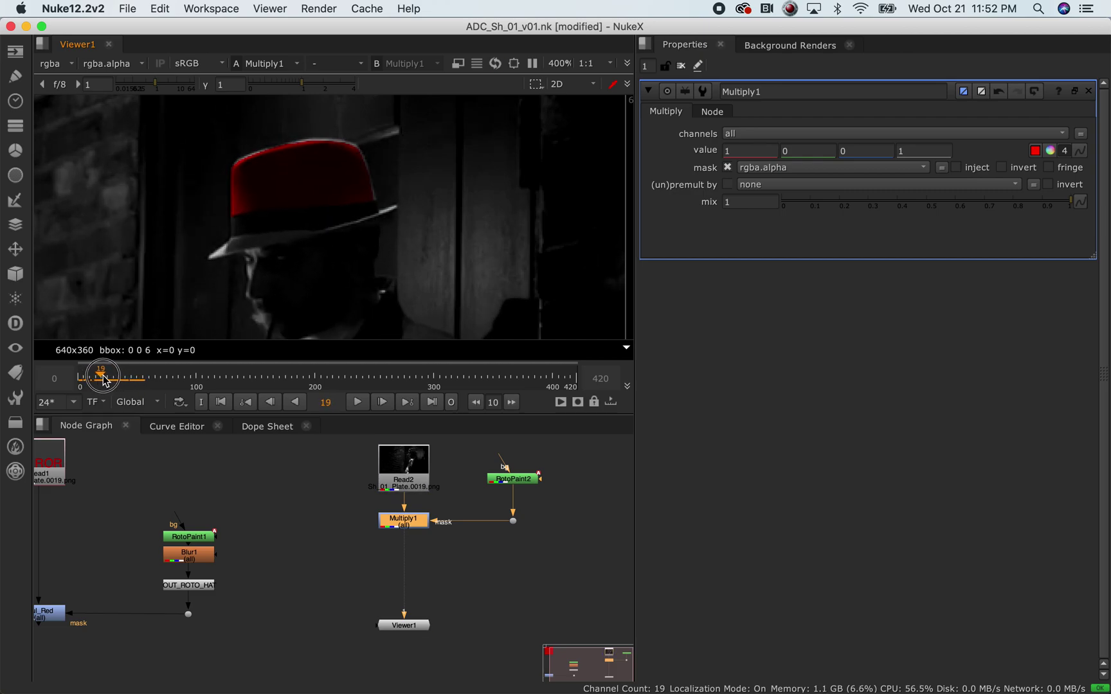
pyautogui.moveTo(406, 522); pyautogui.dragTo(406, 583)
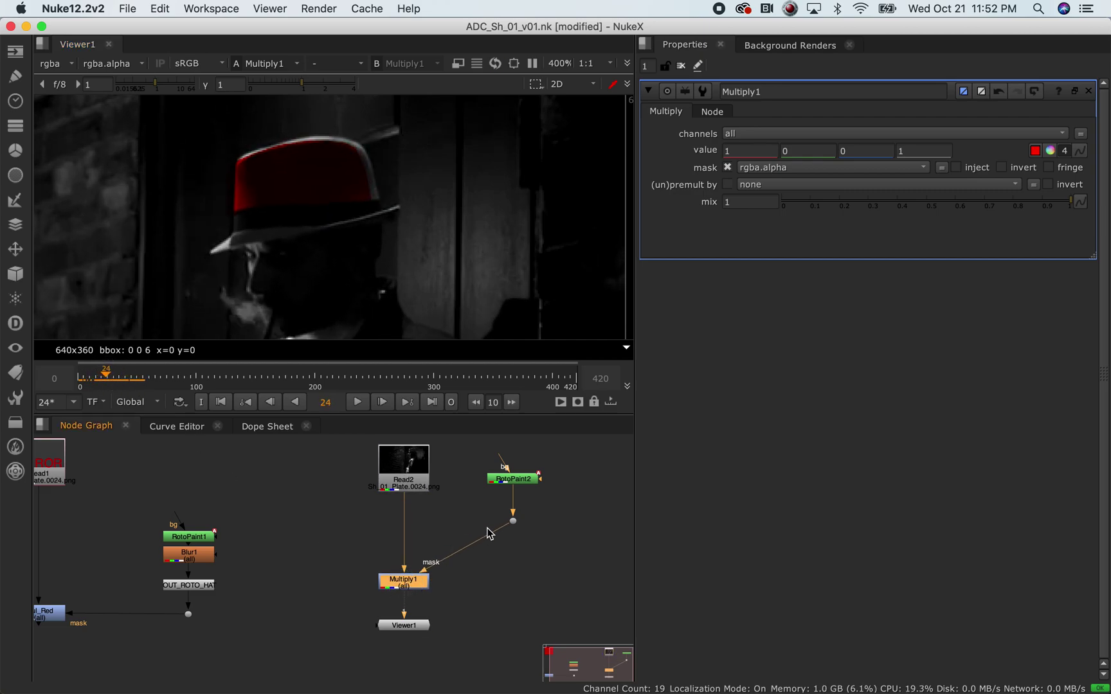
pyautogui.moveTo(512, 521); pyautogui.dragTo(515, 587)
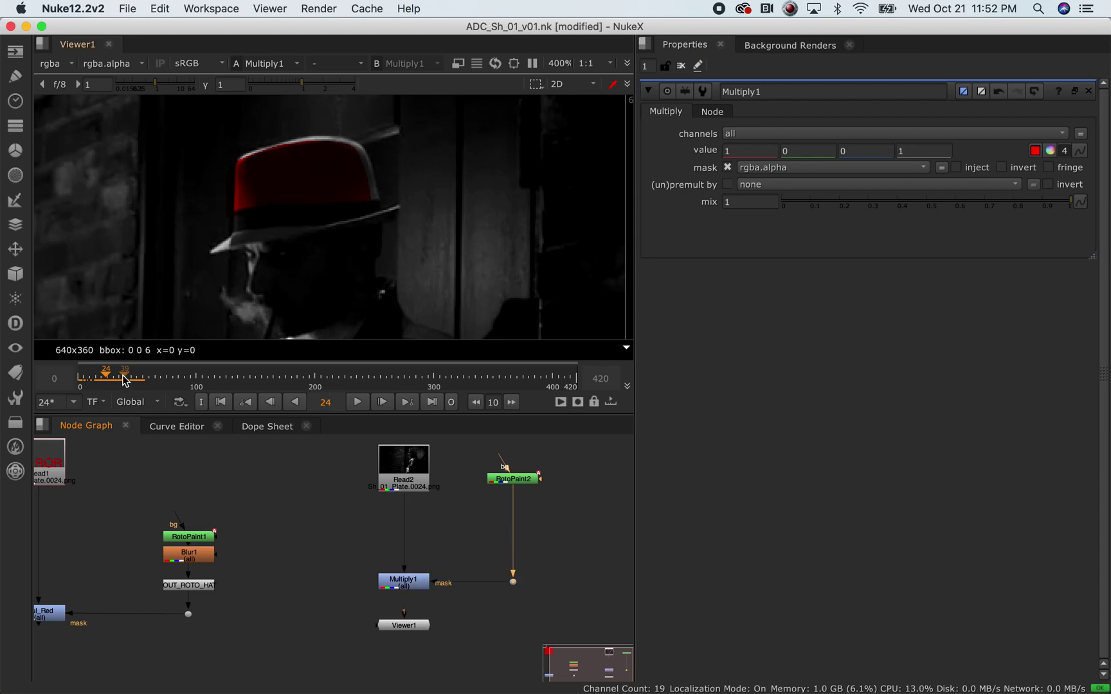
# - Compare the hat crown's upper-left edge at frame 0 between the Multiply1 result and the original Read2 plate
pyautogui.moveTo(125, 381); pyautogui.dragTo(81, 384)
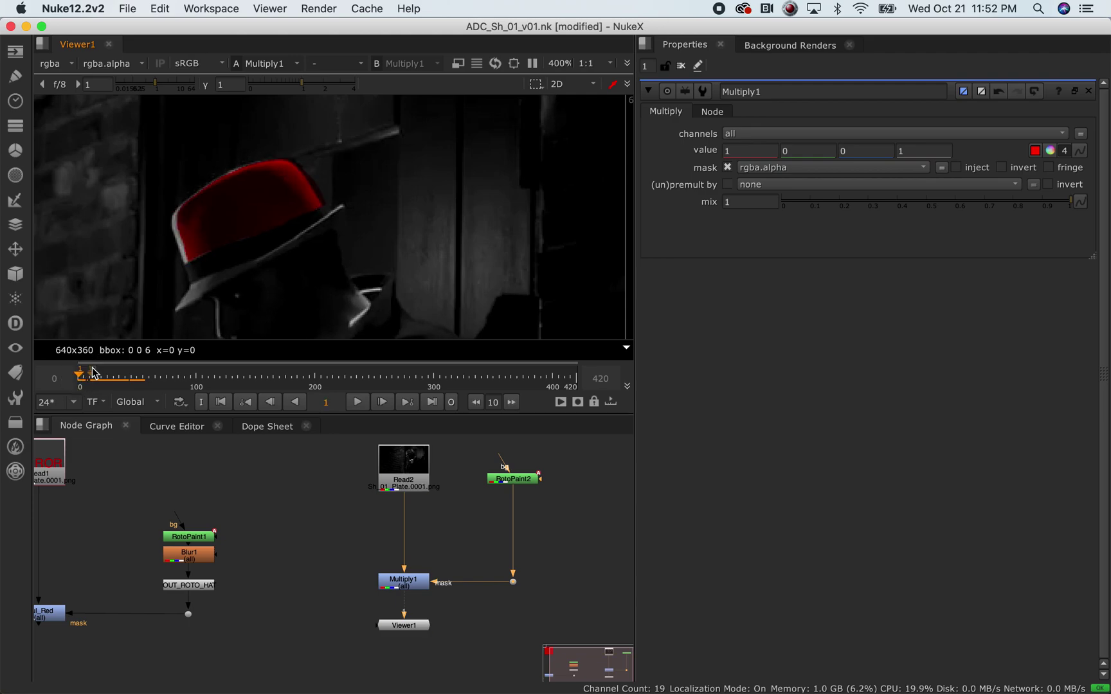
pyautogui.click(80, 381)
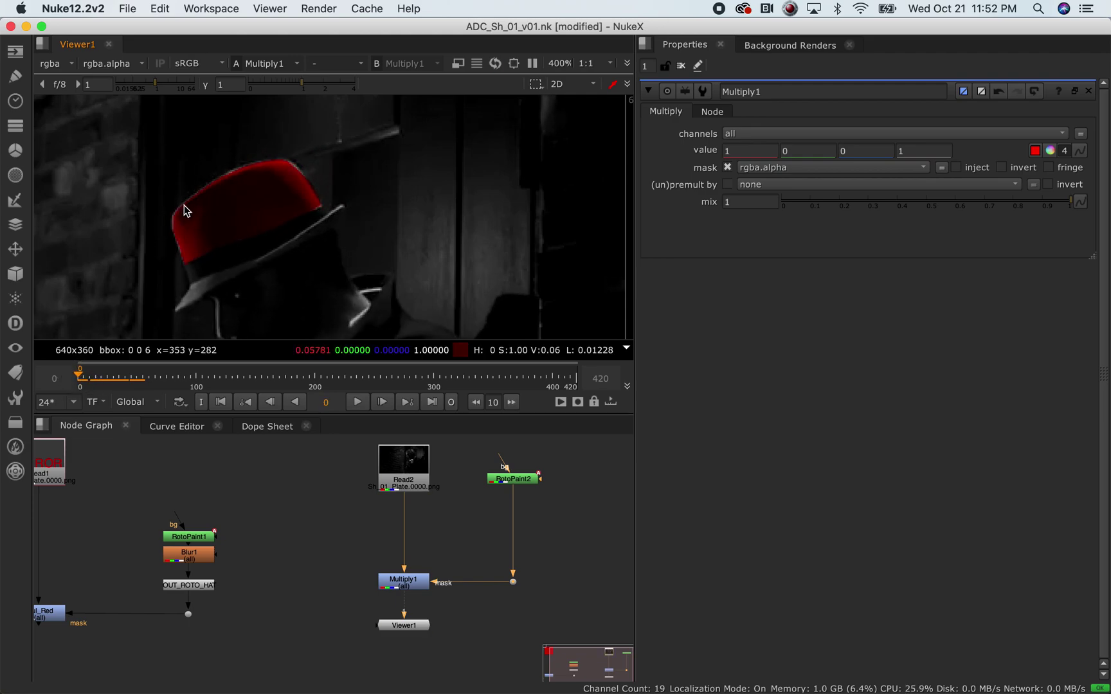
pyautogui.scroll(10, 193, 213)
pyautogui.scroll(2, 165, 216)
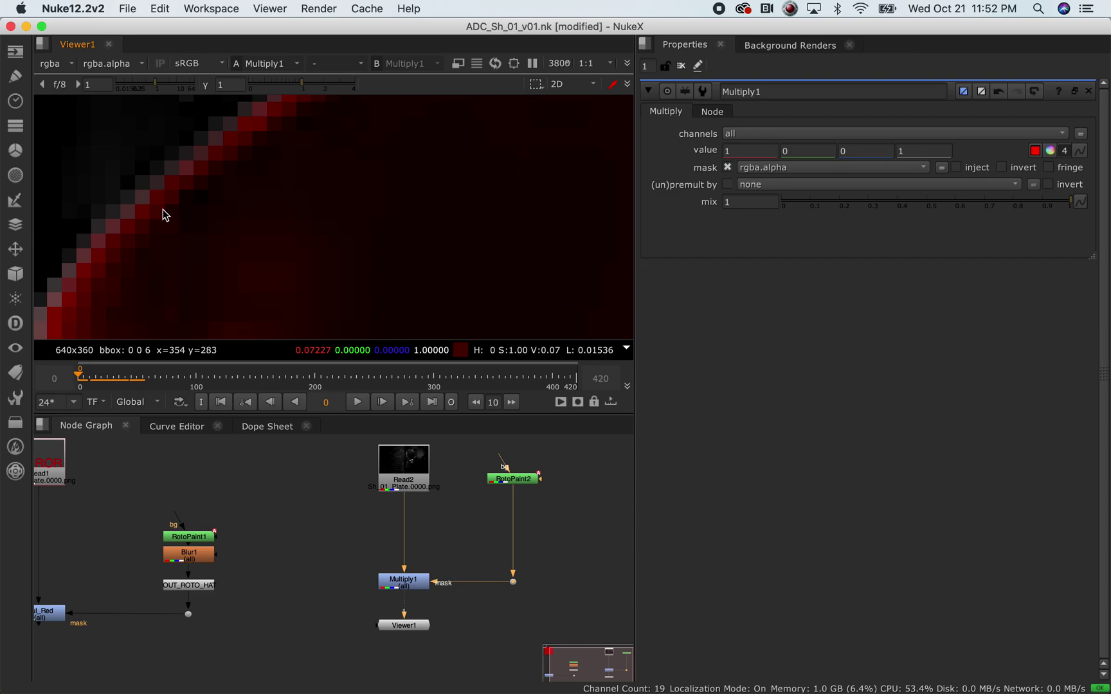
pyautogui.moveTo(162, 213); pyautogui.dragTo(263, 221, button='middle')
pyautogui.click(395, 474)
pyautogui.press('1')
pyautogui.scroll(-1, 238, 224)
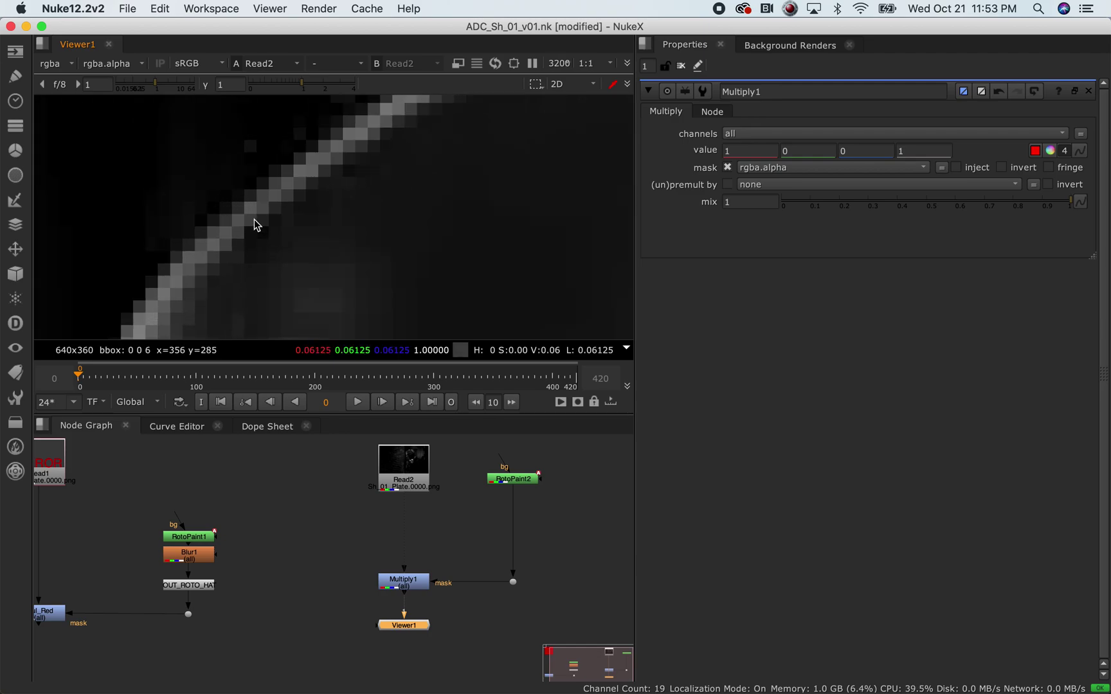
pyautogui.click(405, 585)
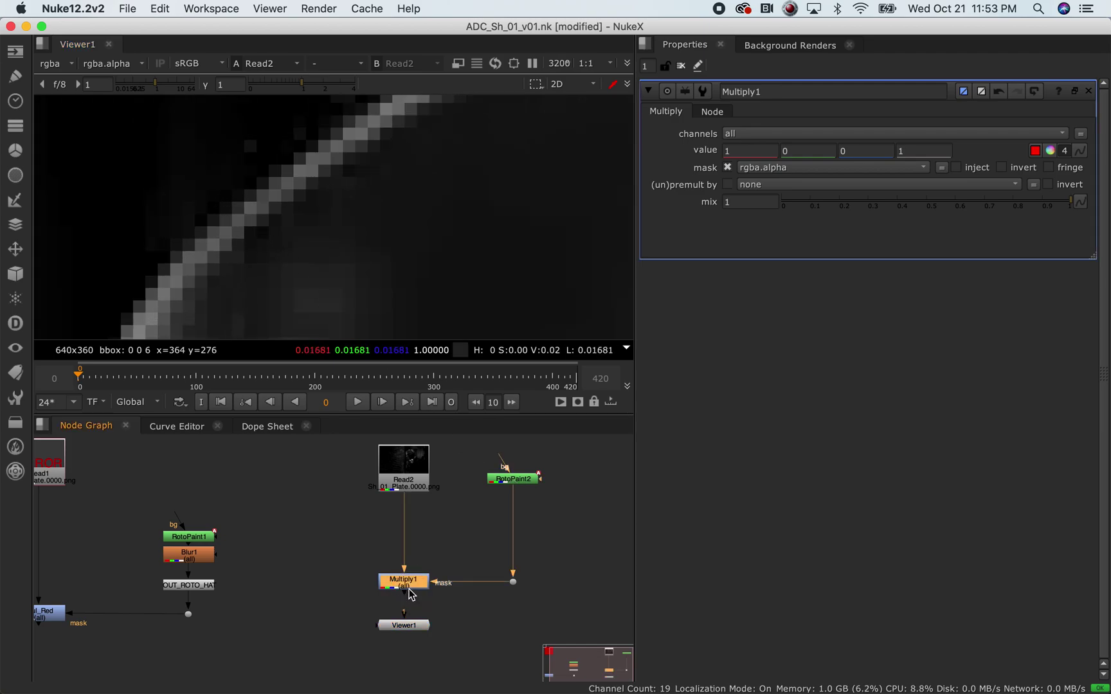
pyautogui.press('1')
pyautogui.scroll(-1, 326, 220)
pyautogui.scroll(-1, 326, 220)
pyautogui.scroll(2, 330, 218)
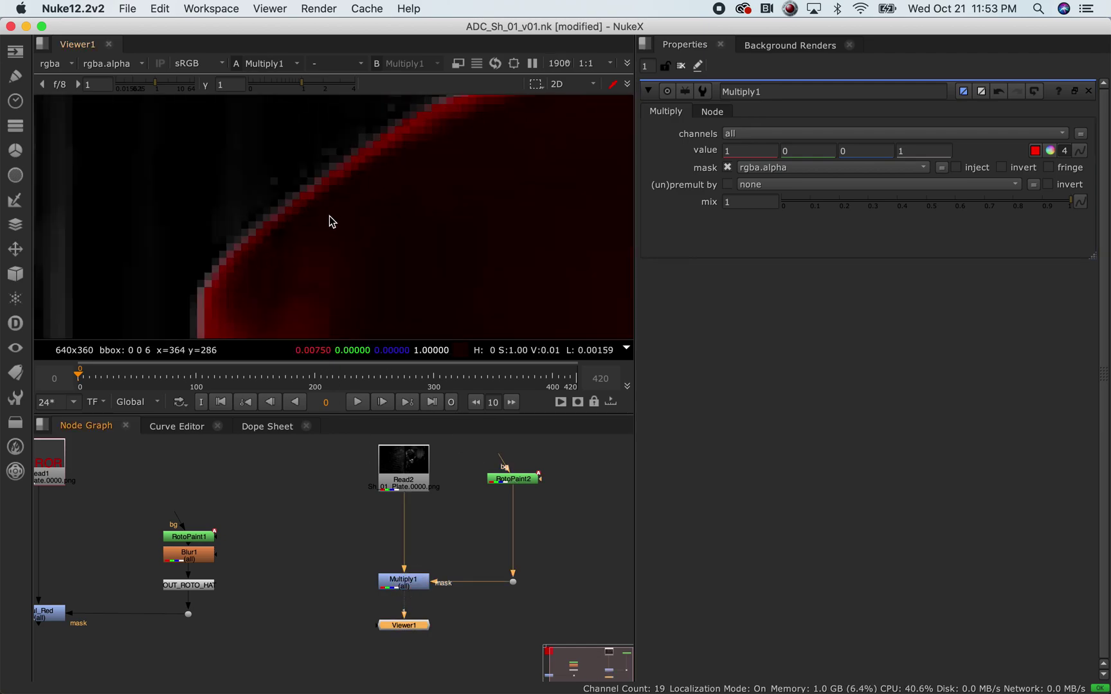
# - Insert a Blur node after RotoPaint2 in the branch feeding Multiply1's mask
pyautogui.click(522, 480)
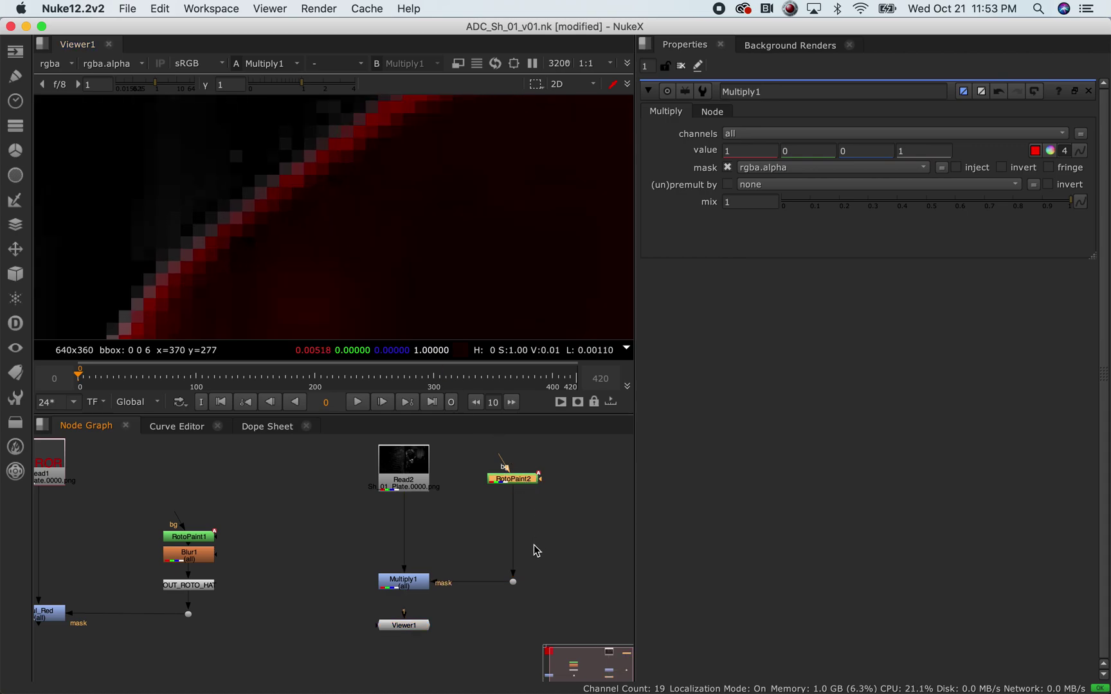
pyautogui.press('Tab')
pyautogui.write('blur')
pyautogui.press('Return')
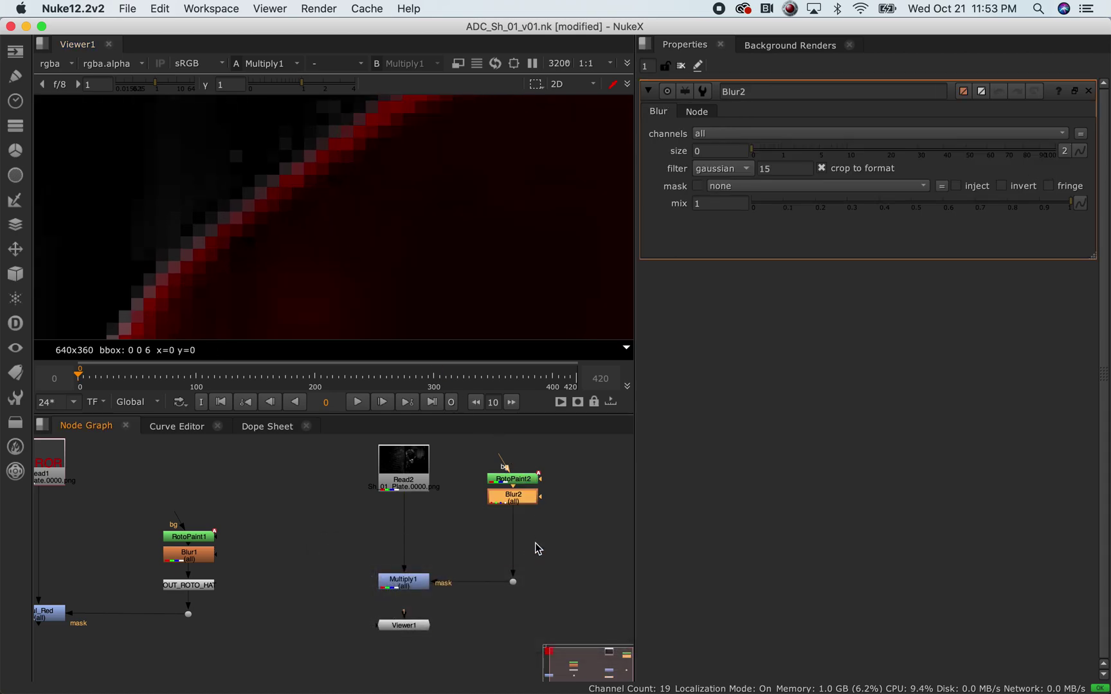
# - Examine the crown's edge softness in the Read2 plate, and compare it with the pixels along the Multiply1 tint's edge
pyautogui.click(423, 588)
pyautogui.press('1')
pyautogui.click(403, 487)
pyautogui.press('1')
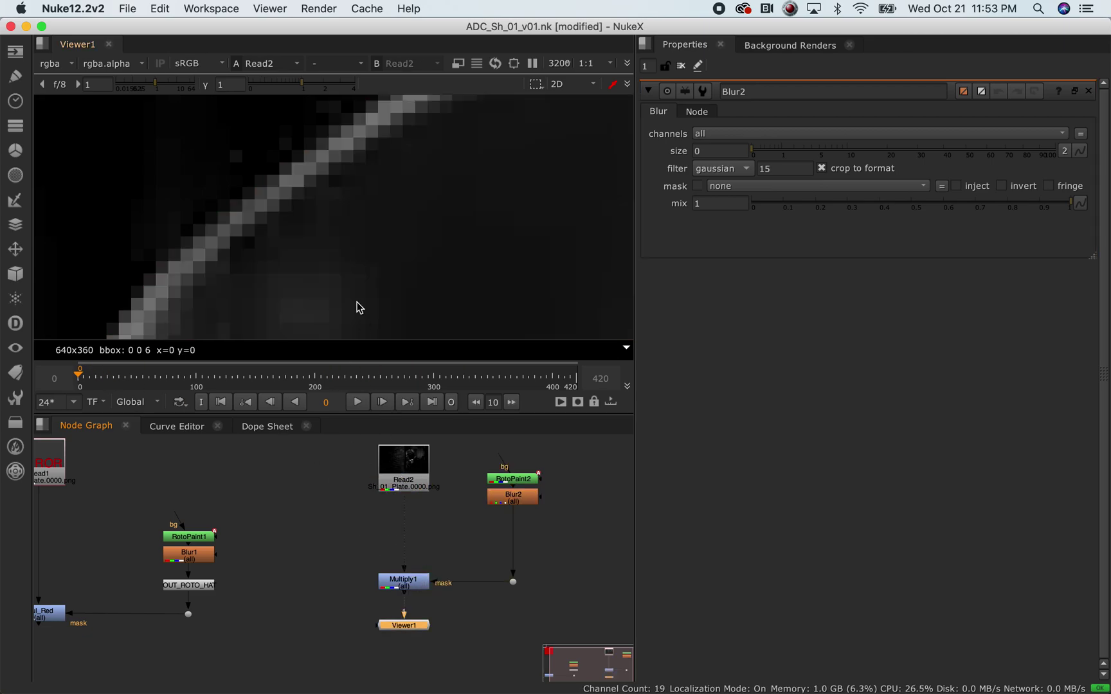
pyautogui.scroll(-3, 293, 223)
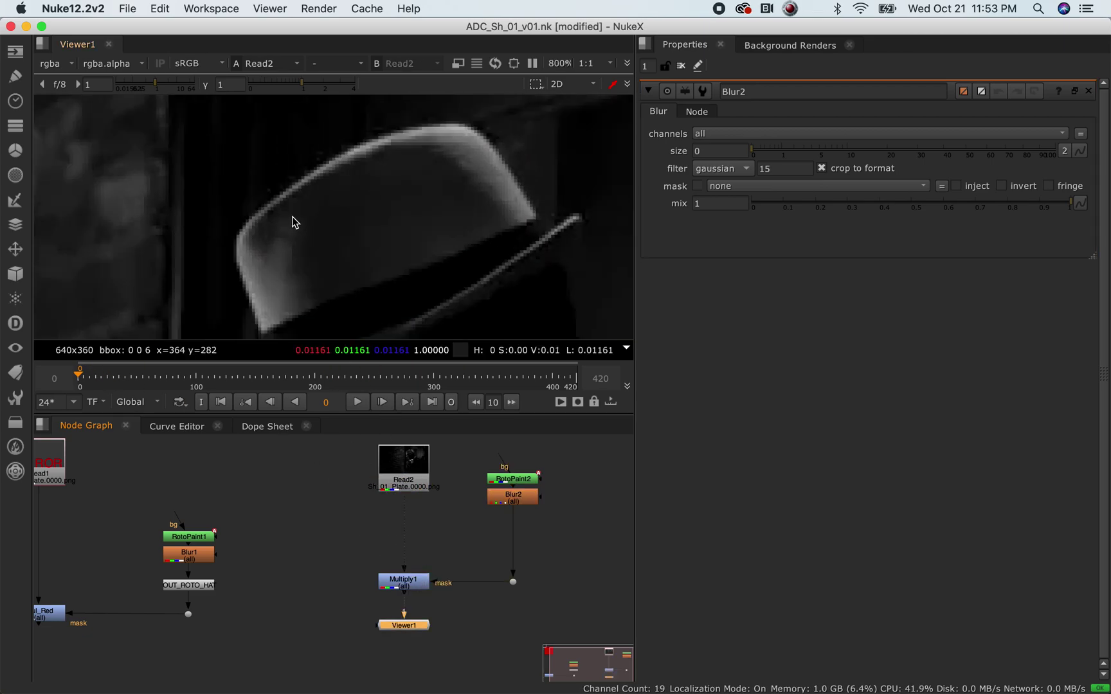
pyautogui.scroll(3, 300, 222)
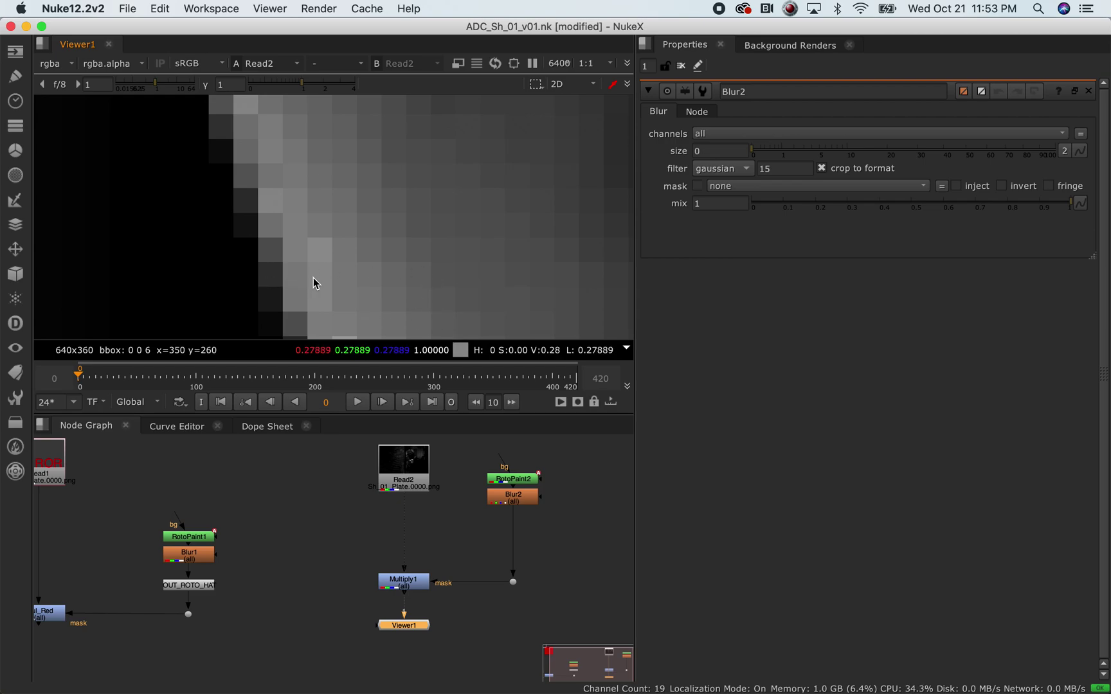
pyautogui.scroll(-5, 439, 251)
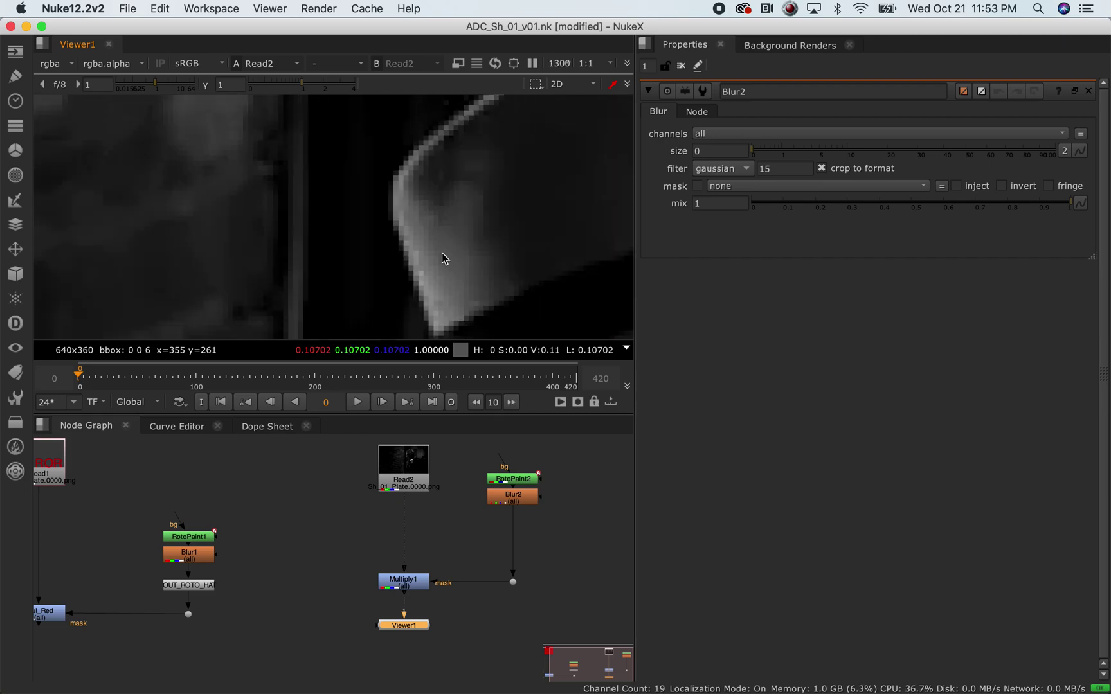
pyautogui.scroll(-2, 399, 245)
pyautogui.click(414, 587)
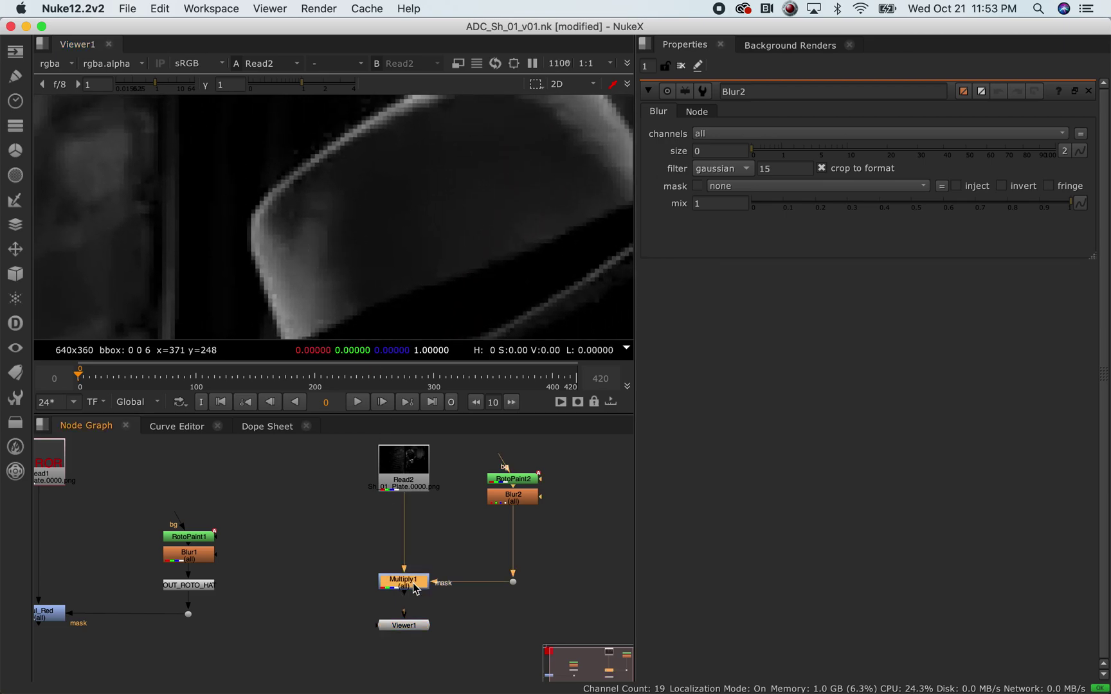
pyautogui.press('1')
pyautogui.scroll(-2, 319, 176)
pyautogui.scroll(5, 321, 172)
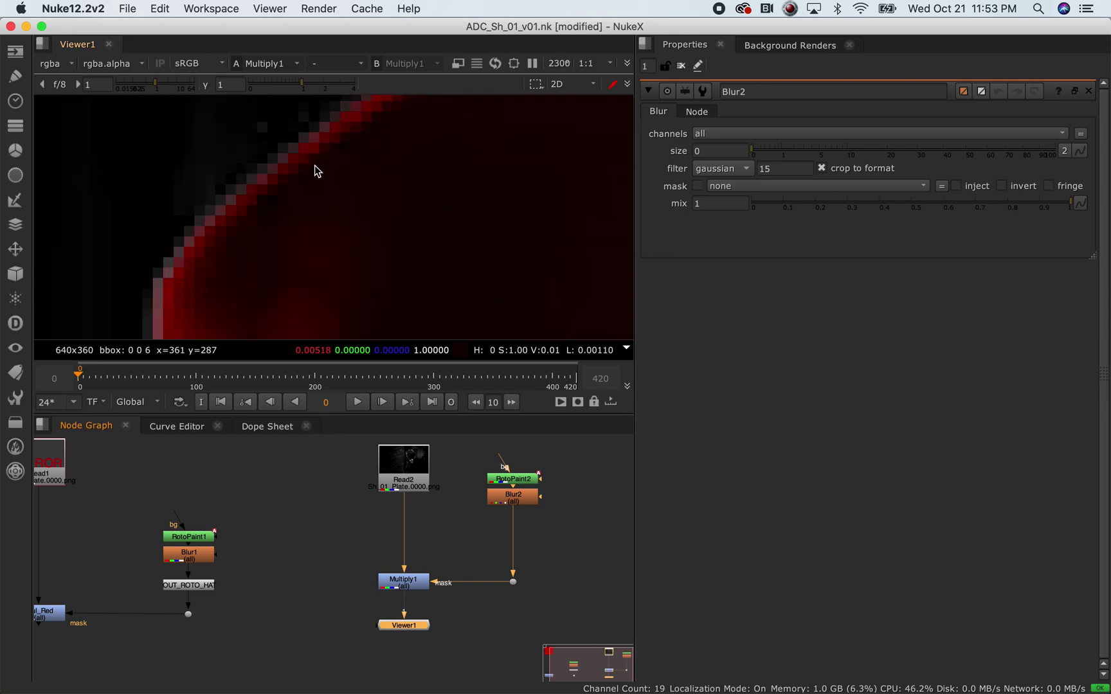
pyautogui.scroll(5, 315, 171)
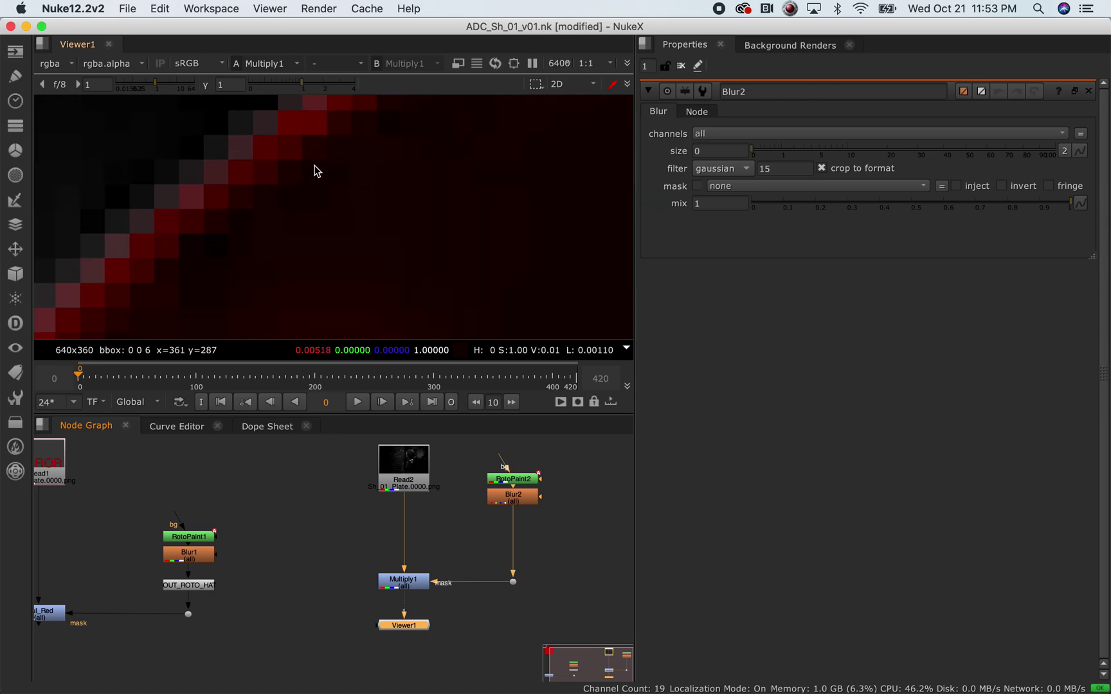
# - Set the Blur2 size to 3 and check the softened tint edge around the hat crown
pyautogui.click(527, 500)
pyautogui.click(710, 155)
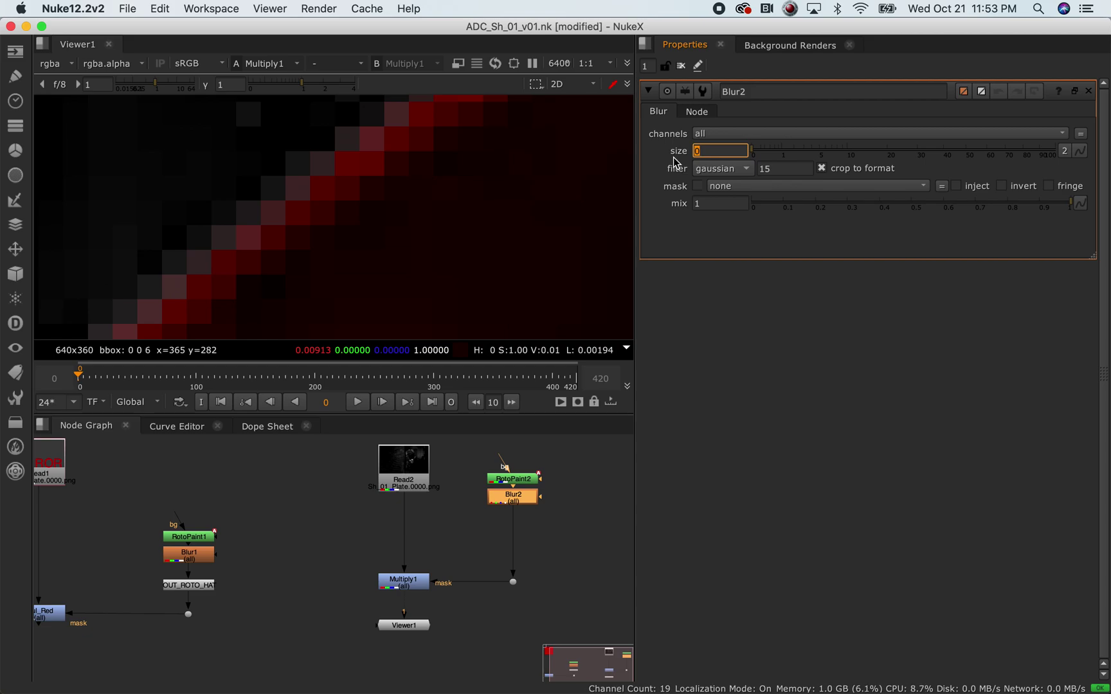
pyautogui.press('Return')
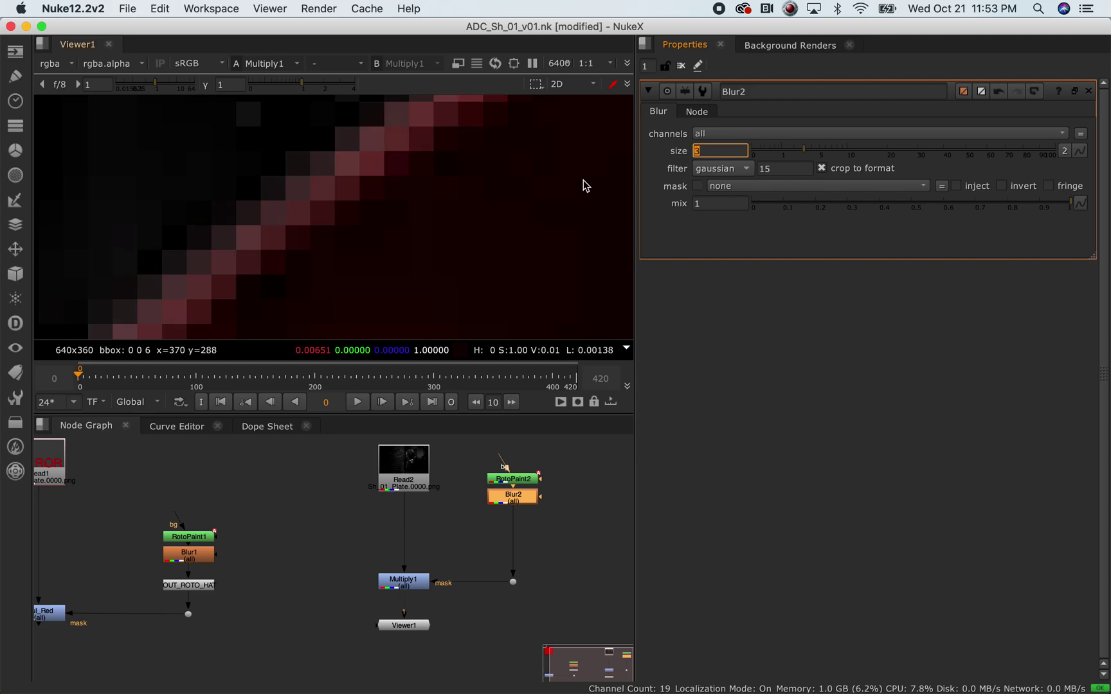
pyautogui.scroll(-10, 480, 221)
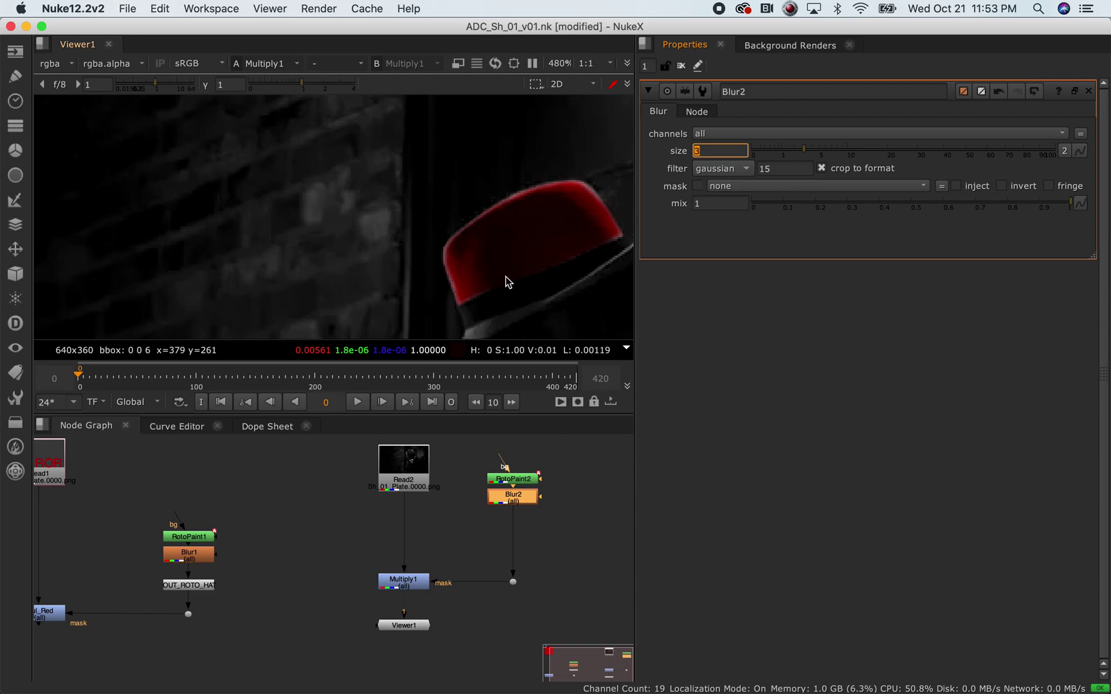
pyautogui.scroll(-2, 372, 191)
pyautogui.scroll(8, 355, 234)
pyautogui.scroll(-2, 407, 218)
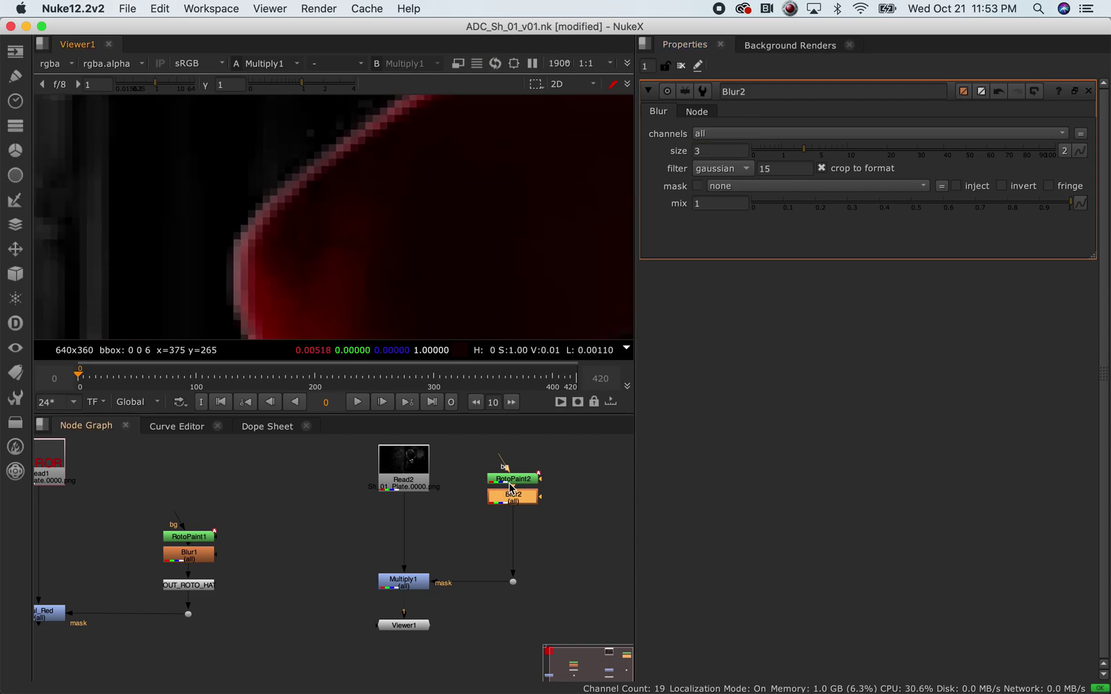
# - Select all points of RotoPaint2's Bezier1 at frame 0 and scale the shape up slightly beyond the crown's edge
pyautogui.doubleClick(509, 482)
pyautogui.scroll(-6, 416, 218)
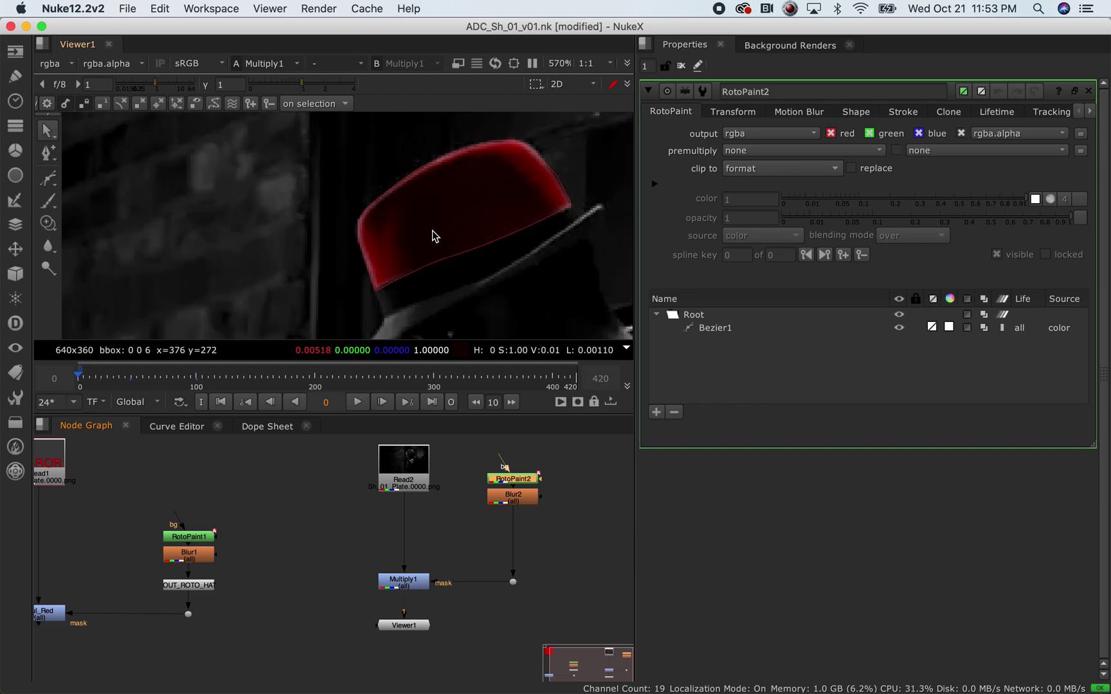
pyautogui.moveTo(449, 241); pyautogui.dragTo(384, 247, button='middle')
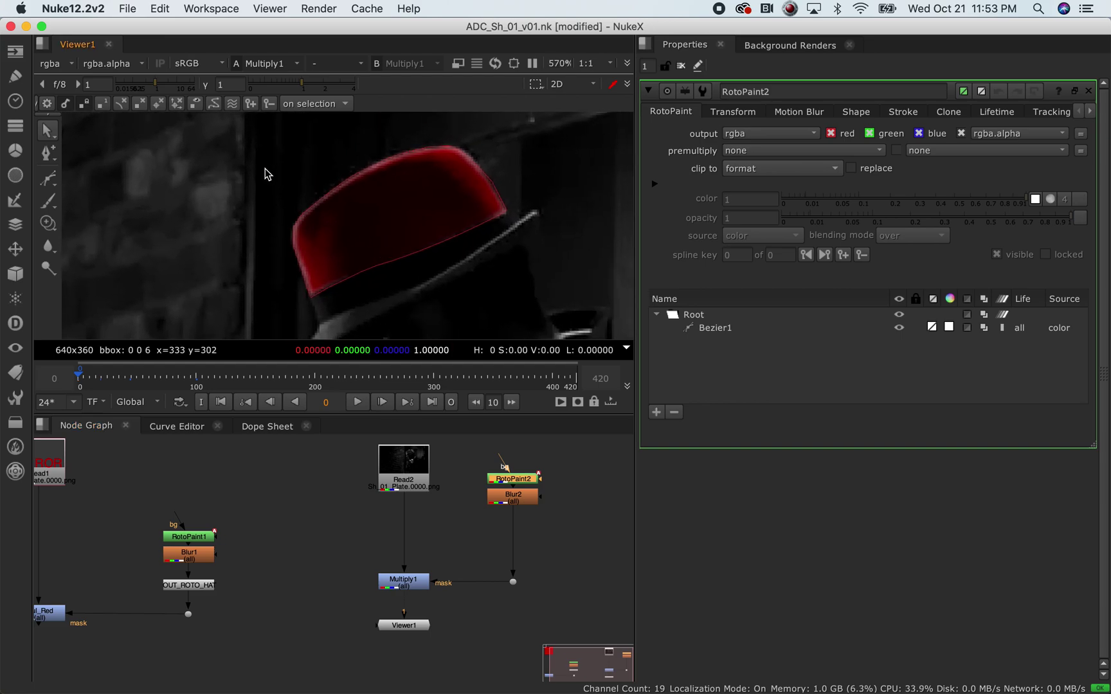
pyautogui.moveTo(256, 159); pyautogui.dragTo(572, 258)
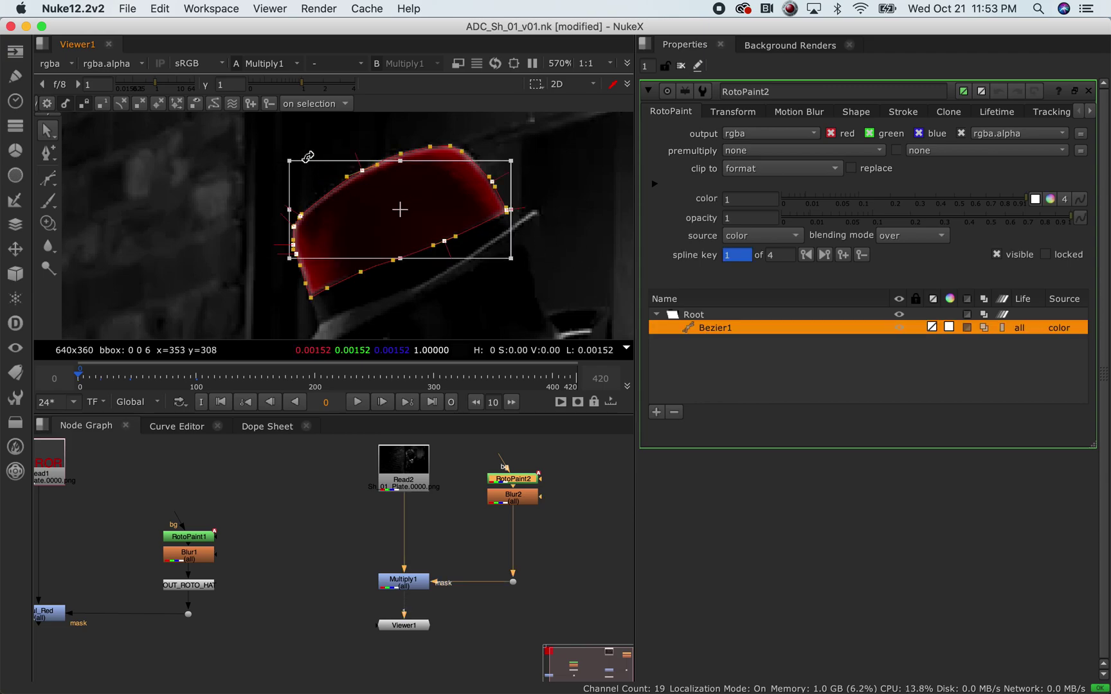
pyautogui.click(236, 145)
pyautogui.moveTo(234, 129); pyautogui.dragTo(547, 312)
pyautogui.moveTo(511, 141); pyautogui.dragTo(515, 135)
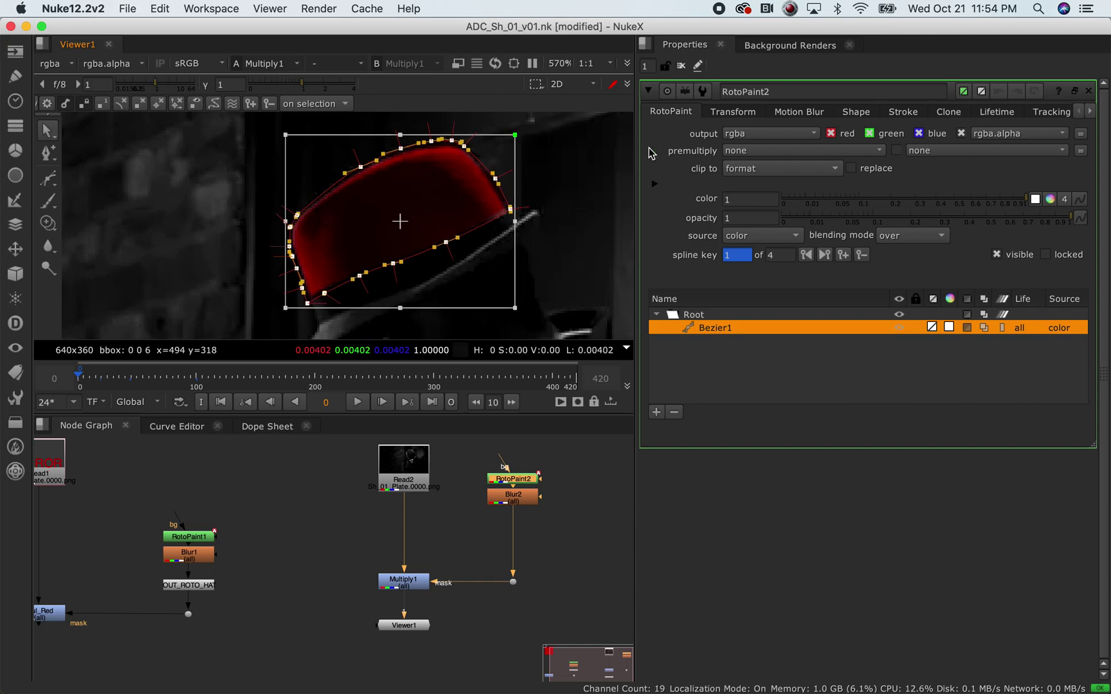
# - Open Multiply1's properties, play back the tinted hat, and scrub back to frame 12 to check the result
pyautogui.click(419, 578)
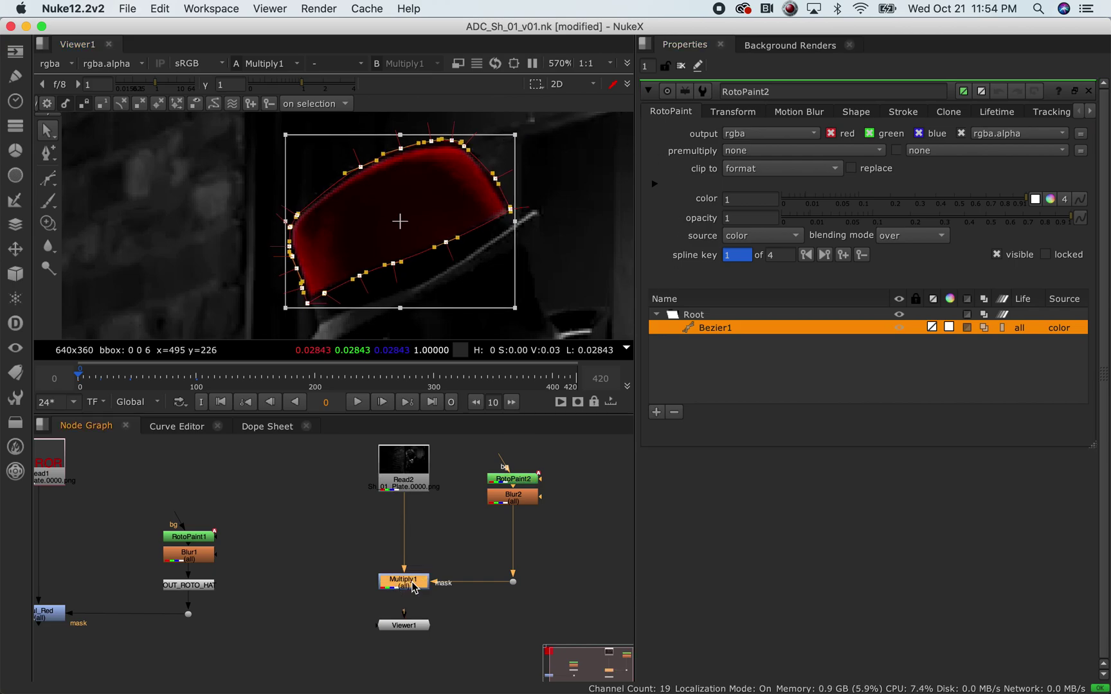
pyautogui.scroll(-3, 420, 206)
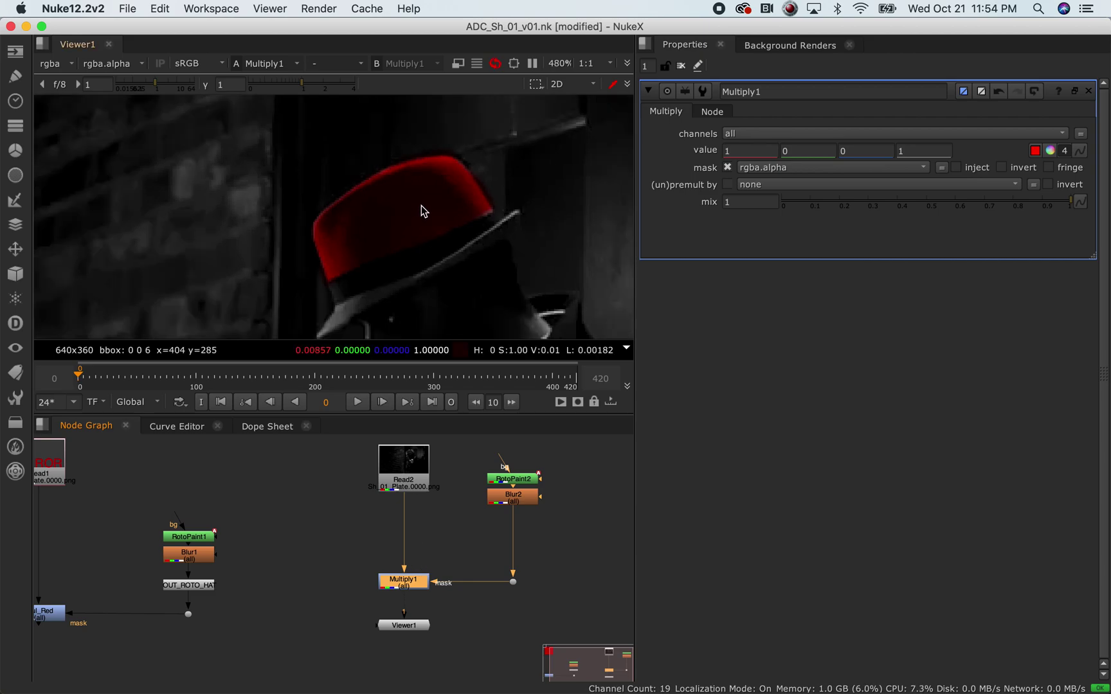
pyautogui.click(360, 405)
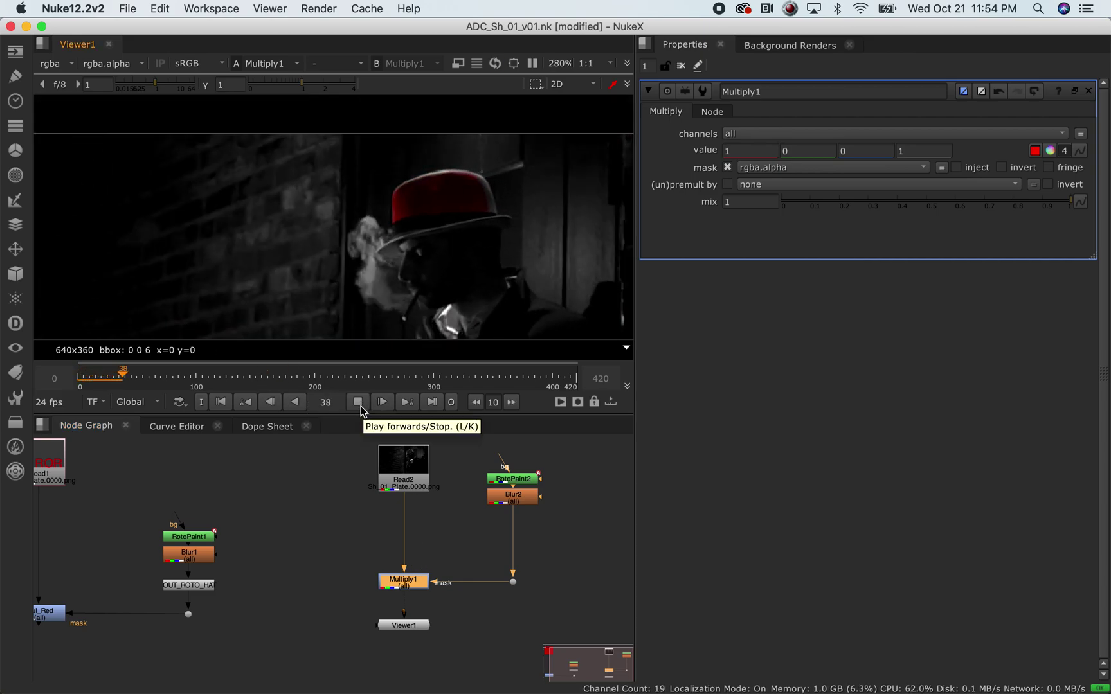
pyautogui.click(358, 404)
pyautogui.moveTo(110, 378)
pyautogui.mouseDown()
pyautogui.moveTo(76, 378)
pyautogui.moveTo(109, 379)
pyautogui.moveTo(81, 381)
pyautogui.moveTo(95, 383)
pyautogui.mouseUp()
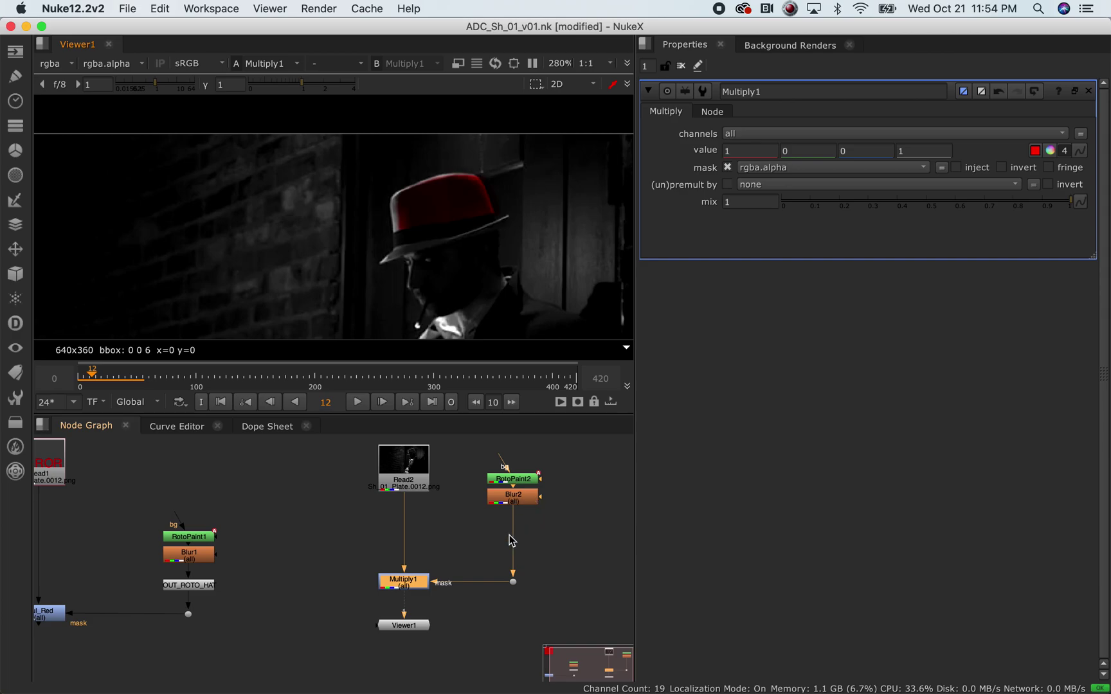
# - Open RotoPaint2's properties and move its node up to leave a gap above Blur2, with the timeline at frame 1
pyautogui.doubleClick(513, 480)
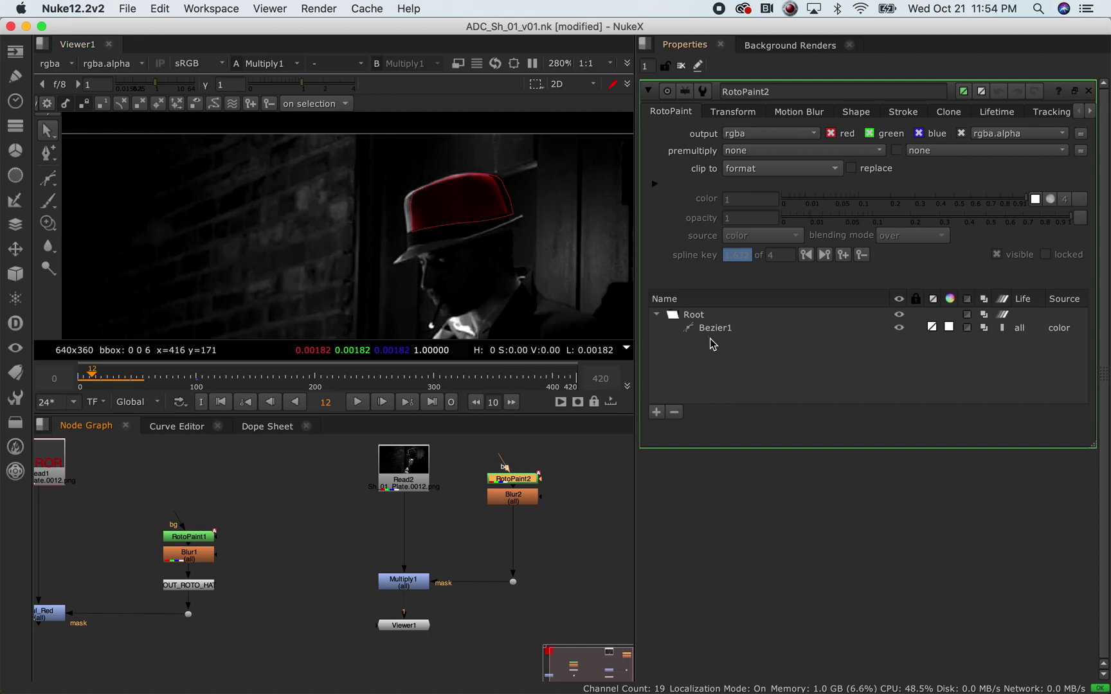
pyautogui.moveTo(513, 477)
pyautogui.mouseDown()
pyautogui.moveTo(513, 458)
pyautogui.moveTo(514, 470)
pyautogui.mouseUp()
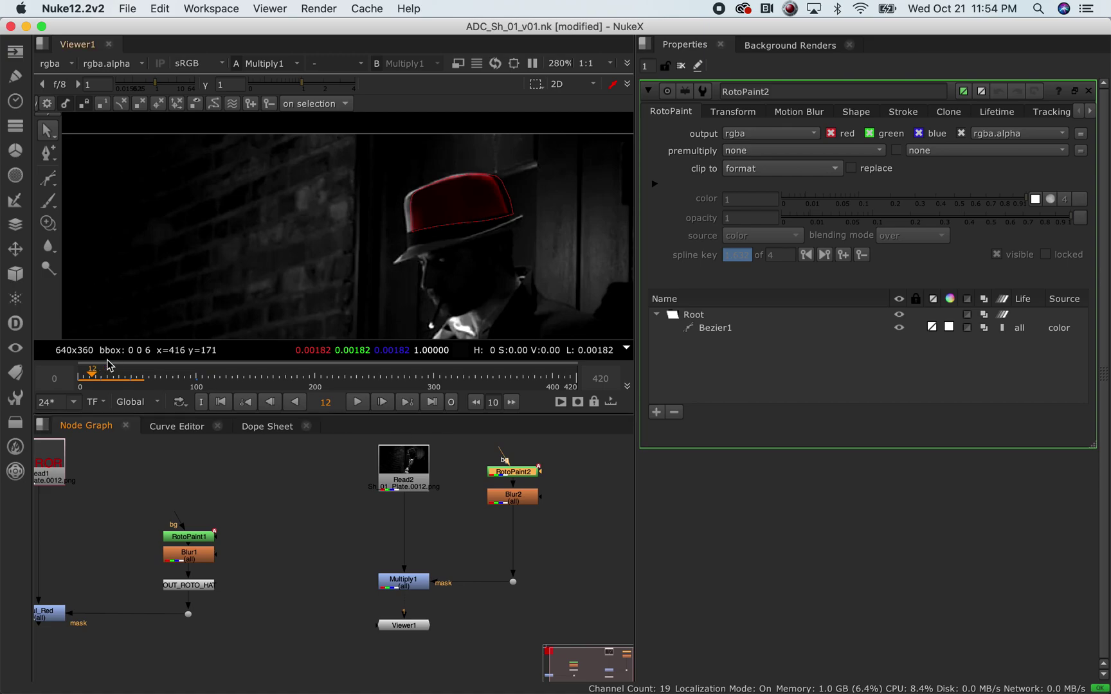
pyautogui.click(80, 379)
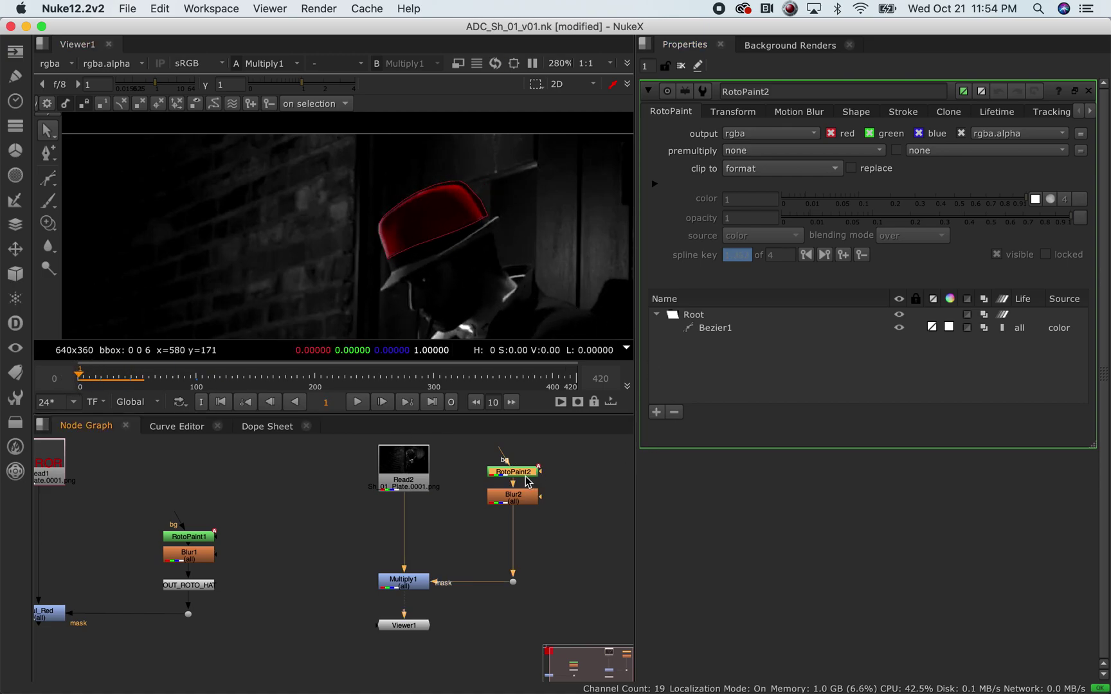
pyautogui.moveTo(526, 475); pyautogui.dragTo(526, 461)
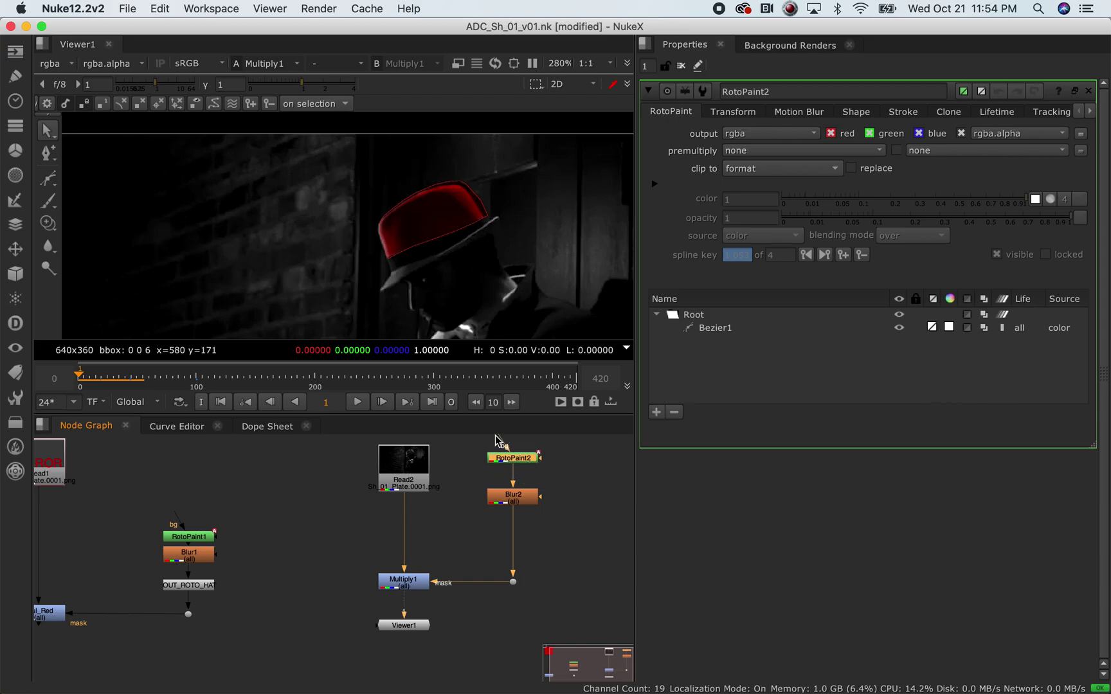
# - Draw a closed Bezier around the hat brim in RotoPaint2 at frame 0 and refine the points at its front tip
pyautogui.click(47, 183)
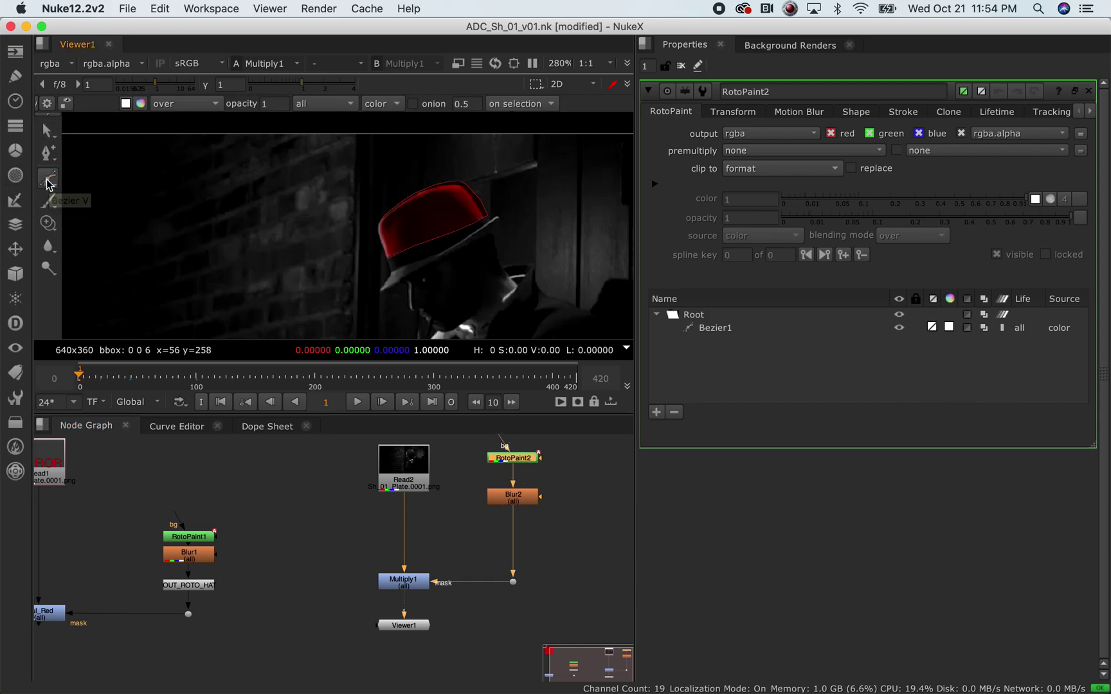
pyautogui.scroll(3, 427, 268)
pyautogui.scroll(-2, 427, 267)
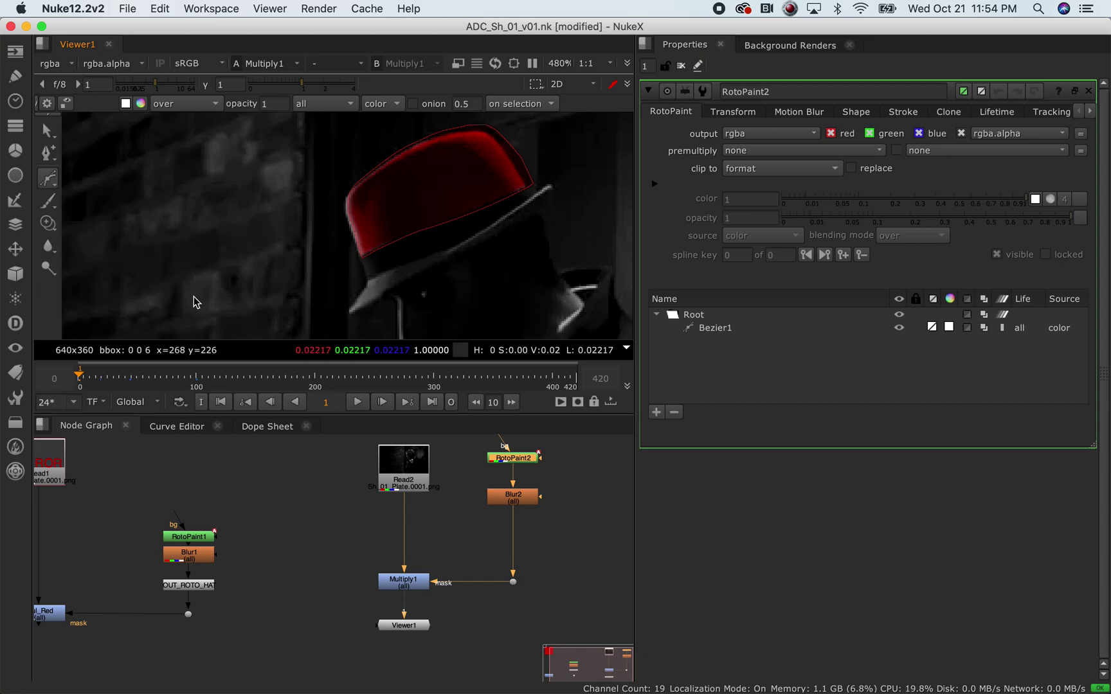
pyautogui.click(79, 380)
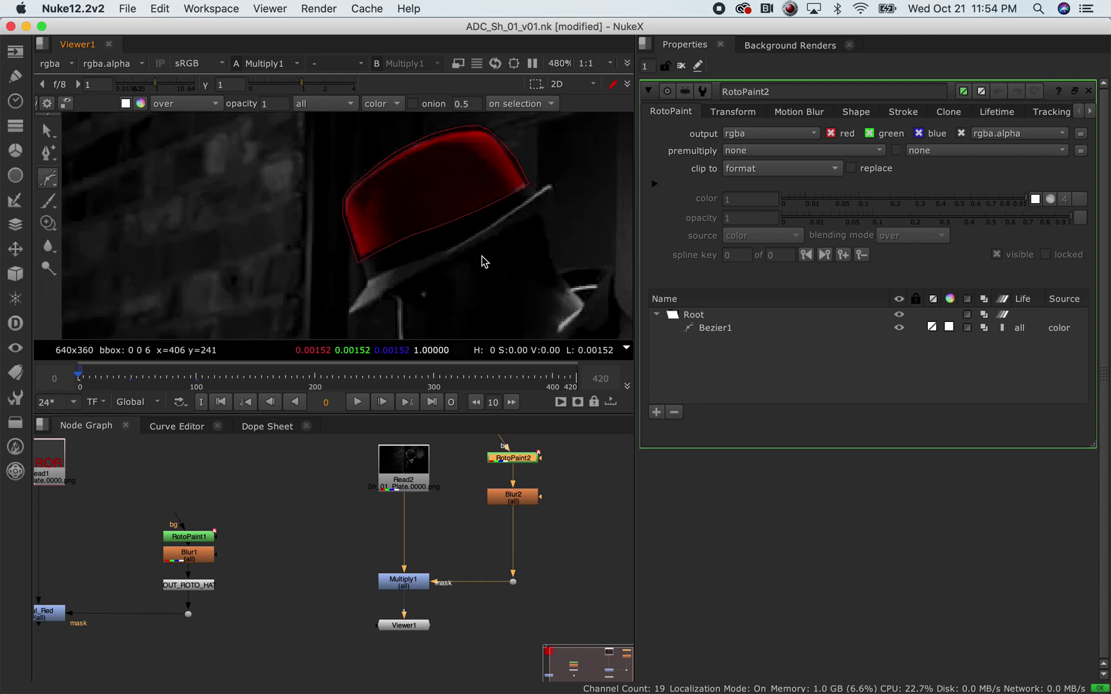
pyautogui.click(544, 187)
pyautogui.click(497, 220)
pyautogui.click(454, 241)
pyautogui.moveTo(414, 260); pyautogui.dragTo(381, 267)
pyautogui.click(366, 280)
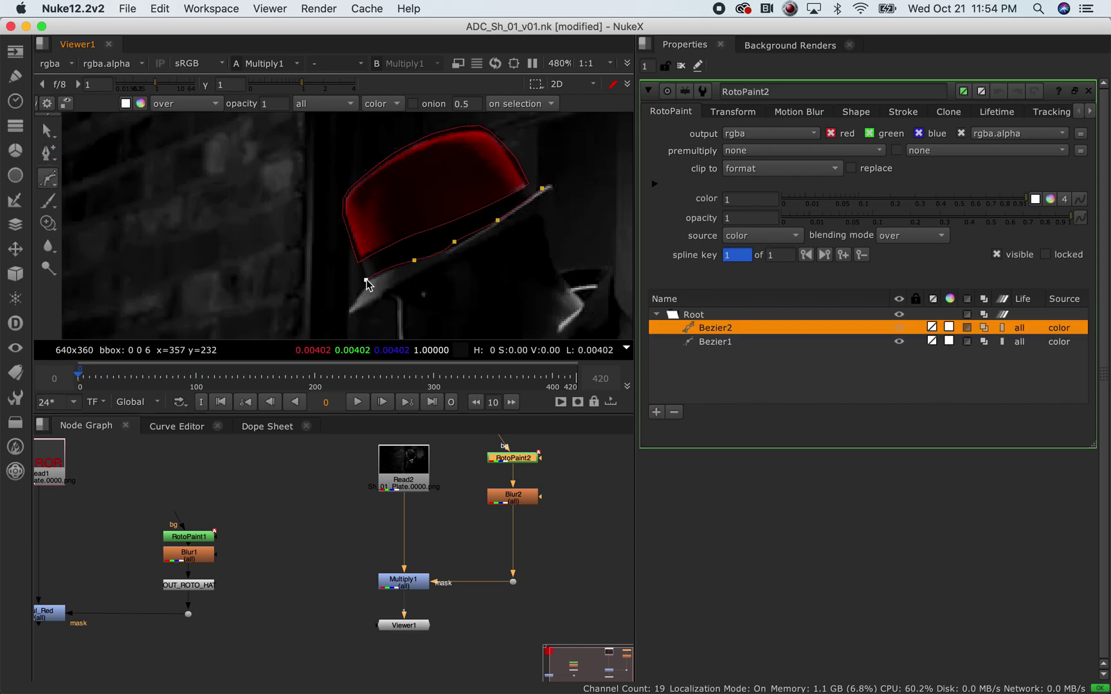
pyautogui.click(348, 312)
pyautogui.moveTo(361, 307); pyautogui.dragTo(478, 240)
pyautogui.click(538, 211)
pyautogui.click(554, 200)
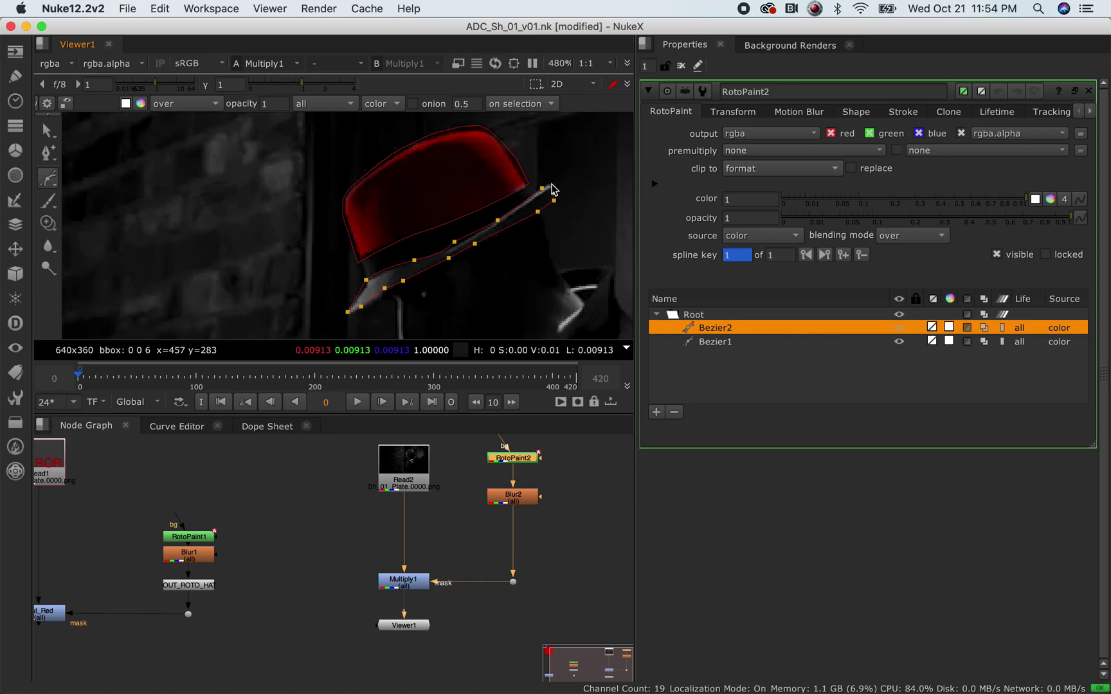
pyautogui.click(543, 188)
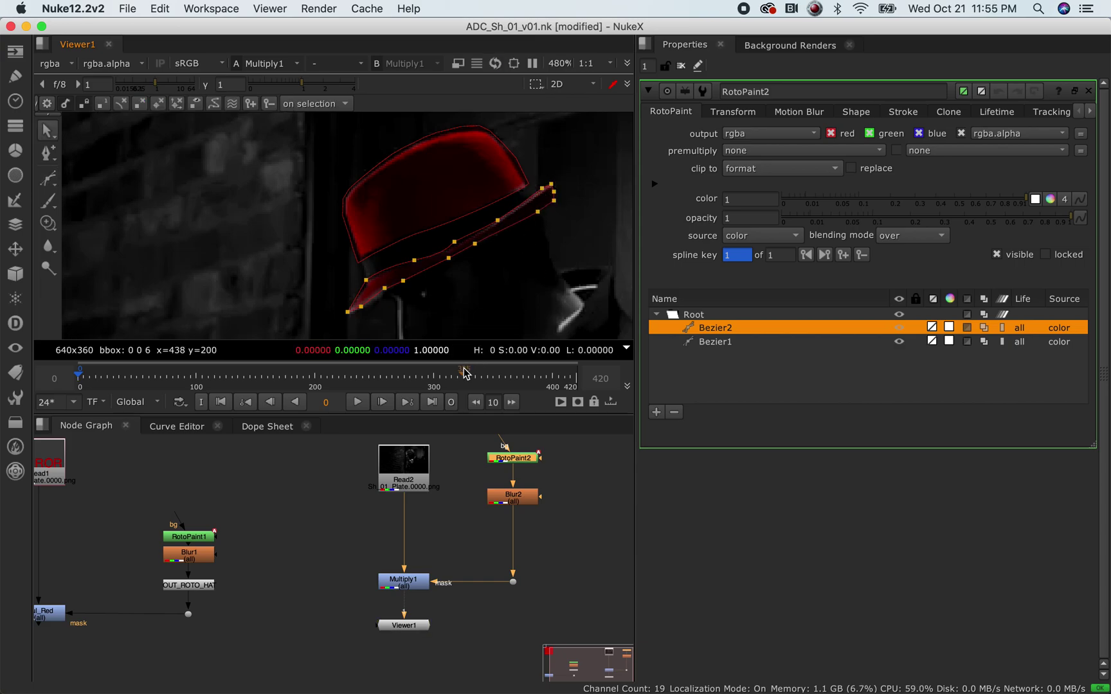
pyautogui.moveTo(386, 289); pyautogui.dragTo(348, 311)
pyautogui.click(363, 308)
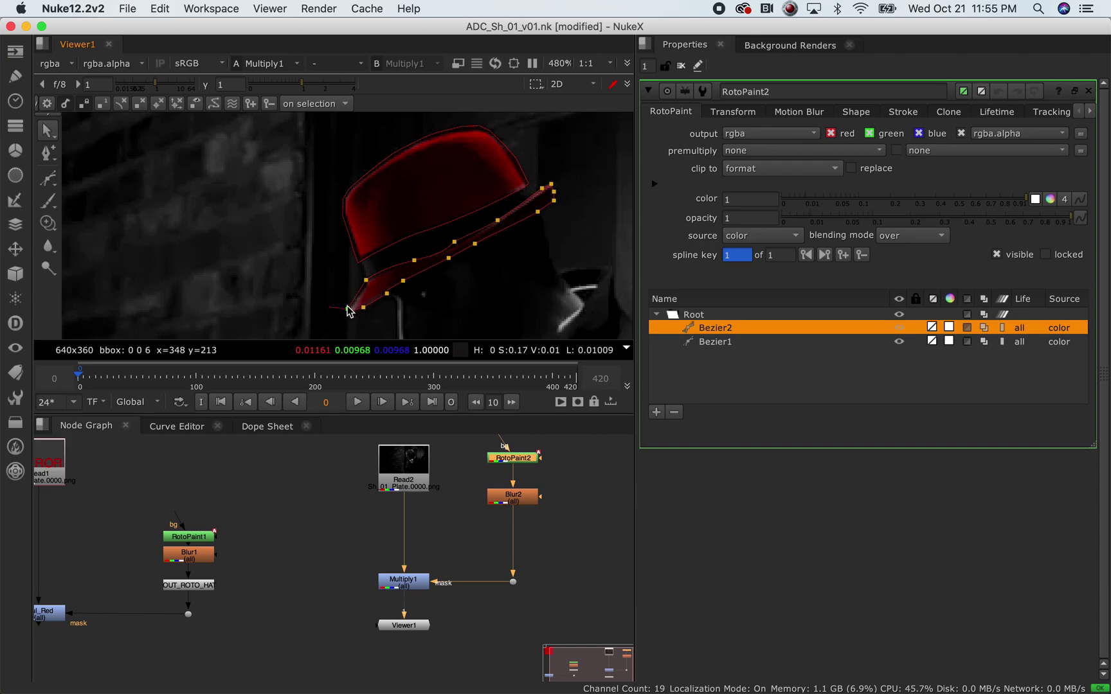
# - Rename the brim shape in RotoPaint2 to Hat_bottom
pyautogui.doubleClick(715, 328)
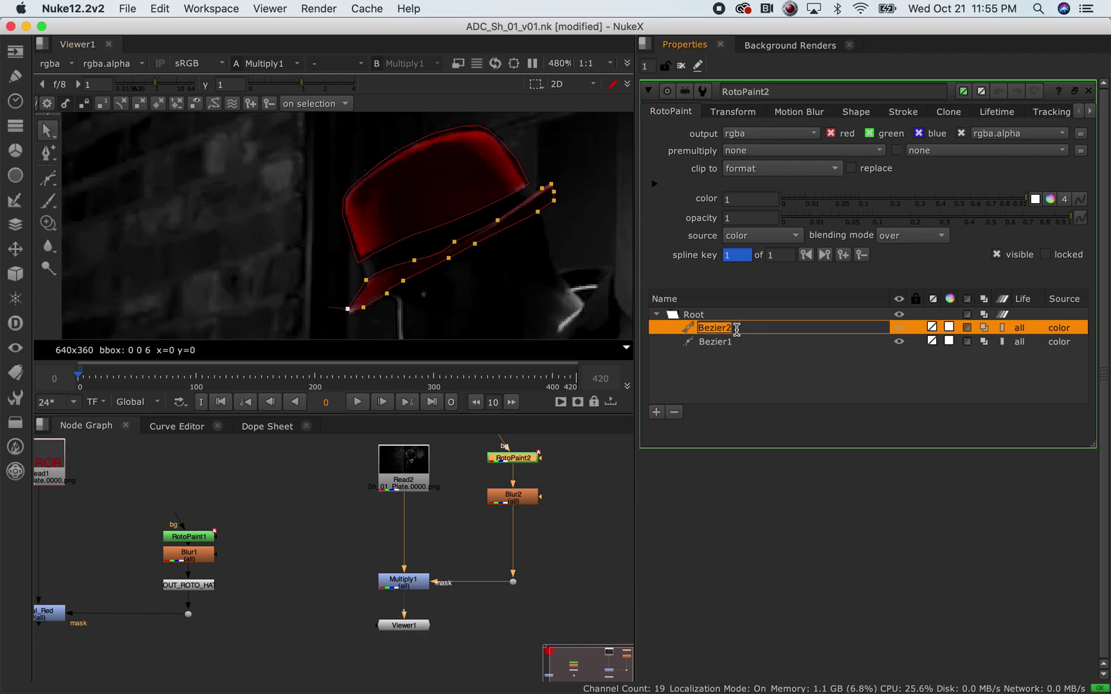
pyautogui.write('Boo')
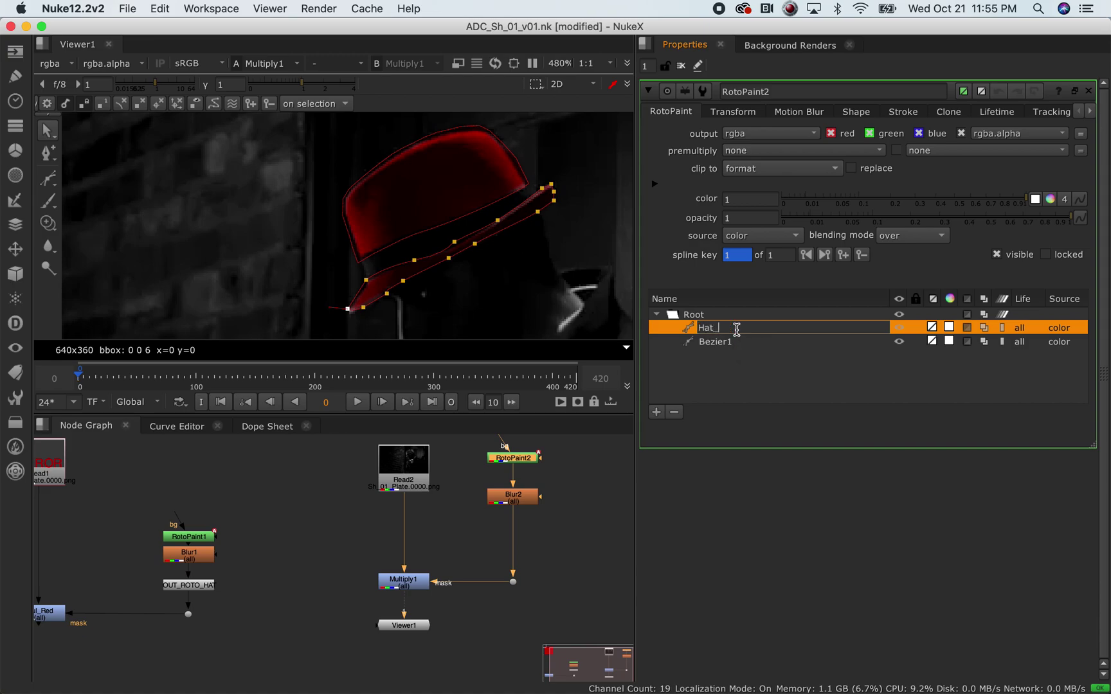
pyautogui.press('Return')
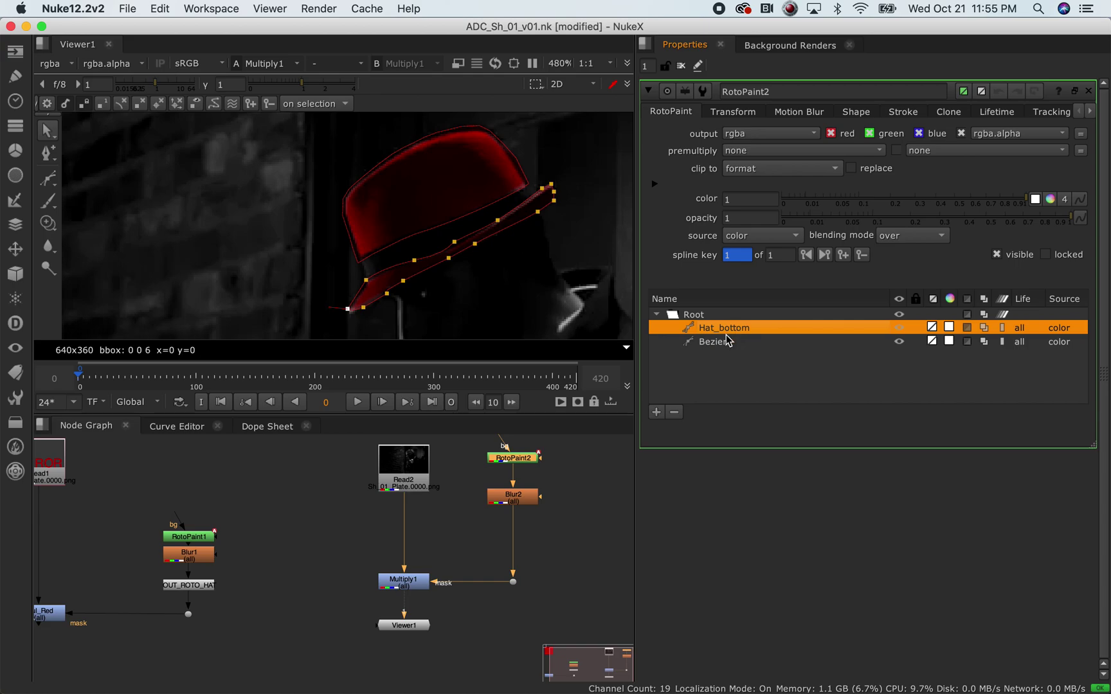
# - Rename the crown shape in RotoPaint2 to Hat_top
pyautogui.doubleClick(728, 342)
pyautogui.write('Hat_top')
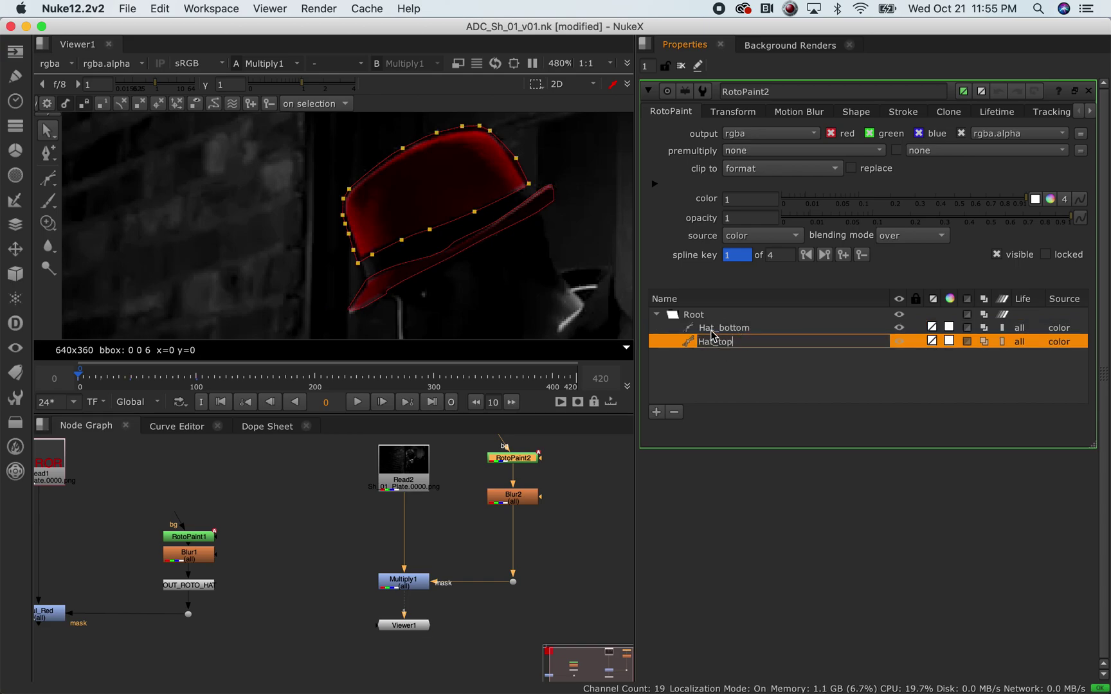
pyautogui.click(758, 376)
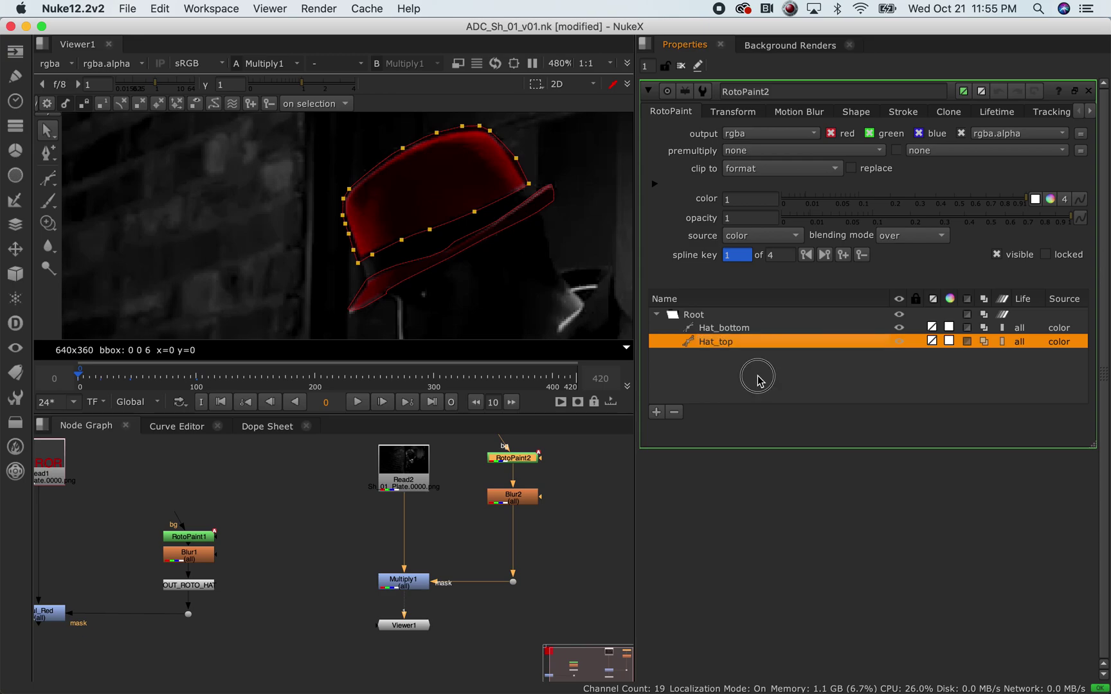
# - Scrub the timeline to compare the brim shape with the moving hat, and delete Hat_bottom from RotoPaint2
pyautogui.doubleClick(738, 329)
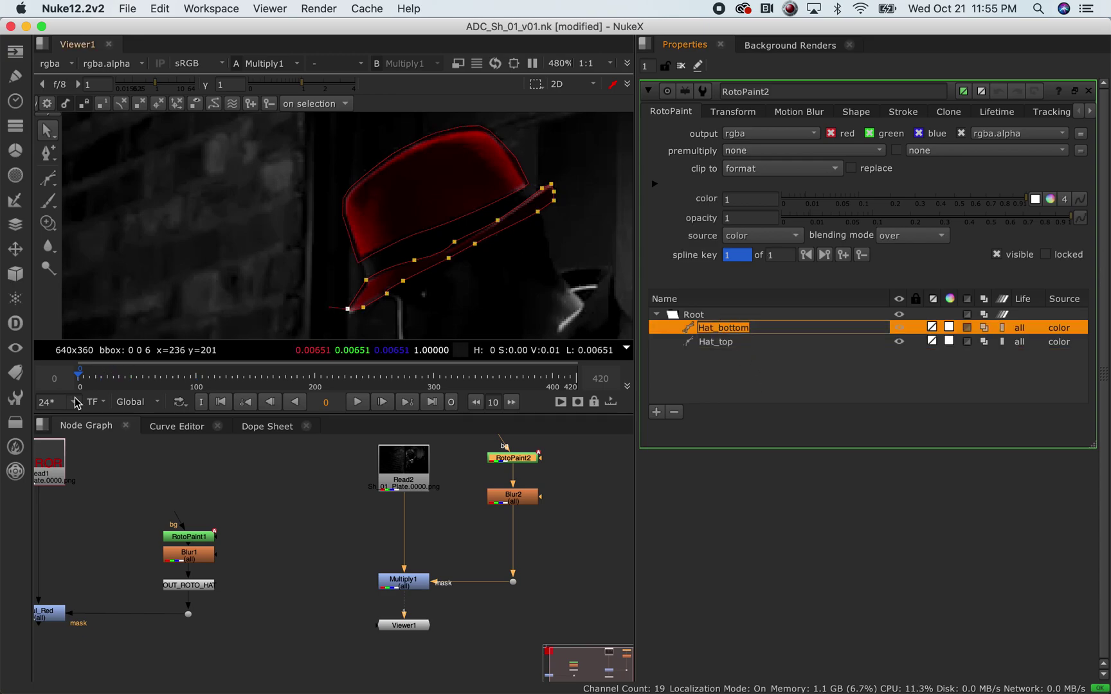
pyautogui.click(116, 379)
pyautogui.moveTo(106, 383); pyautogui.dragTo(76, 381)
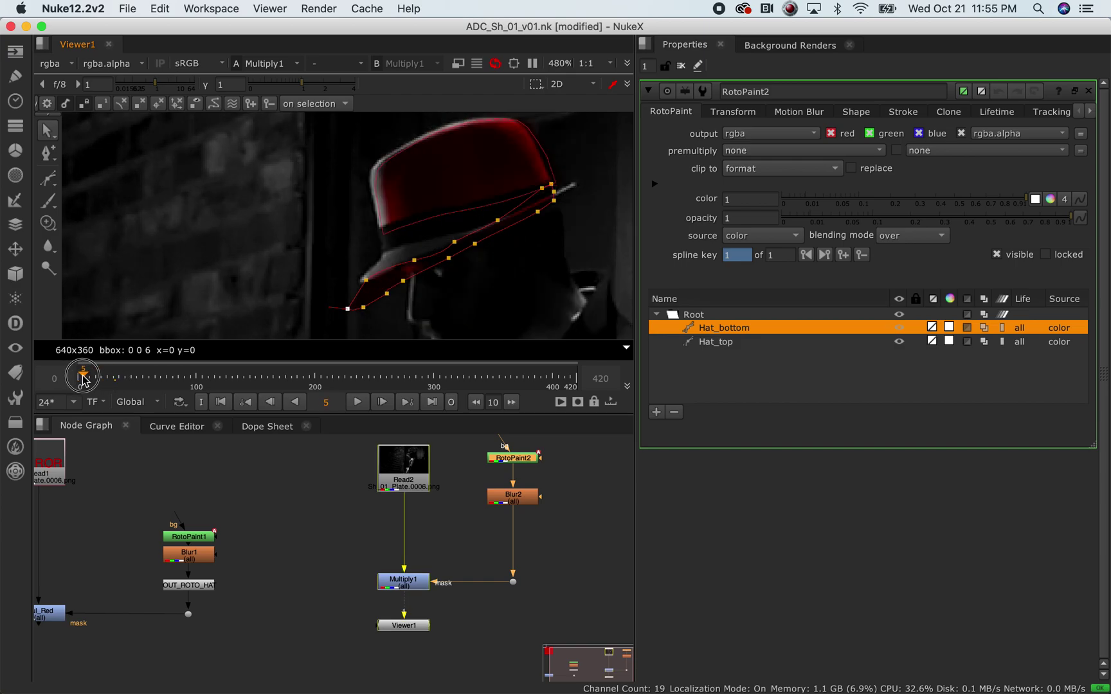
pyautogui.click(723, 343)
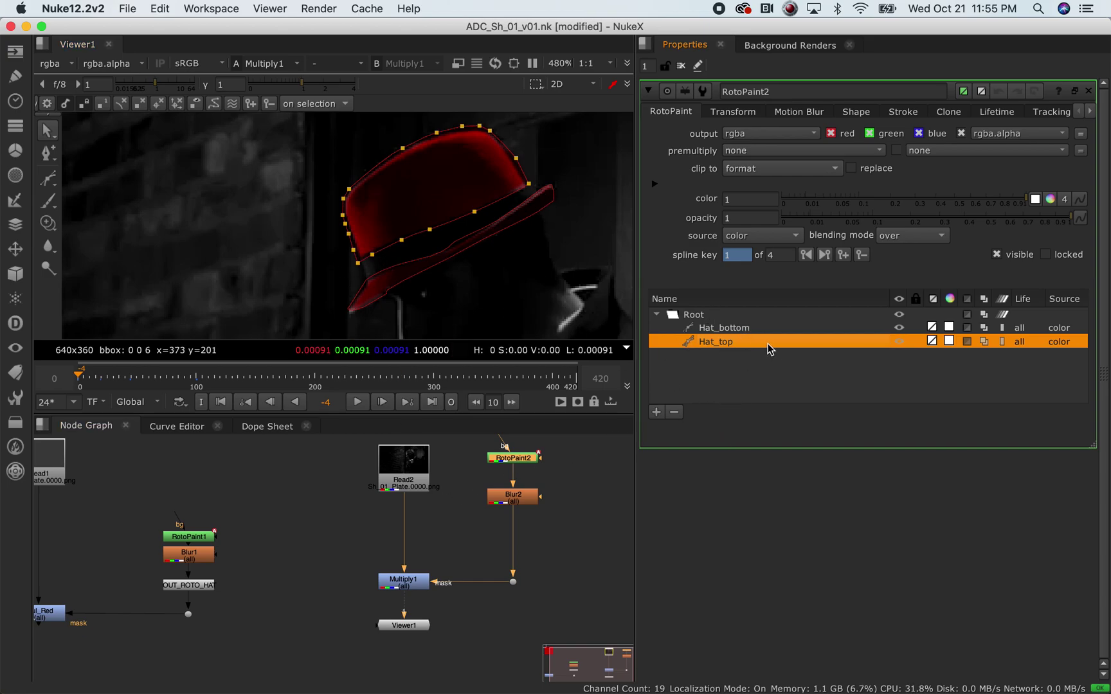
pyautogui.click(762, 329)
pyautogui.press('Delete')
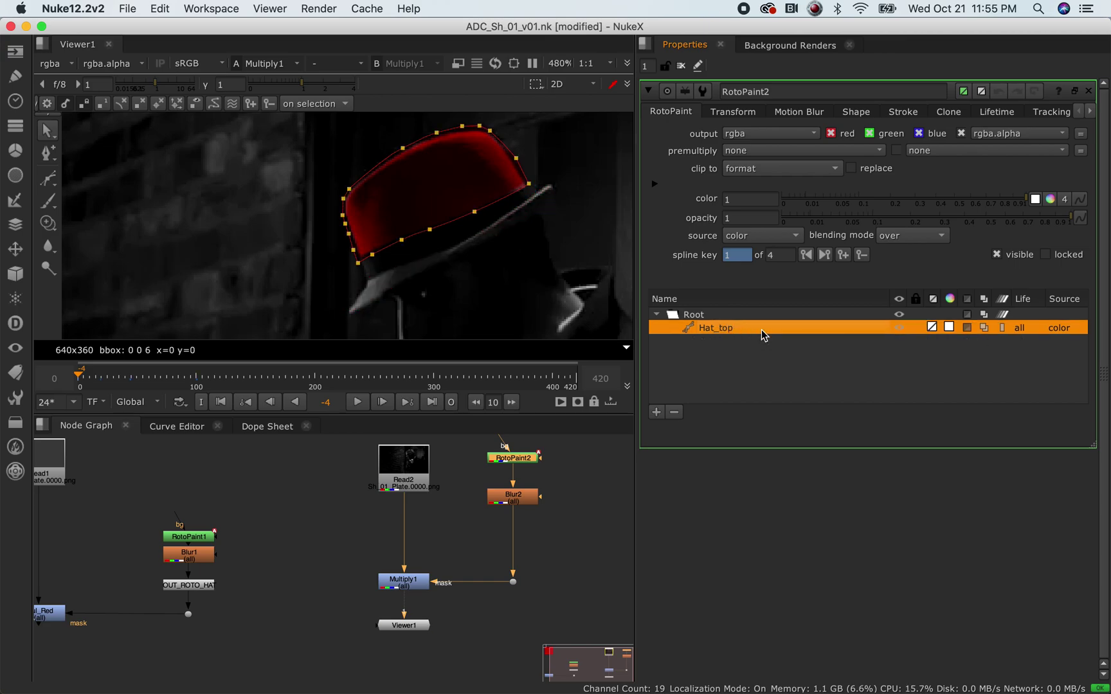
# - Add a separate RotoPaint node beside RotoPaint2 and move Blur2 down to widen the gap below RotoPaint2
pyautogui.click(557, 526)
pyautogui.scroll(-2, 569, 492)
pyautogui.scroll(2, 568, 492)
pyautogui.moveTo(568, 492); pyautogui.dragTo(379, 521, button='middle')
pyautogui.press('Tab')
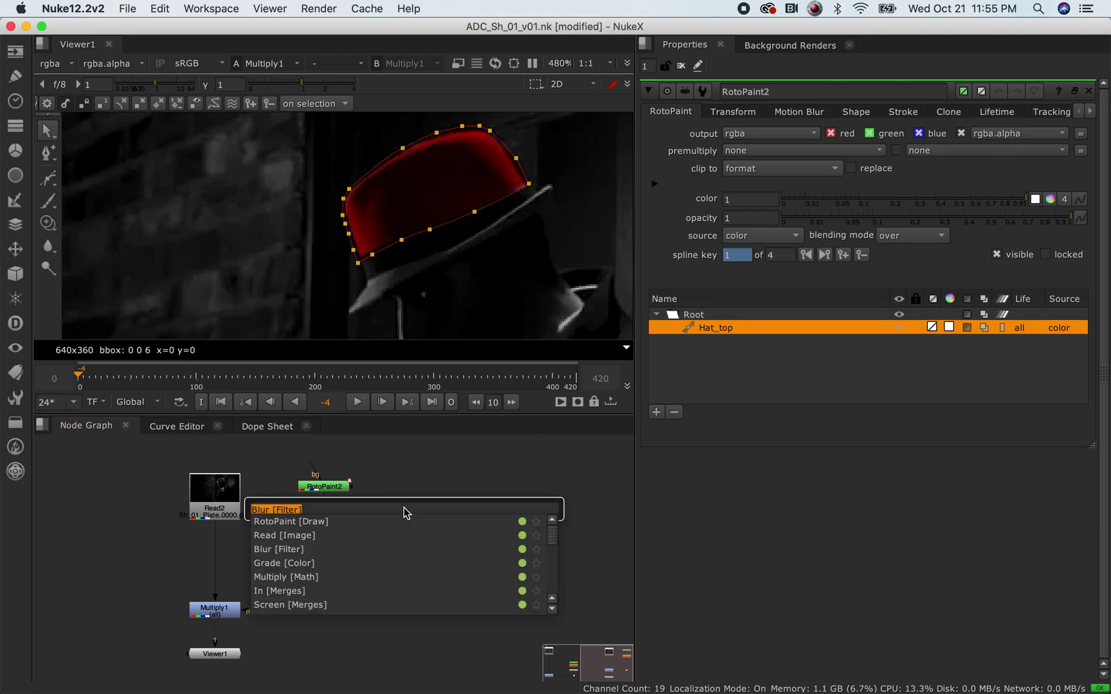
pyautogui.write('rotopaint')
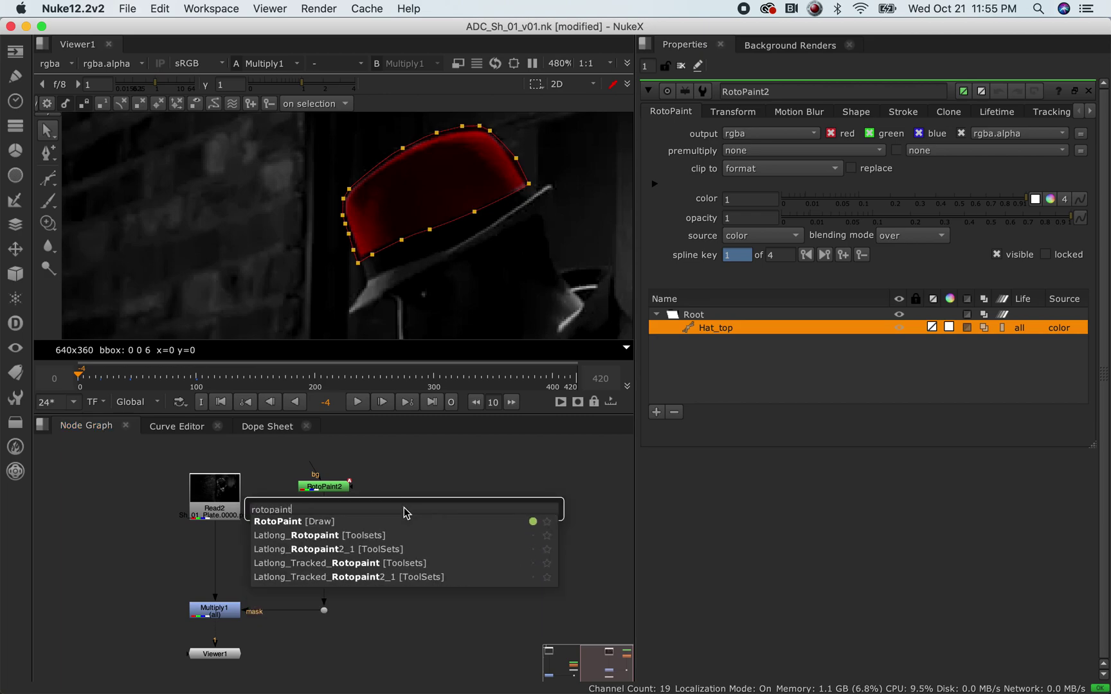
pyautogui.press('Return')
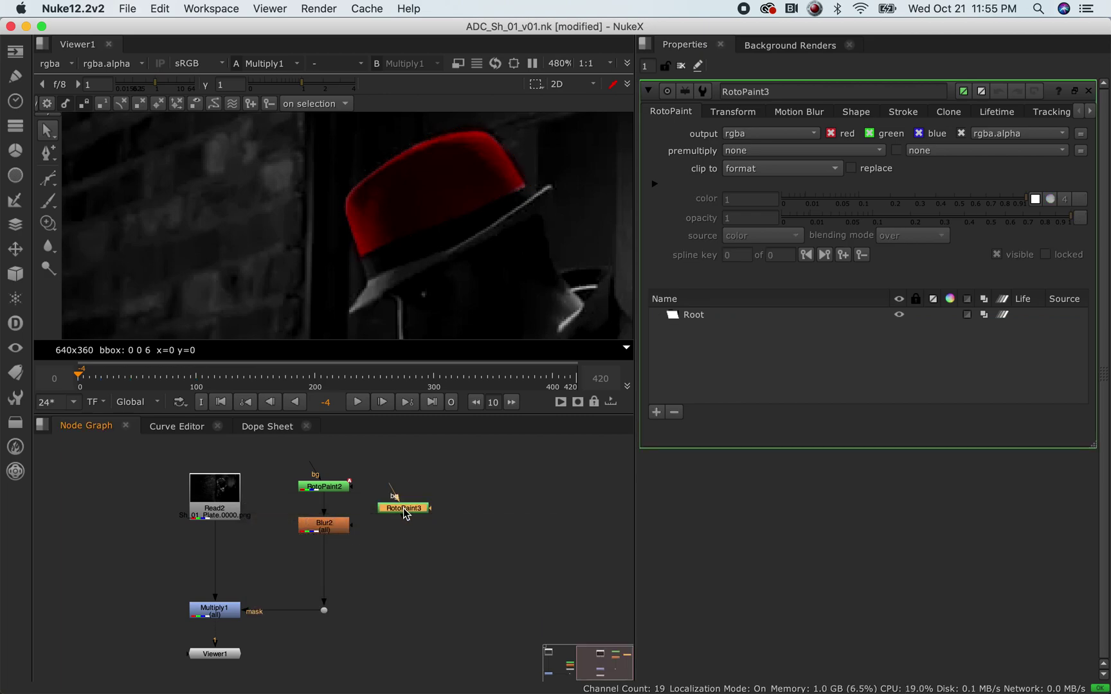
pyautogui.click(448, 489)
pyautogui.click(340, 542)
pyautogui.moveTo(339, 542); pyautogui.dragTo(346, 571)
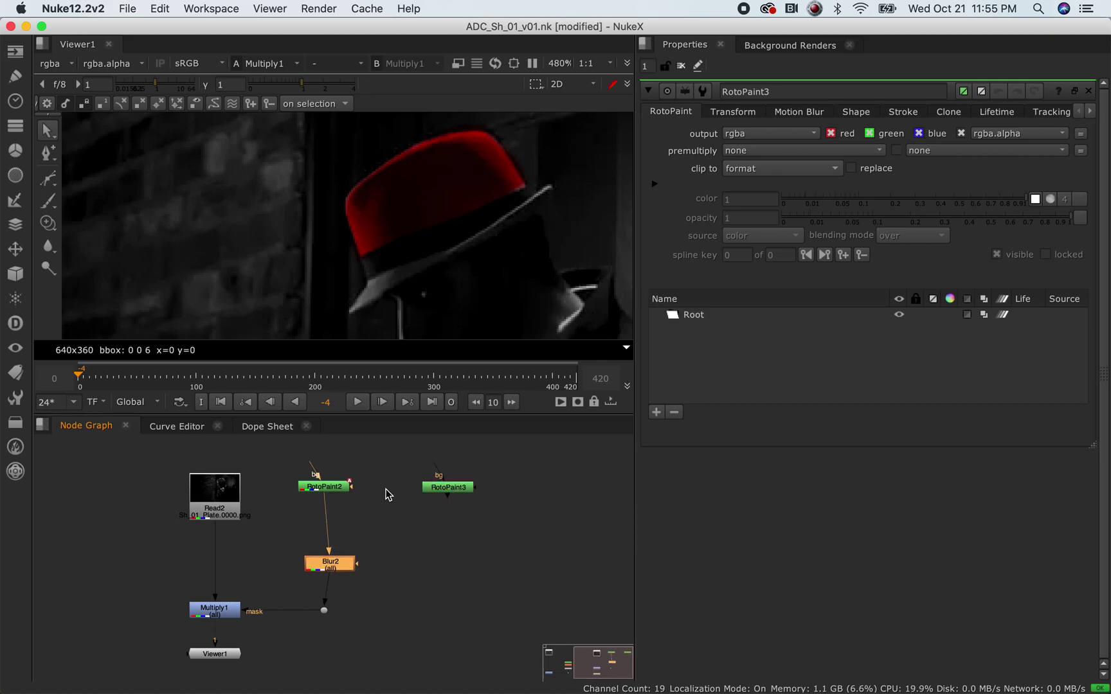
# - Draw a closed Bezier around the hat brim in RotoPaint3 at frame 0
pyautogui.click(445, 491)
pyautogui.click(93, 379)
pyautogui.moveTo(93, 379); pyautogui.dragTo(78, 379)
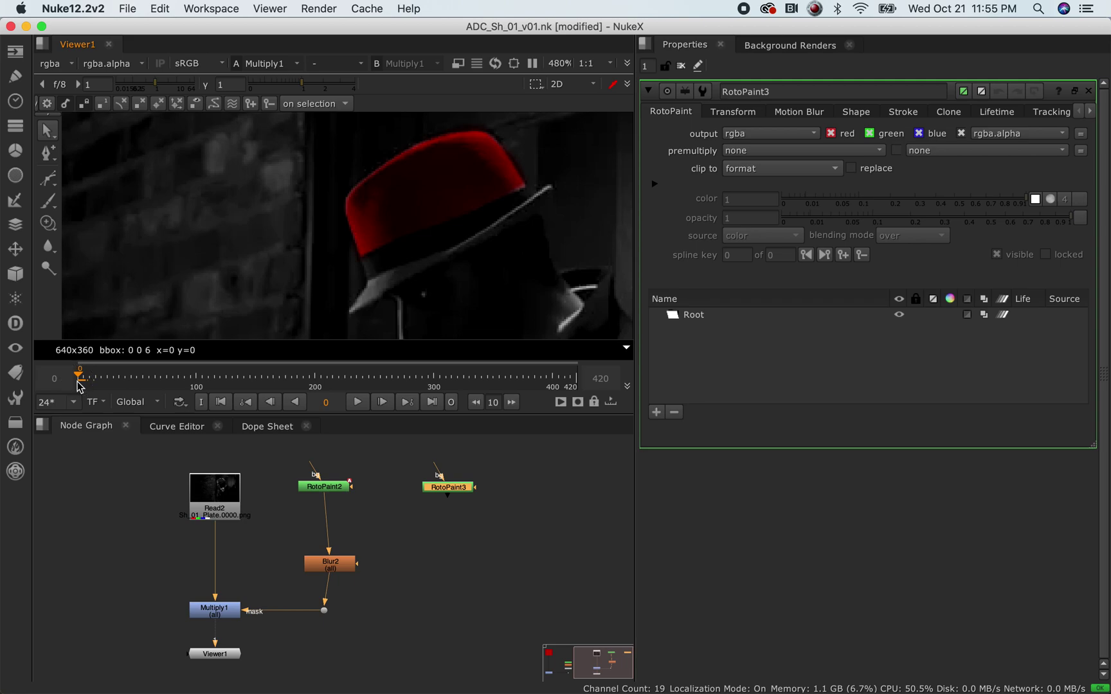
pyautogui.click(48, 178)
pyautogui.click(509, 217)
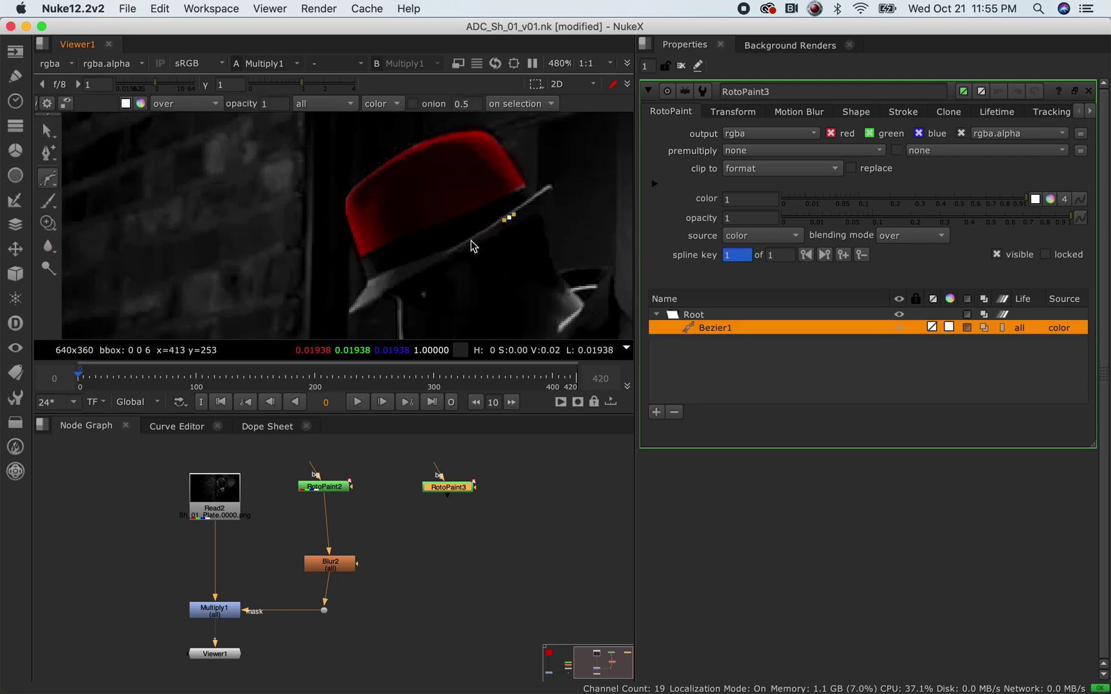
pyautogui.click(460, 253)
pyautogui.click(403, 285)
pyautogui.click(359, 309)
pyautogui.click(362, 294)
pyautogui.click(369, 284)
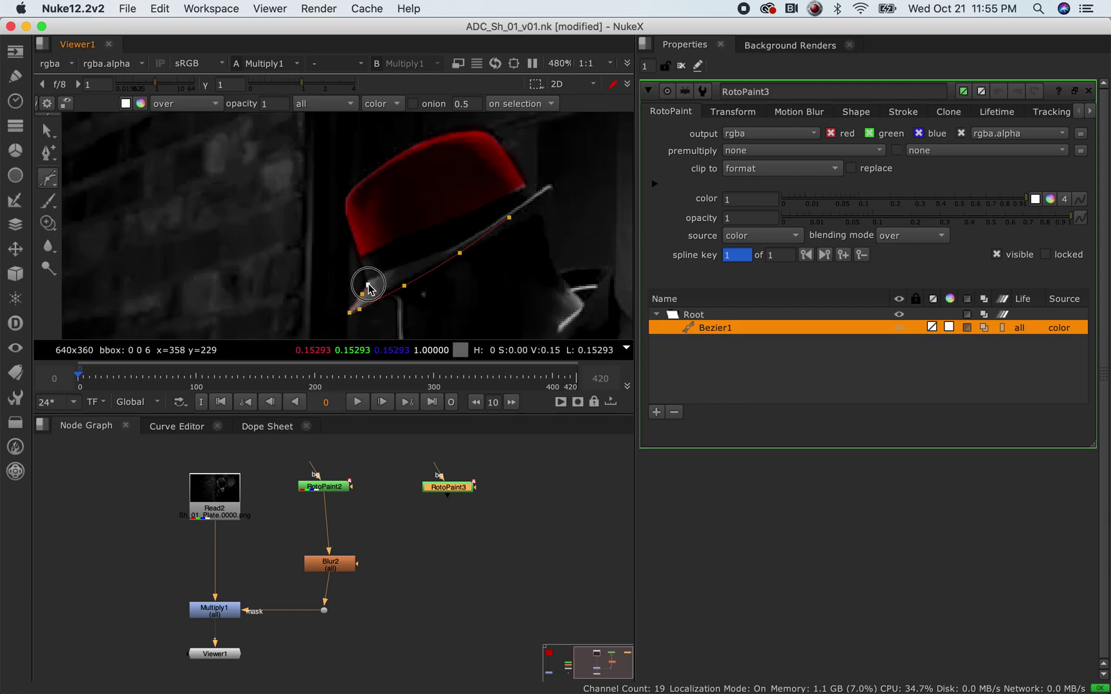
pyautogui.click(410, 265)
pyautogui.click(444, 250)
pyautogui.click(474, 238)
pyautogui.click(481, 231)
pyautogui.click(514, 203)
pyautogui.click(549, 185)
pyautogui.click(550, 191)
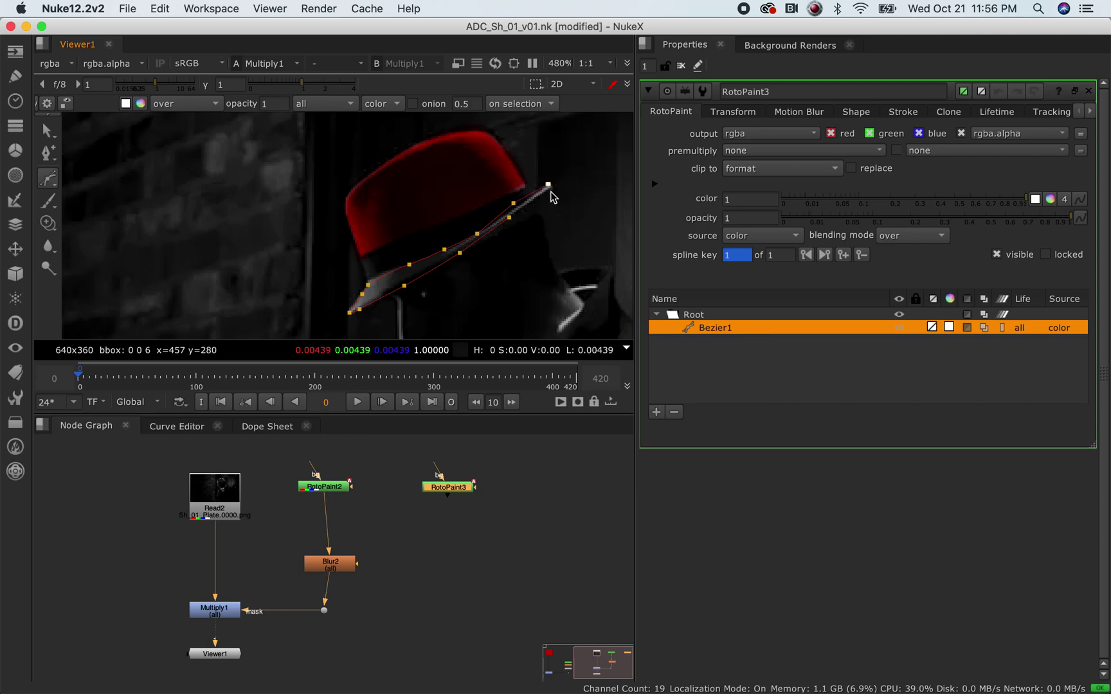
pyautogui.click(535, 219)
pyautogui.click(510, 223)
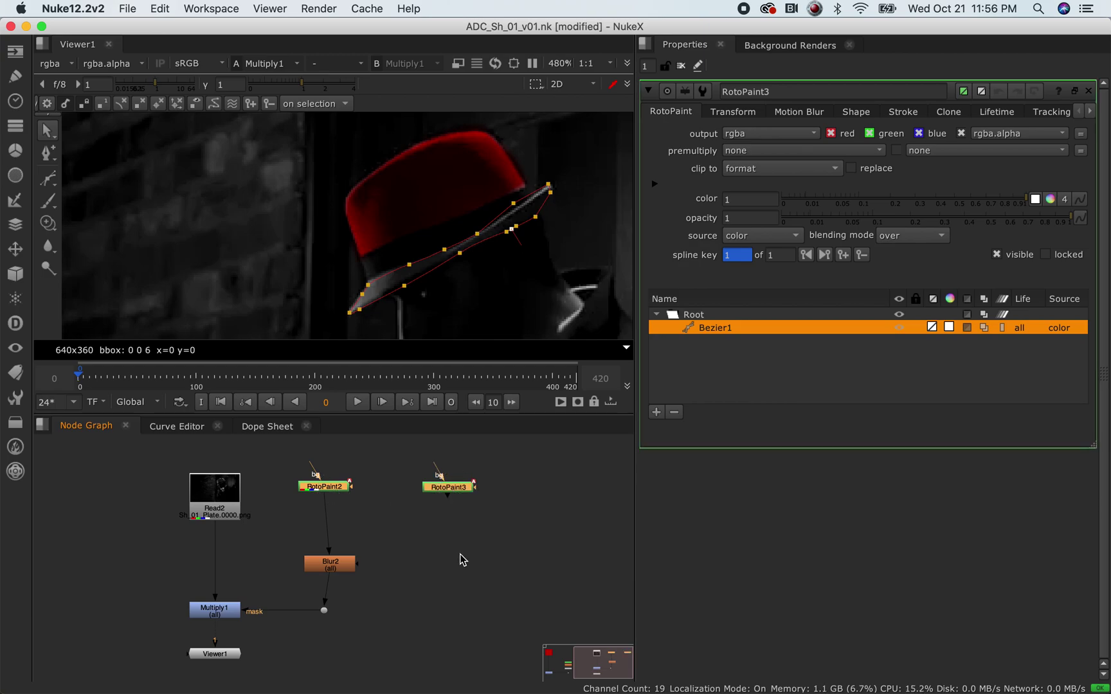
# - Combine RotoPaint2 and RotoPaint3 with a Max node placed above Blur2, and open Blur2's properties
pyautogui.press('Tab')
pyautogui.write('max')
pyautogui.press('Return')
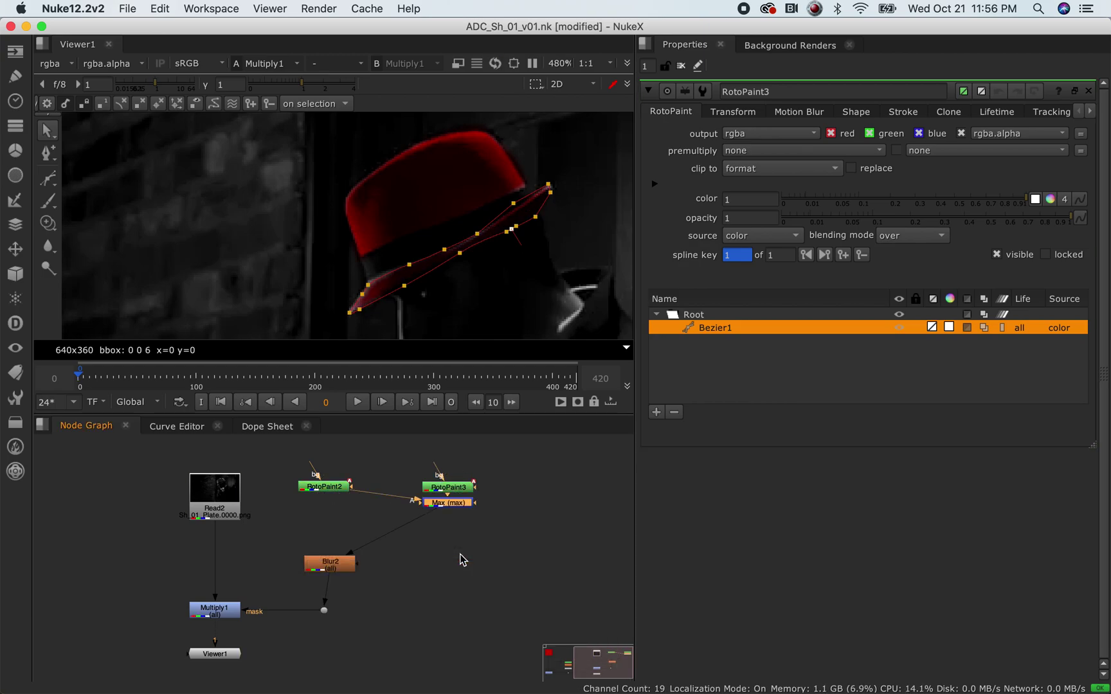
pyautogui.moveTo(454, 510); pyautogui.dragTo(336, 537)
pyautogui.doubleClick(342, 565)
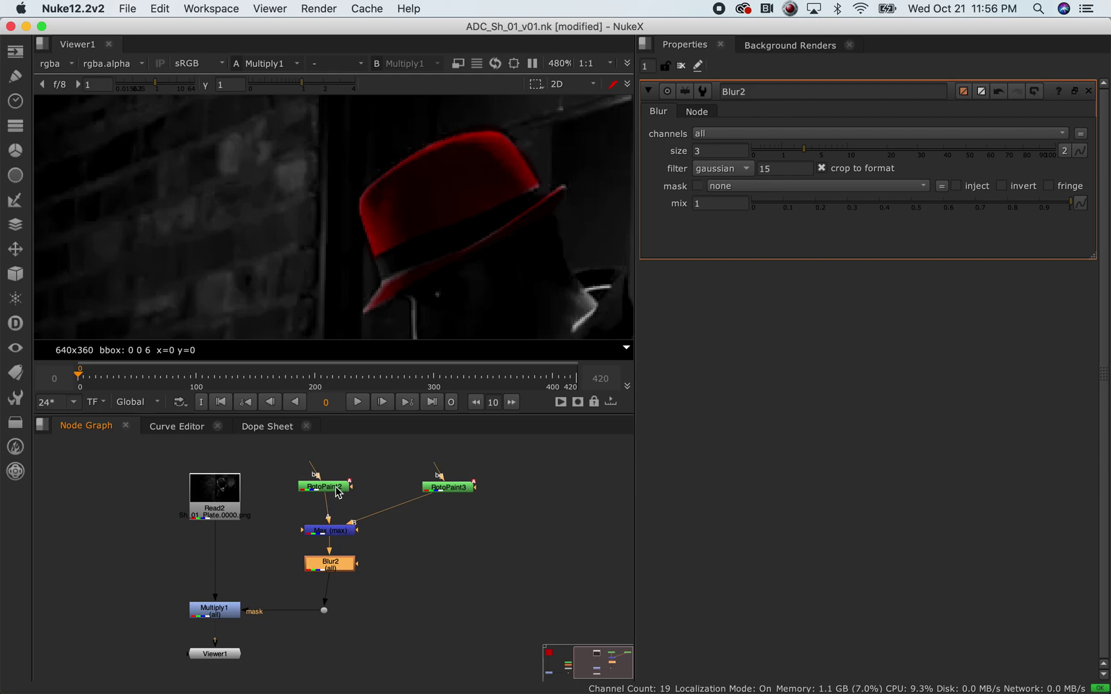
# - Move RotoPaint2 up and delete the Max node joining the two RotoPaint nodes
pyautogui.moveTo(339, 492); pyautogui.dragTo(335, 475)
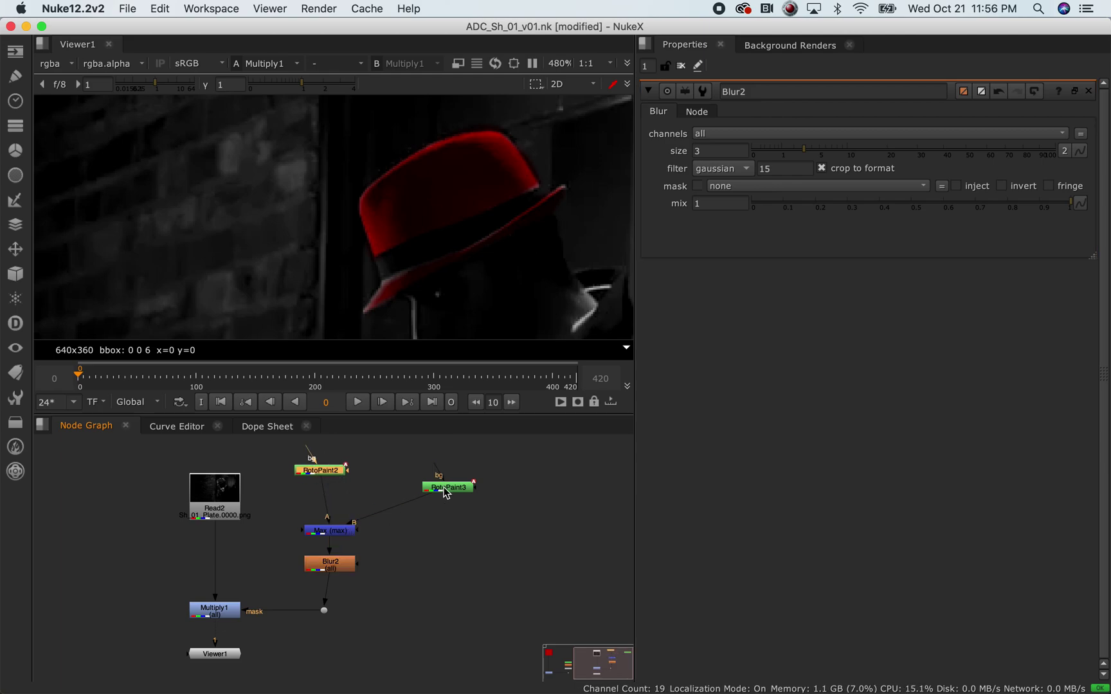
pyautogui.click(347, 531)
pyautogui.press('Delete')
pyautogui.moveTo(351, 549); pyautogui.dragTo(337, 472)
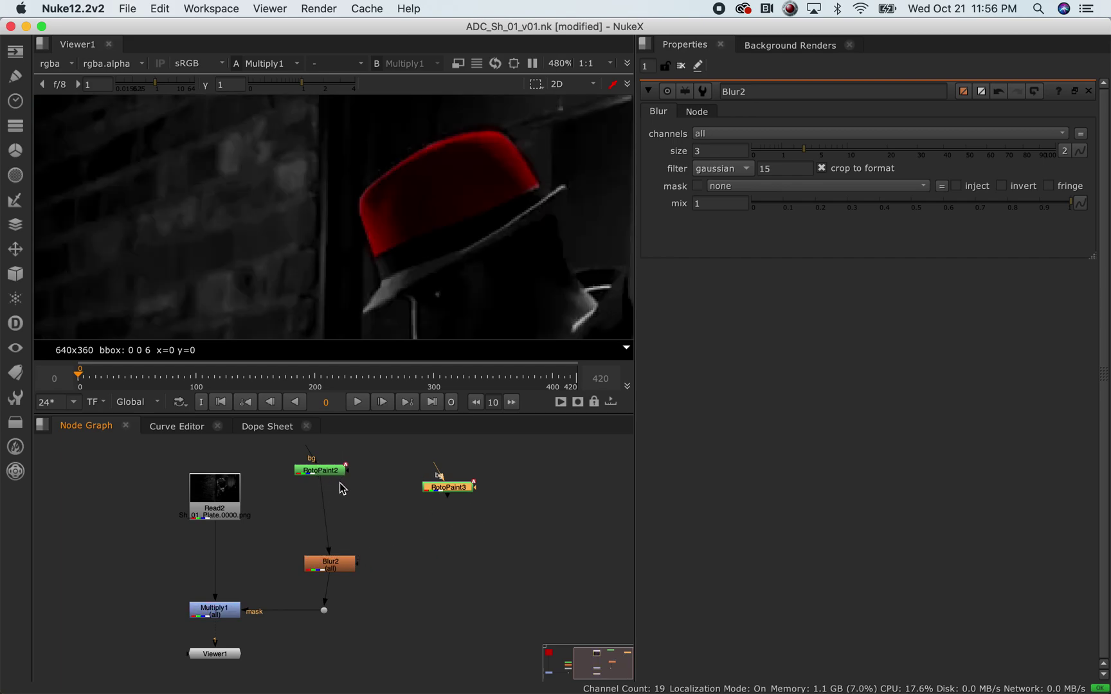
# - Add a separate Blur node below RotoPaint3 for the brim matte
pyautogui.click(331, 566)
pyautogui.click(458, 489)
pyautogui.press('Tab')
pyautogui.write('blur')
pyautogui.press('Return')
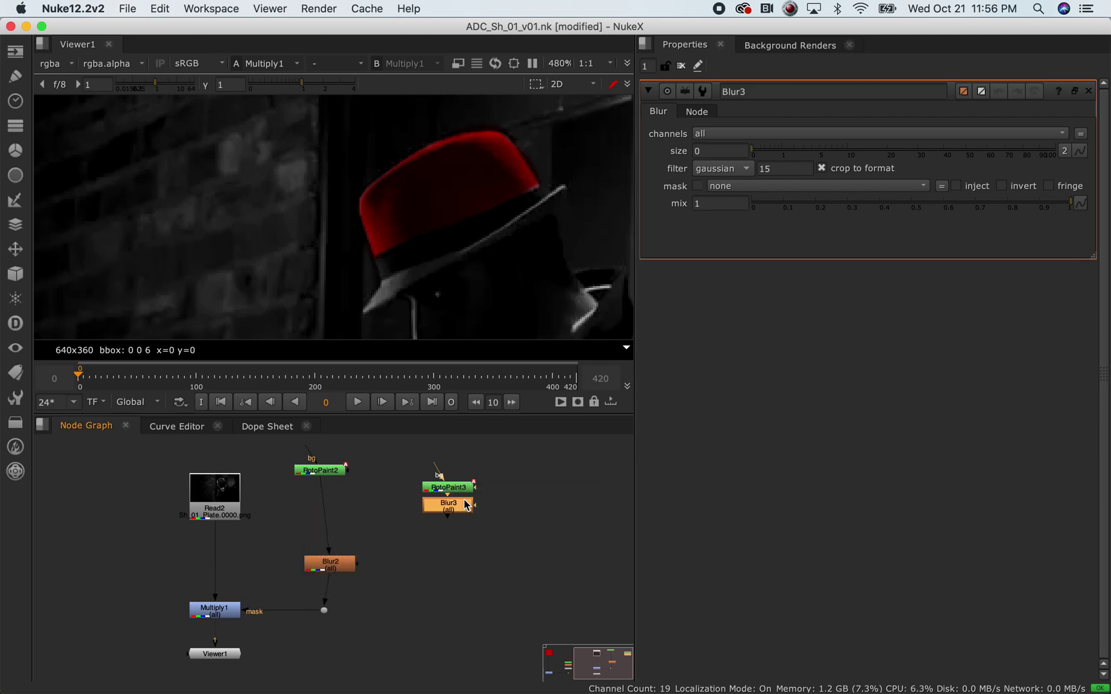
# - Move Blur2 up beneath RotoPaint2 and disconnect it from the dot feeding Multiply1's mask
pyautogui.moveTo(337, 566); pyautogui.dragTo(329, 514)
pyautogui.rightClick(322, 533)
pyautogui.click(296, 528)
pyautogui.click(447, 558)
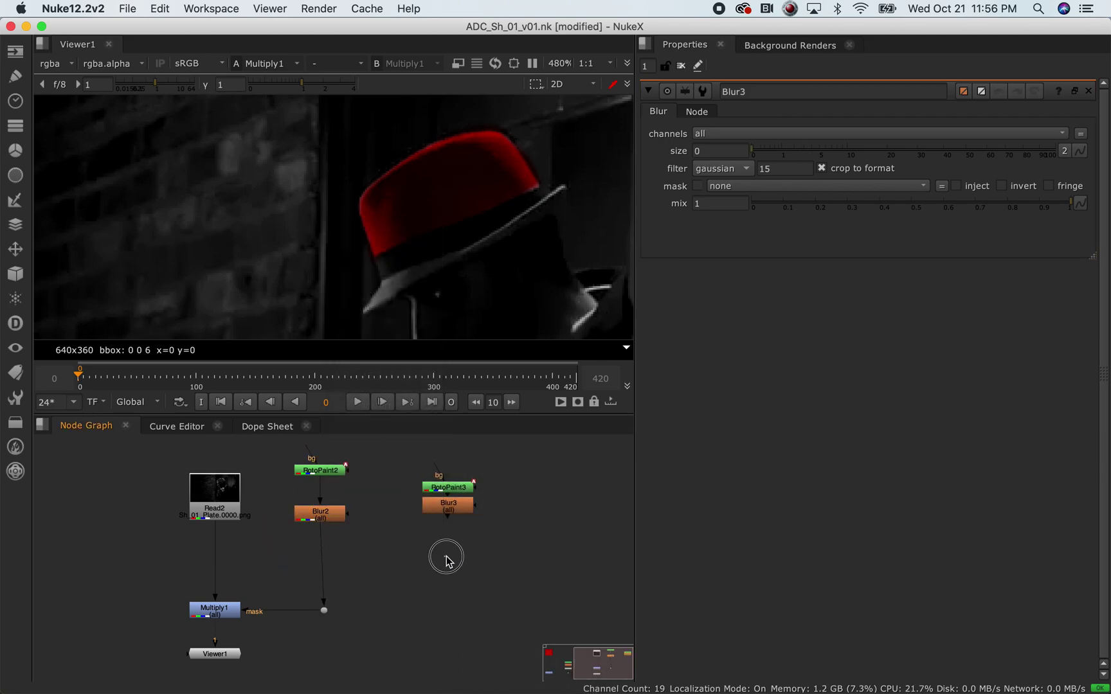
pyautogui.click(442, 508)
pyautogui.moveTo(329, 609); pyautogui.dragTo(365, 571)
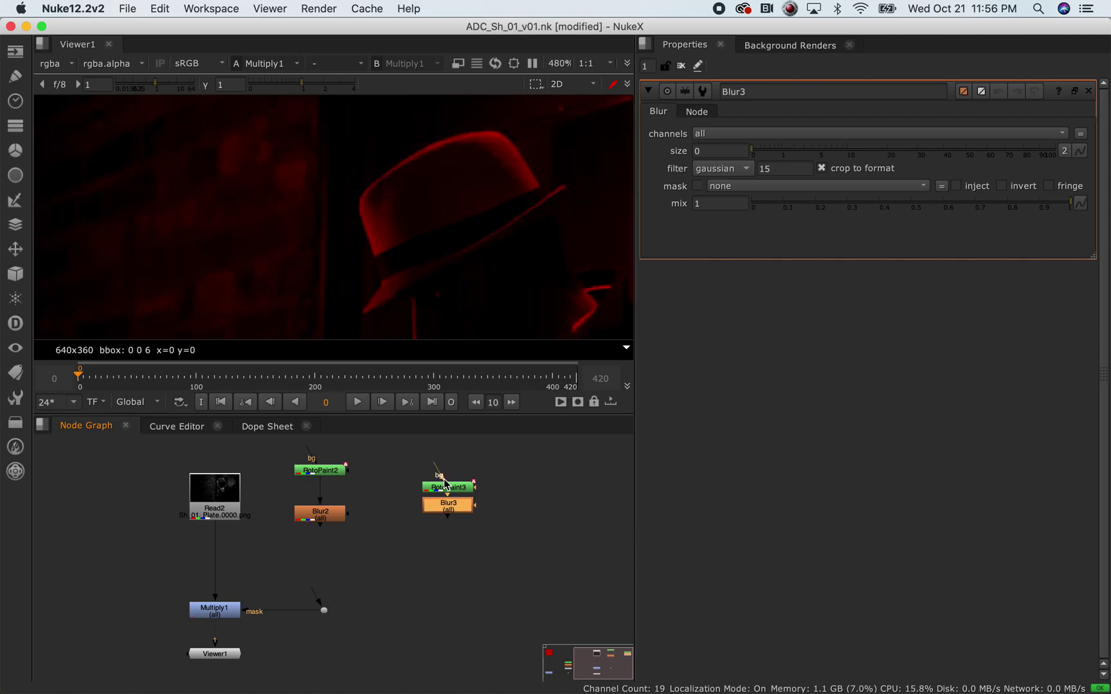
# - Combine Blur2 and Blur3 with a Max node feeding Multiply1's mask dot, and move RotoPaint3 up to leave a gap above Blur3
pyautogui.click(330, 517)
pyautogui.keyDown('shift'); pyautogui.click(452, 509); pyautogui.keyUp('shift')
pyautogui.press('Tab')
pyautogui.write('max')
pyautogui.press('Return')
pyautogui.moveTo(459, 529); pyautogui.dragTo(367, 561)
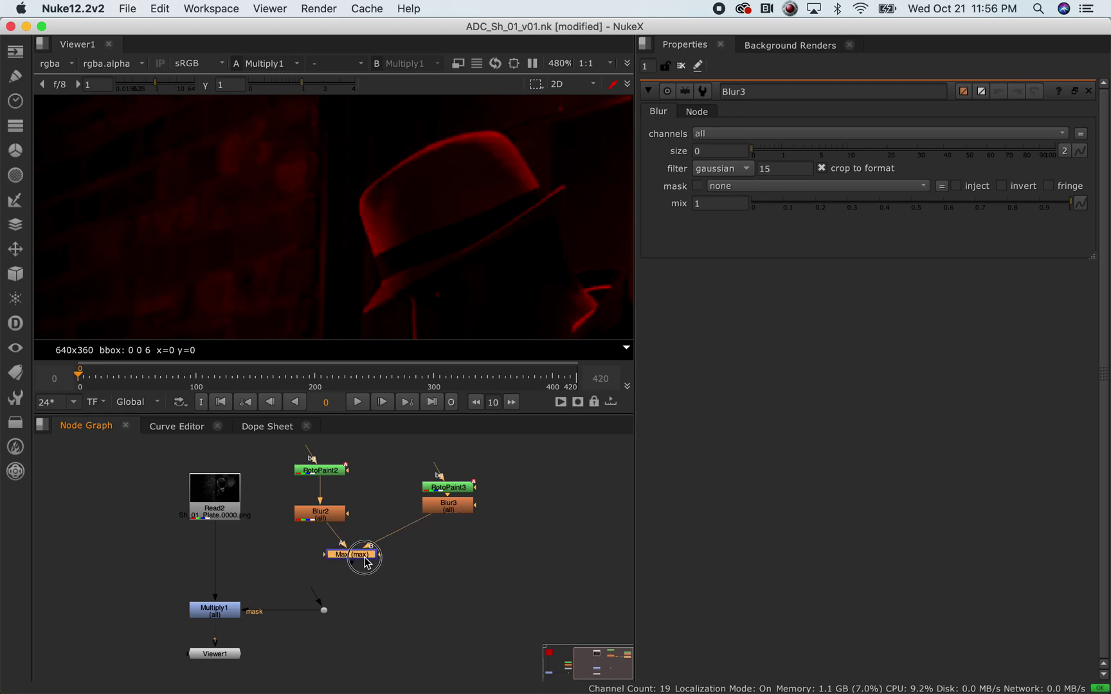
pyautogui.moveTo(313, 588); pyautogui.dragTo(350, 554)
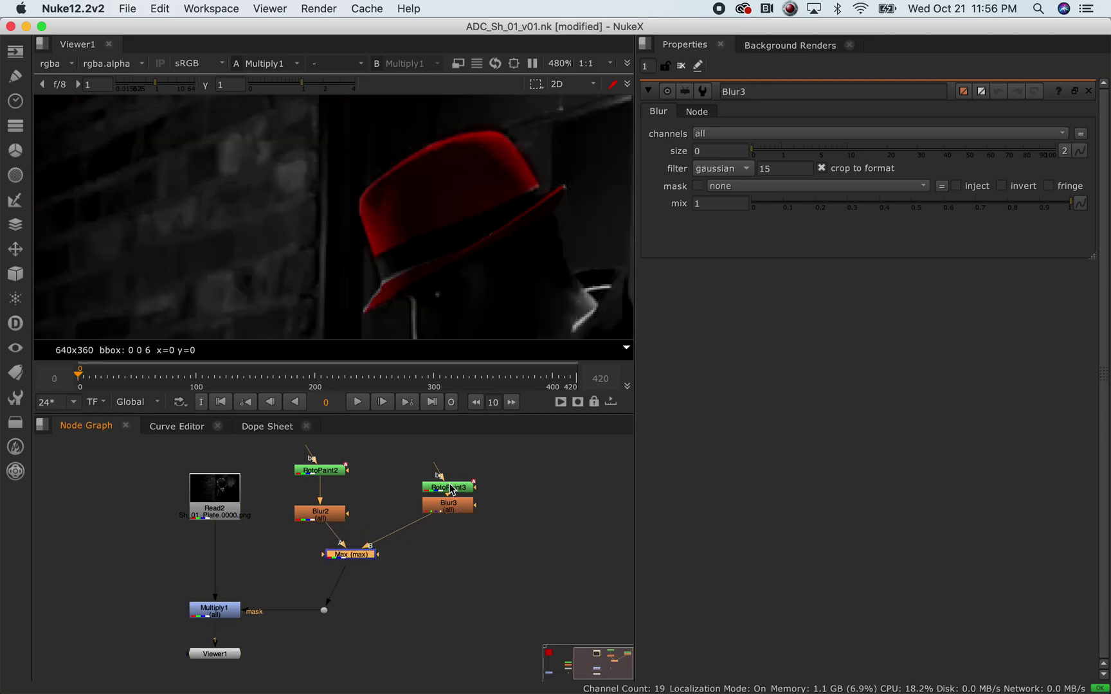
pyautogui.moveTo(452, 490); pyautogui.dragTo(449, 483)
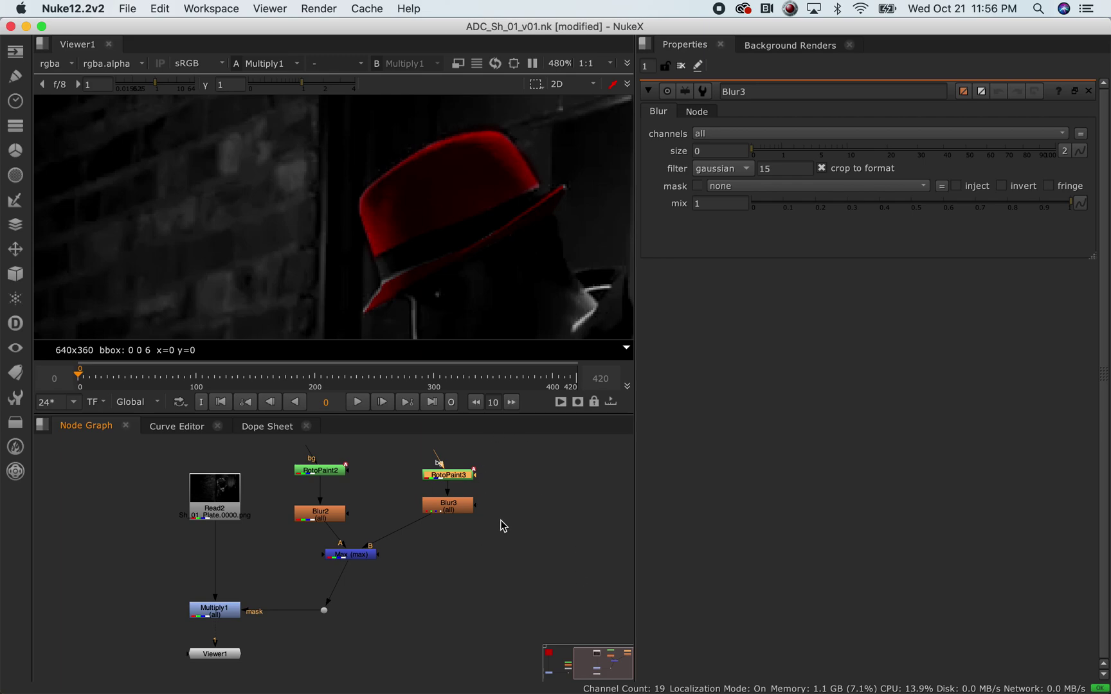
# - Move Multiply1 and its mask dot lower in the node graph and shift the Max node slightly down
pyautogui.scroll(-2, 410, 582)
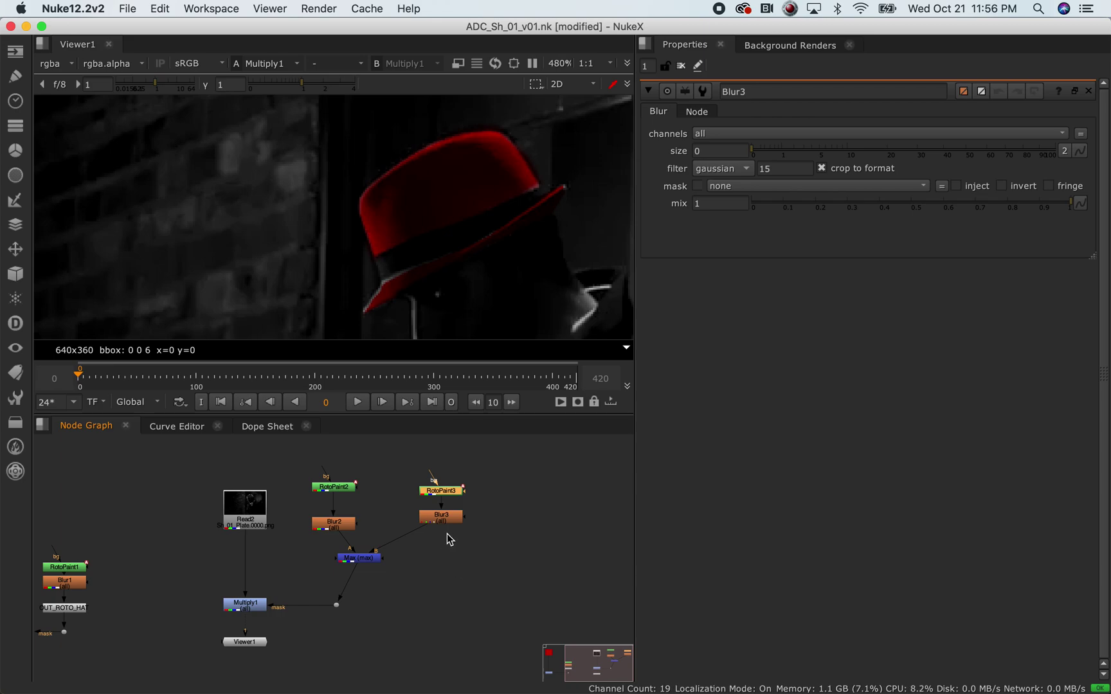
pyautogui.moveTo(337, 606); pyautogui.dragTo(359, 606)
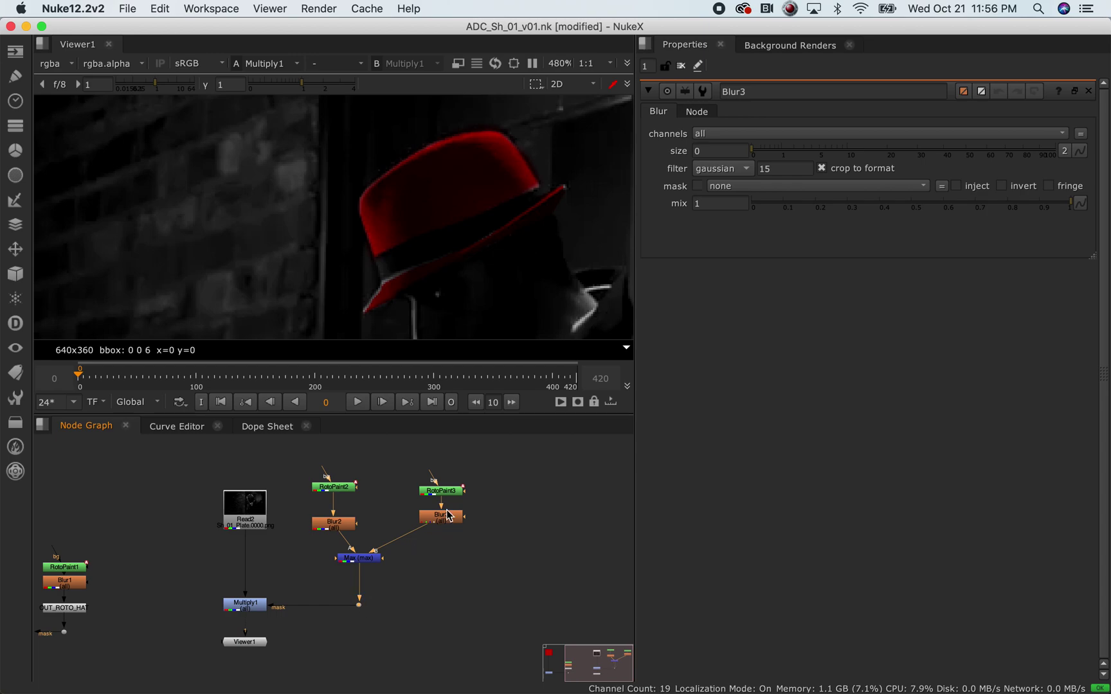
pyautogui.scroll(-3, 439, 275)
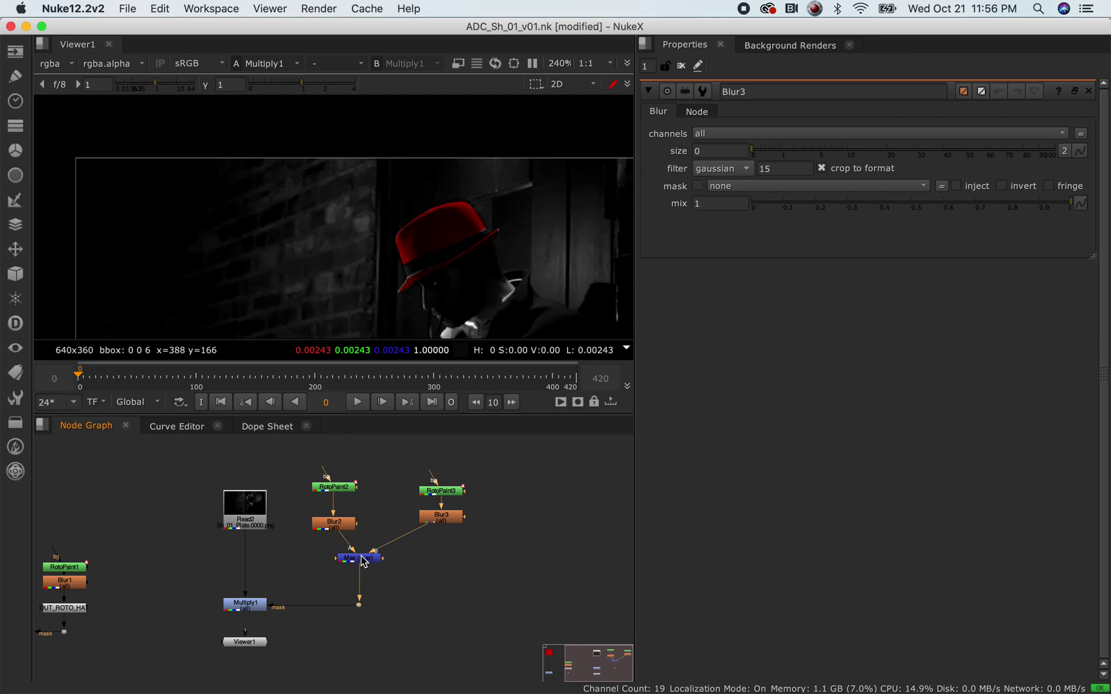
pyautogui.moveTo(256, 646)
pyautogui.mouseDown()
pyautogui.moveTo(244, 677)
pyautogui.moveTo(236, 651)
pyautogui.mouseUp()
pyautogui.click(253, 547)
pyautogui.moveTo(255, 550); pyautogui.dragTo(265, 587)
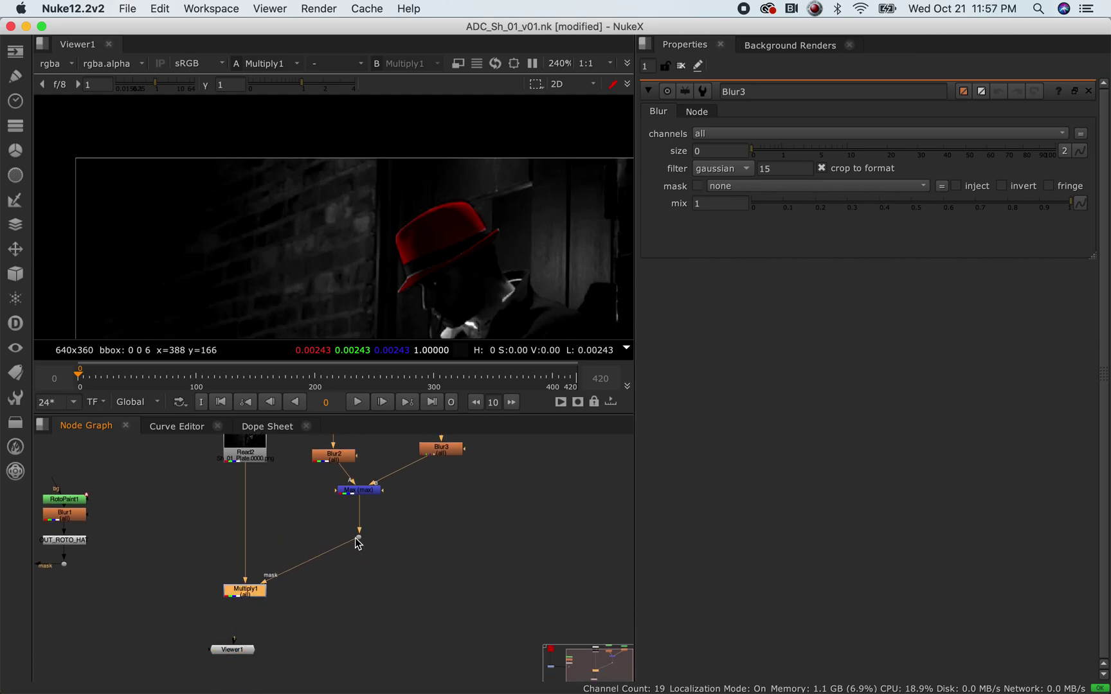
pyautogui.moveTo(360, 538); pyautogui.dragTo(364, 595)
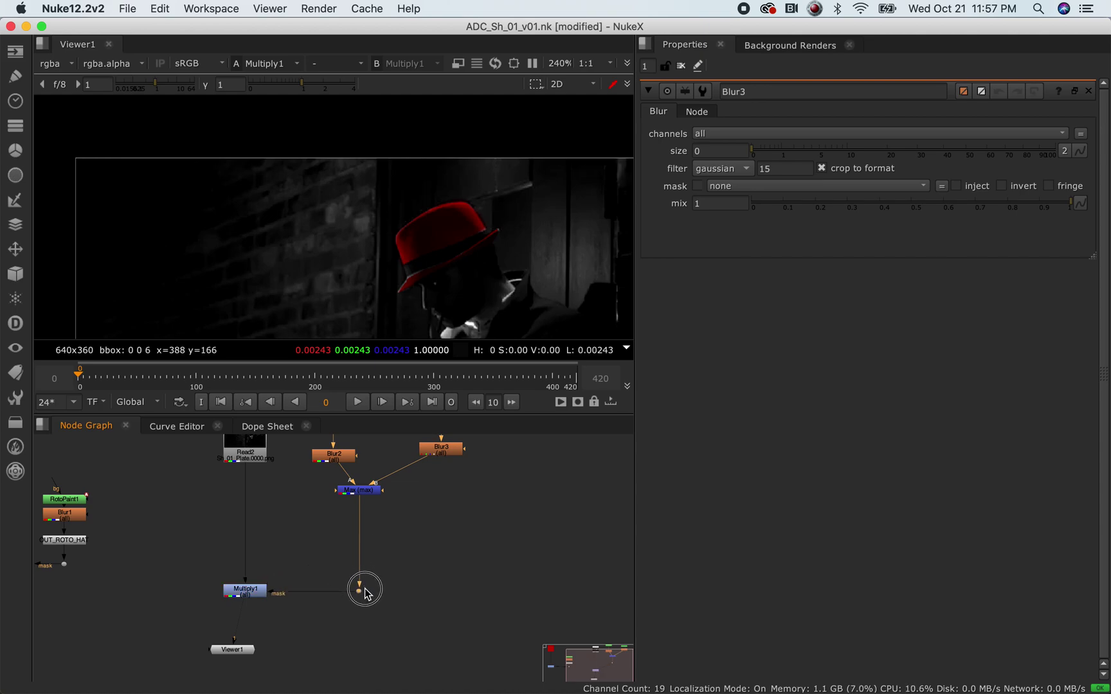
pyautogui.moveTo(377, 495)
pyautogui.mouseDown()
pyautogui.moveTo(383, 526)
pyautogui.moveTo(382, 511)
pyautogui.mouseUp()
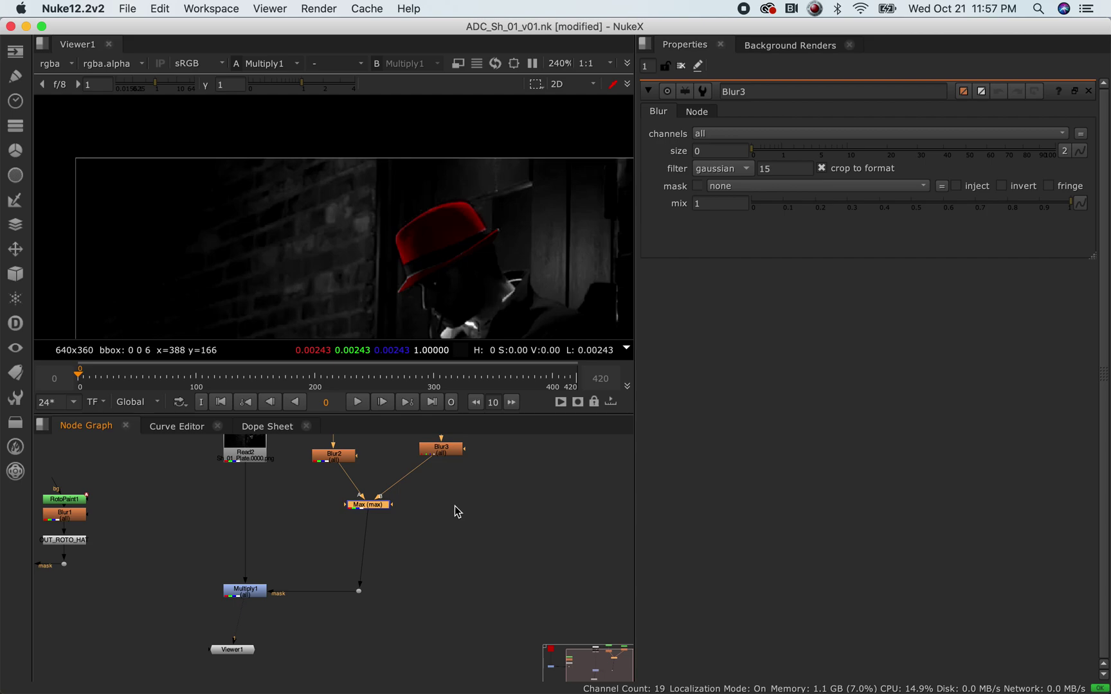
# - Try to add a NoOp node with both RotoPaint nodes, both blurs and Max selected
pyautogui.scroll(-3, 456, 506)
pyautogui.moveTo(457, 508); pyautogui.dragTo(422, 555, button='middle')
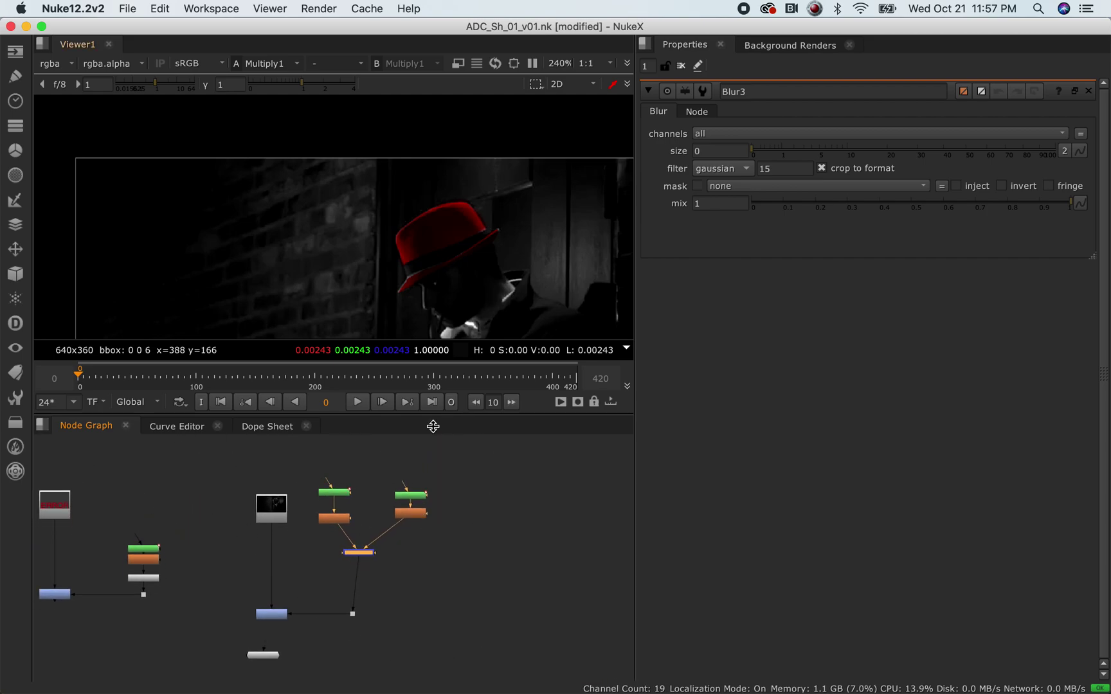
pyautogui.moveTo(471, 465); pyautogui.dragTo(296, 597)
pyautogui.scroll(3, 359, 561)
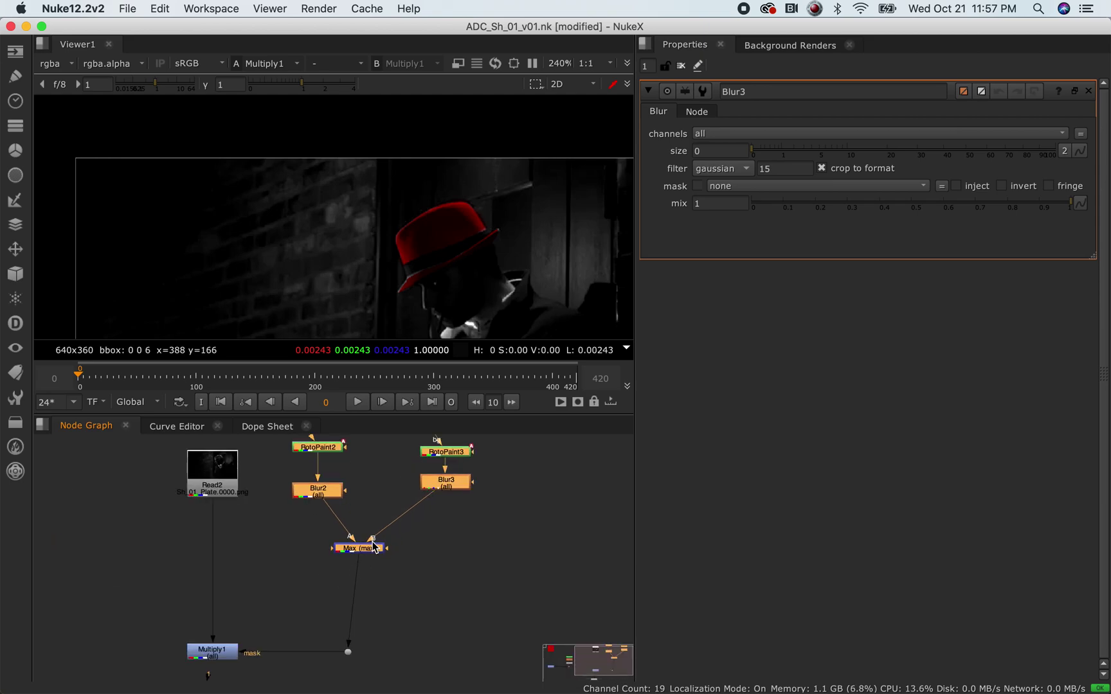
pyautogui.press('Tab')
pyautogui.write('noop')
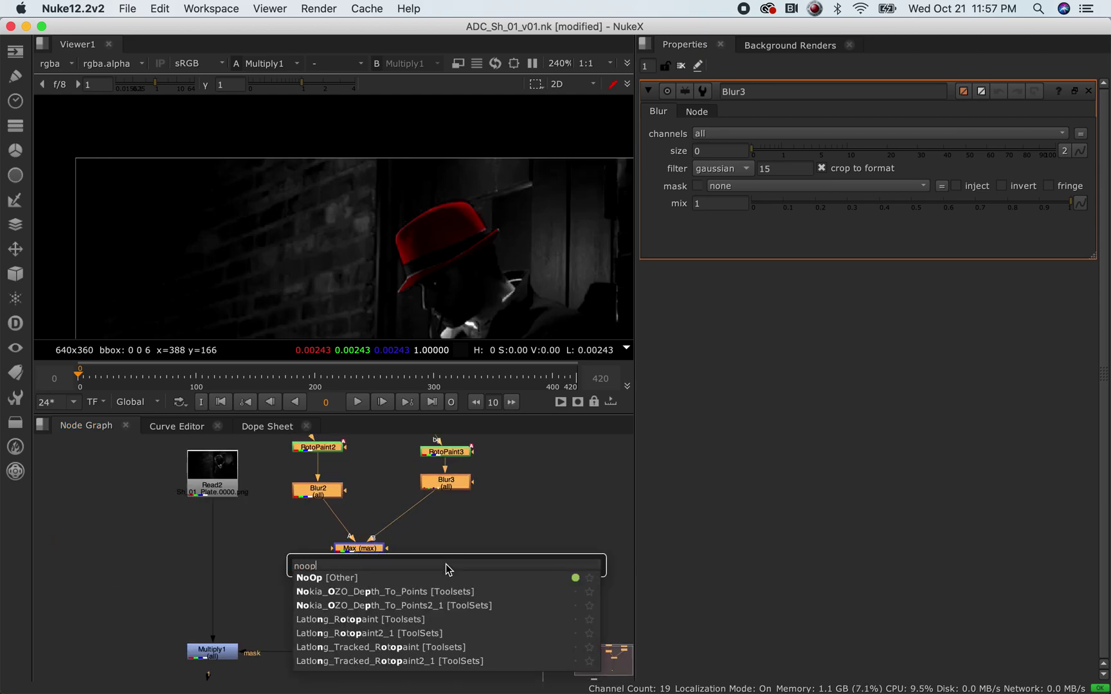
pyautogui.press('Down')
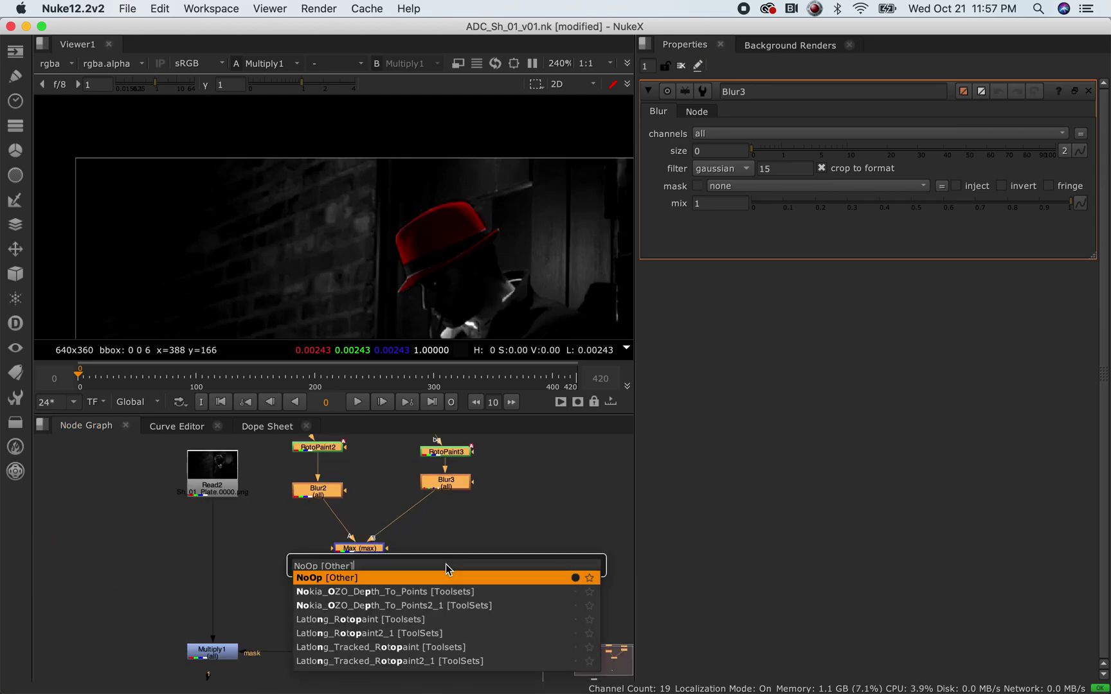
pyautogui.press('Return')
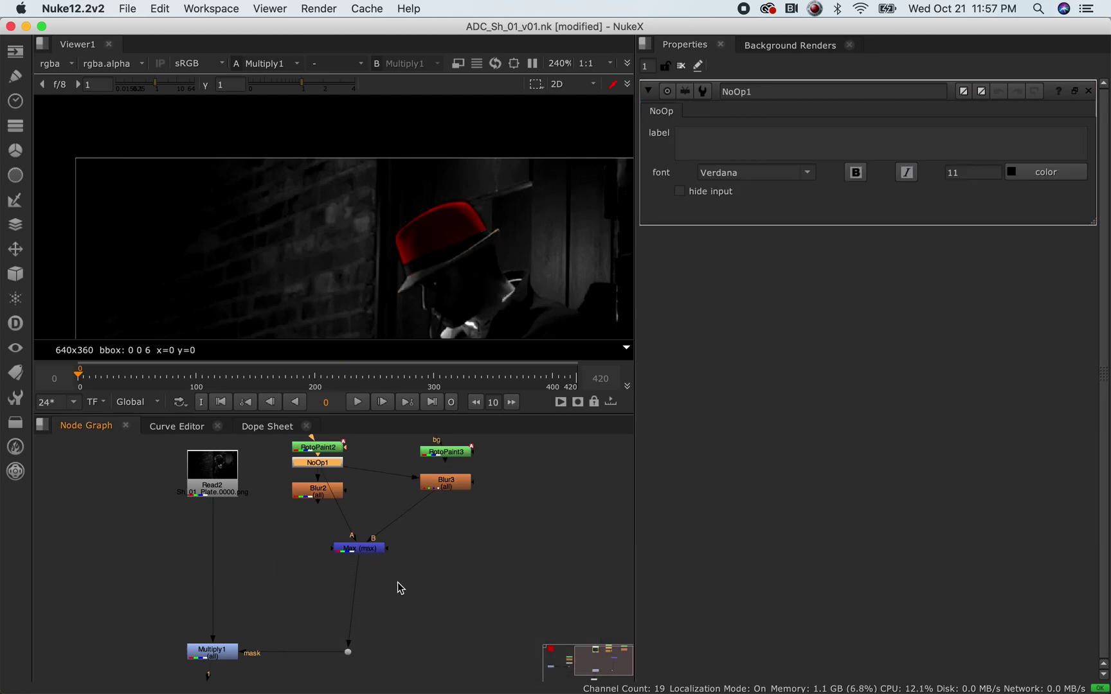
# - Undo the NoOp insertion in the hat matte branch
pyautogui.click(367, 548)
pyautogui.scroll(-2, 434, 610)
pyautogui.scroll(2, 432, 609)
pyautogui.press('super+z')
pyautogui.press('super+z')
pyautogui.press('super+z')
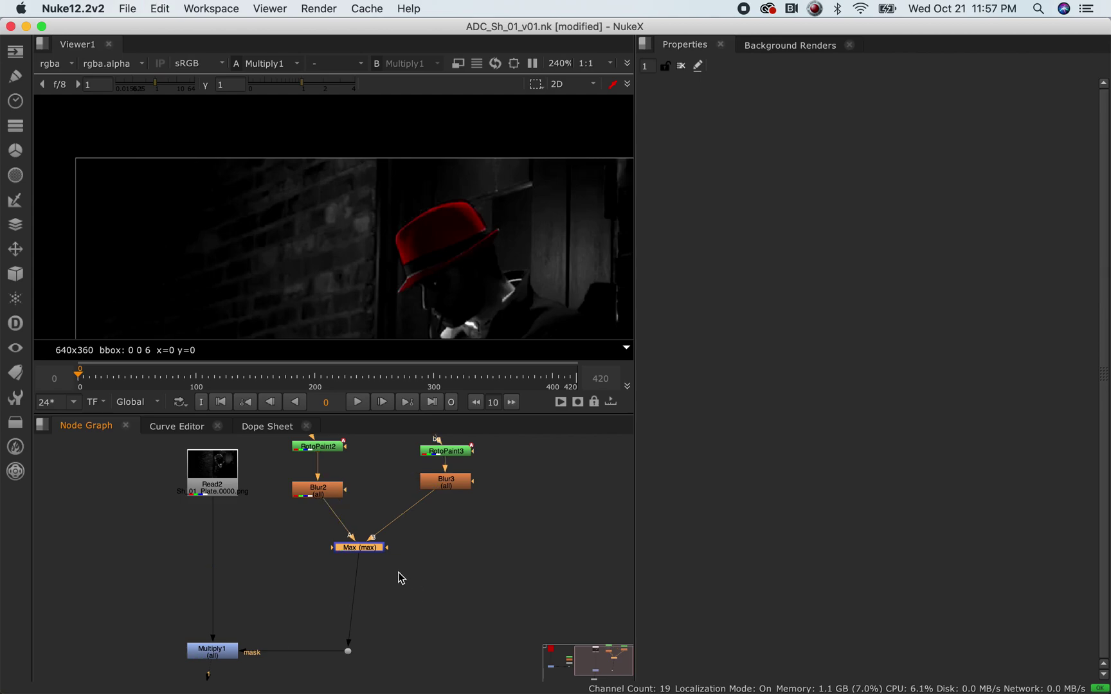
# - Add a NoOp node after Max and move it down between Max and the mask dot
pyautogui.press('Tab')
pyautogui.write('noop')
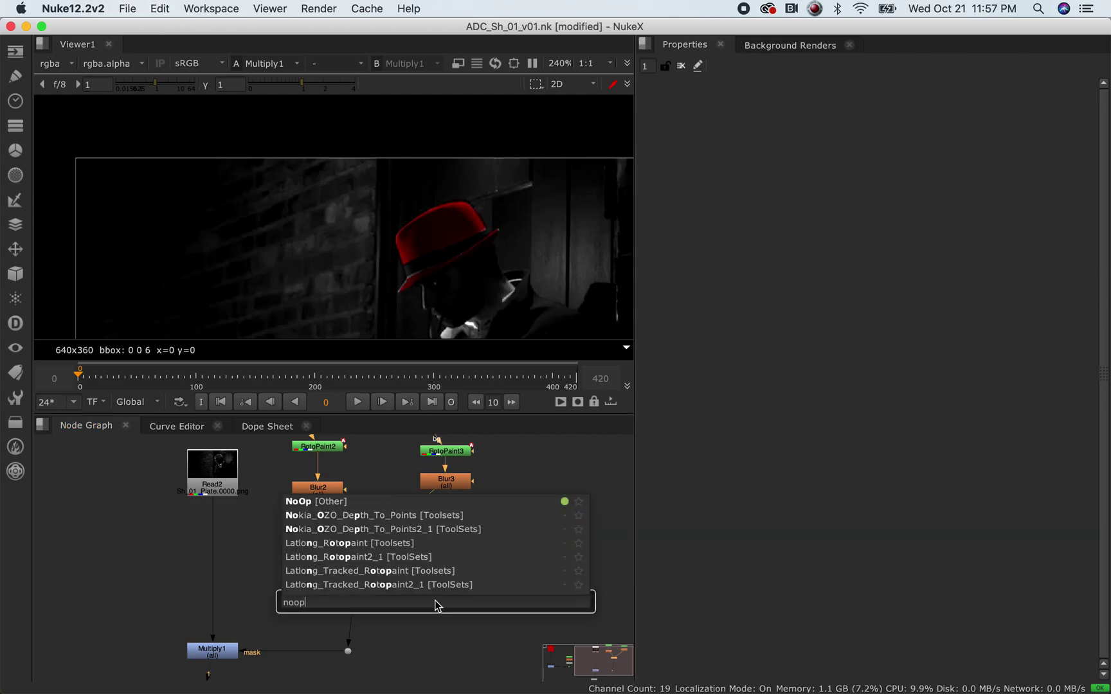
pyautogui.press('Return')
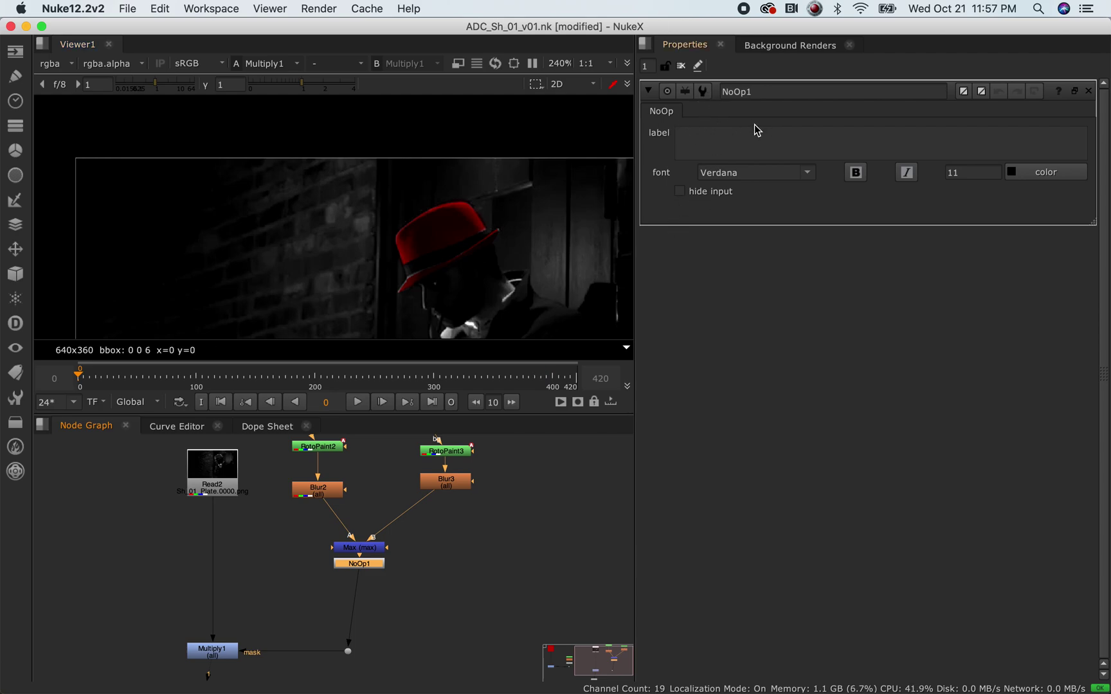
pyautogui.moveTo(367, 567); pyautogui.dragTo(359, 598)
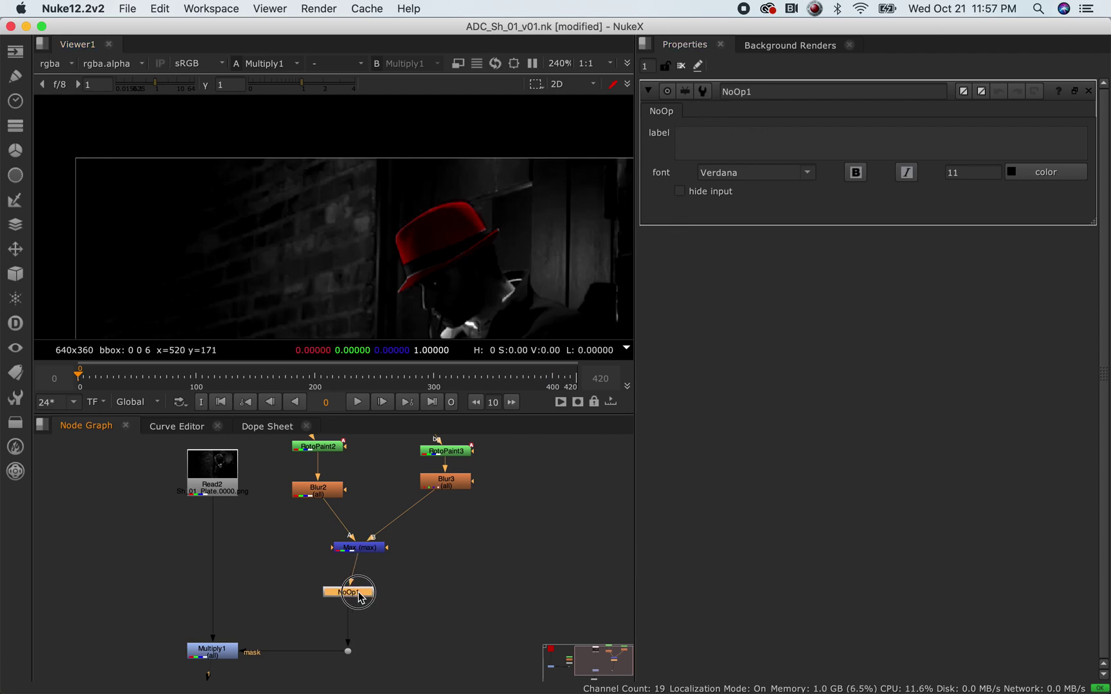
# - Rename the NoOp node below Max to OUT_HAT_ROTO
pyautogui.moveTo(781, 91); pyautogui.dragTo(702, 92)
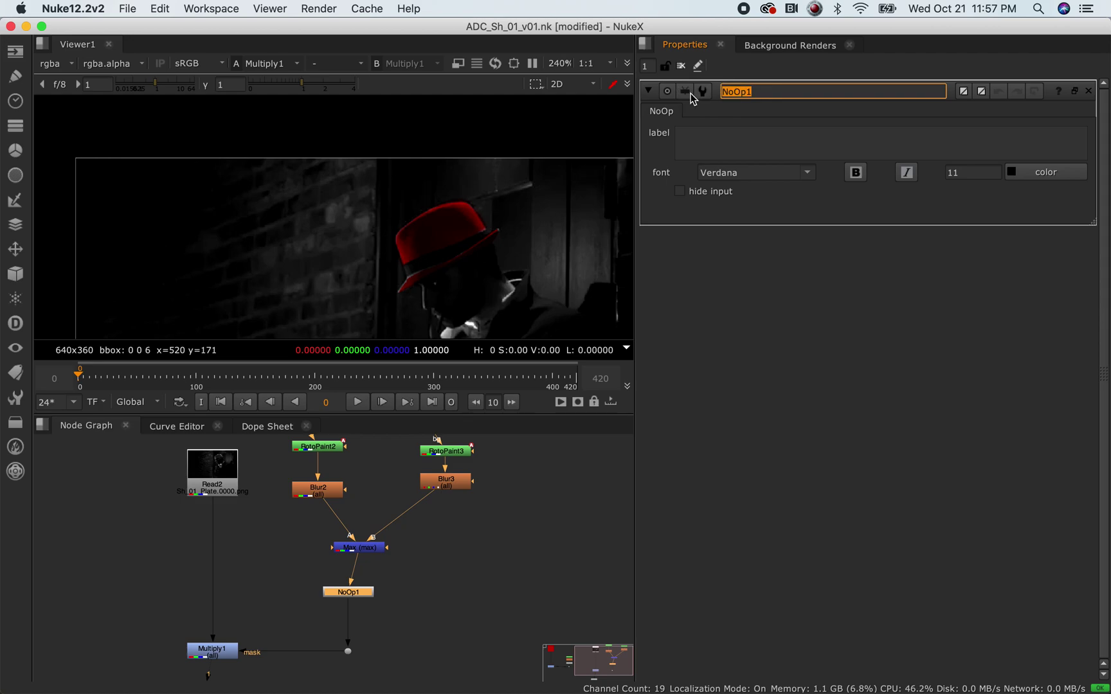
pyautogui.write('OUT_')
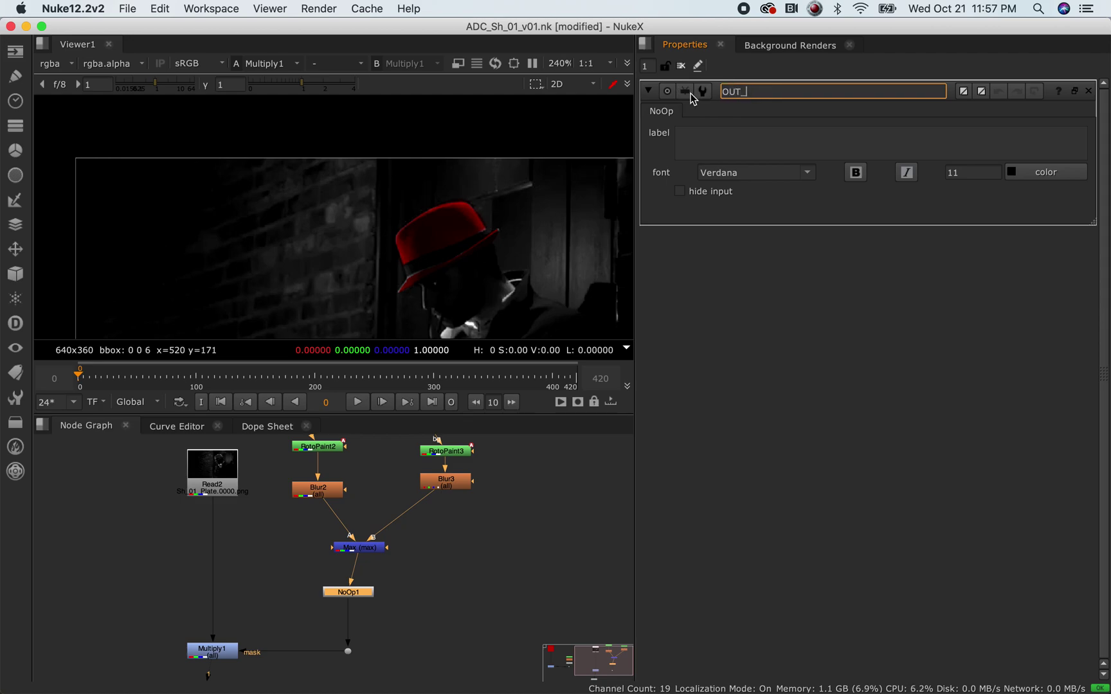
pyautogui.write('HAT_ROTO')
pyautogui.click(468, 590)
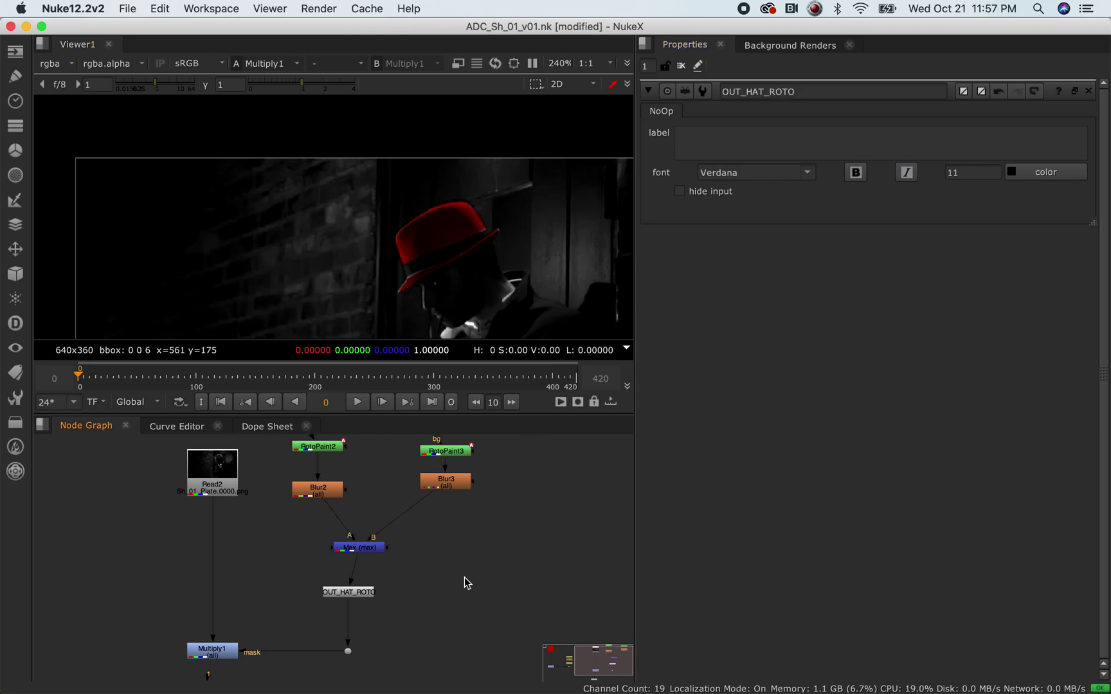
# - Align OUT_HAT_ROTO directly beneath Max and nudge the mask dot towards its column
pyautogui.click(367, 593)
pyautogui.scroll(-3, 360, 593)
pyautogui.moveTo(236, 468); pyautogui.dragTo(445, 666)
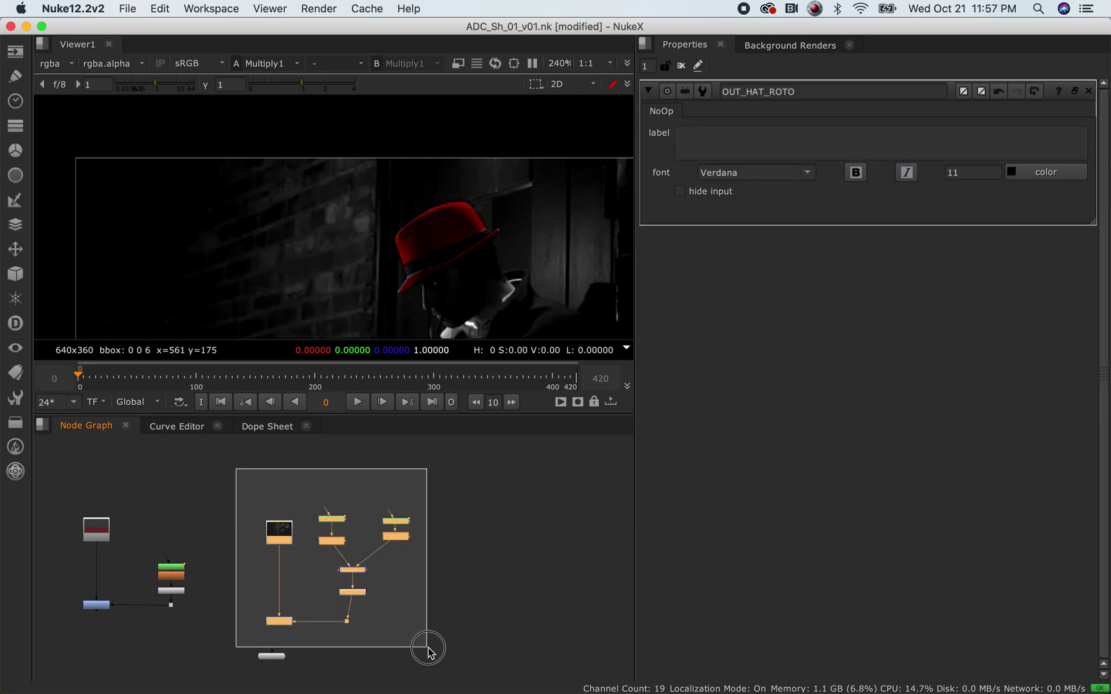
pyautogui.click(402, 569)
pyautogui.scroll(3, 396, 585)
pyautogui.click(326, 603)
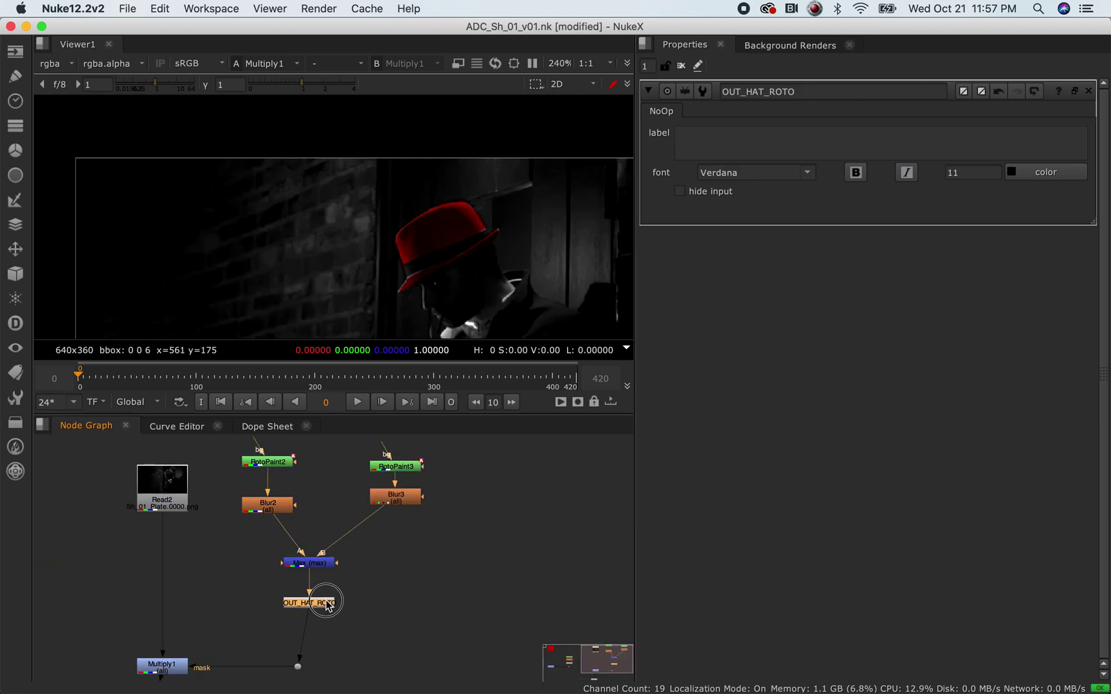
pyautogui.moveTo(298, 667); pyautogui.dragTo(302, 666)
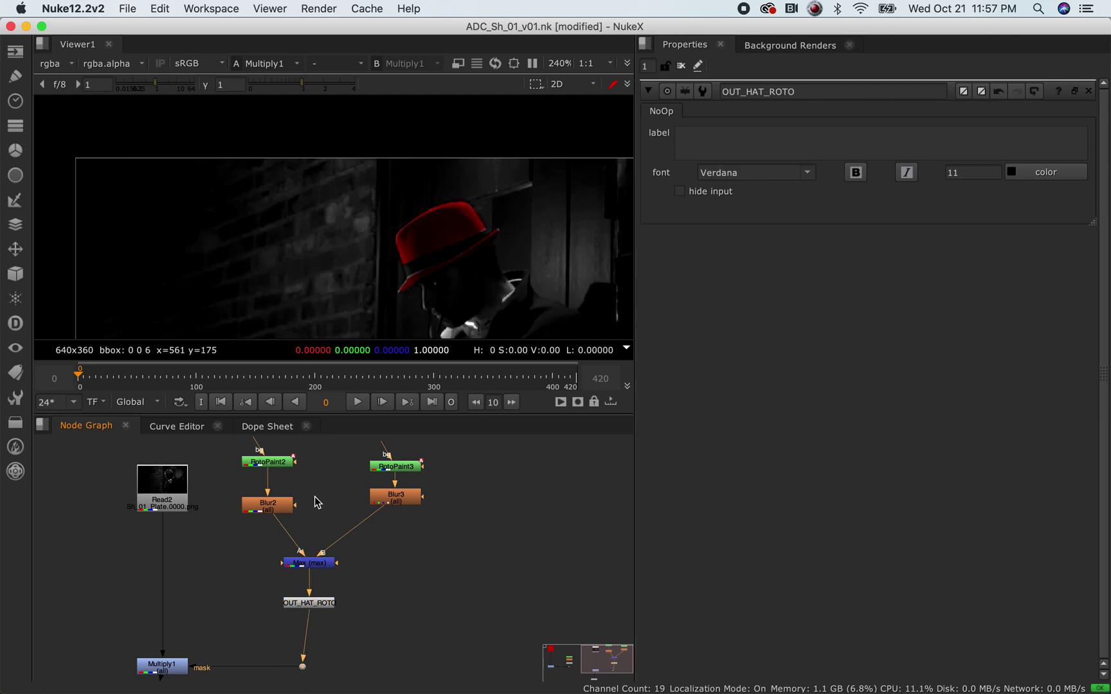
# - Trace the matte branch from the RotoPaint nodes to Multiply1's mask and nudge OUT_HAT_ROTO slightly lower
pyautogui.moveTo(370, 589); pyautogui.dragTo(264, 646)
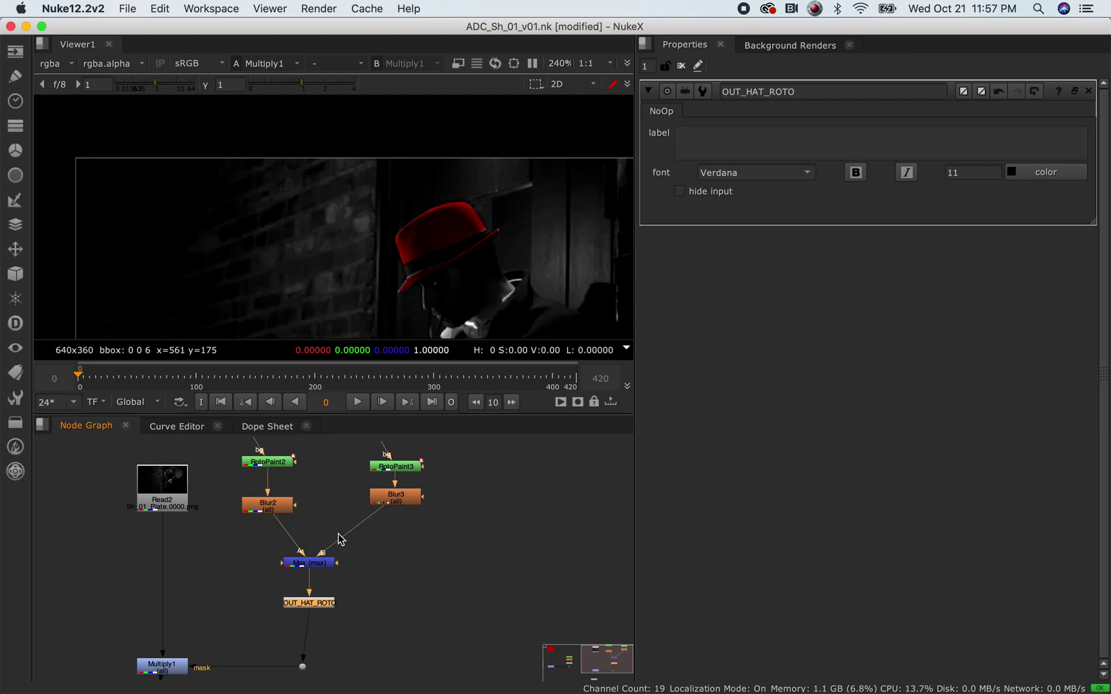
pyautogui.moveTo(478, 438); pyautogui.dragTo(230, 578)
pyautogui.click(309, 603)
pyautogui.scroll(3, 268, 615)
pyautogui.scroll(-3, 235, 620)
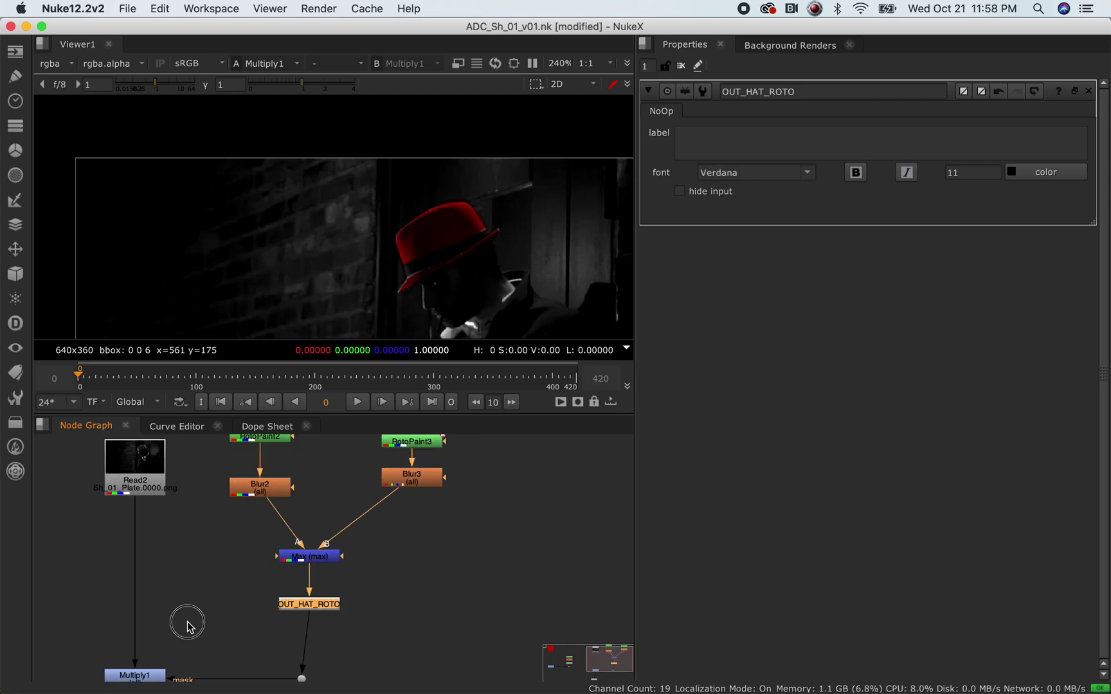
pyautogui.moveTo(183, 625); pyautogui.dragTo(278, 573, button='middle')
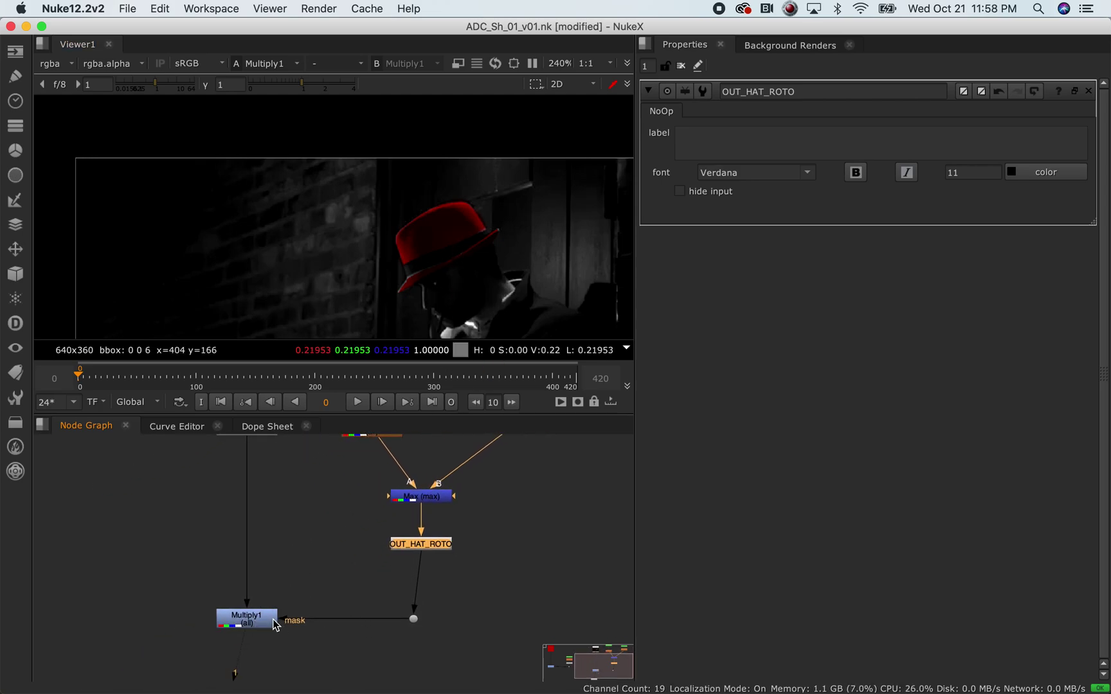
pyautogui.scroll(-3, 278, 618)
pyautogui.moveTo(286, 629); pyautogui.dragTo(263, 592, button='middle')
pyautogui.scroll(4, 326, 553)
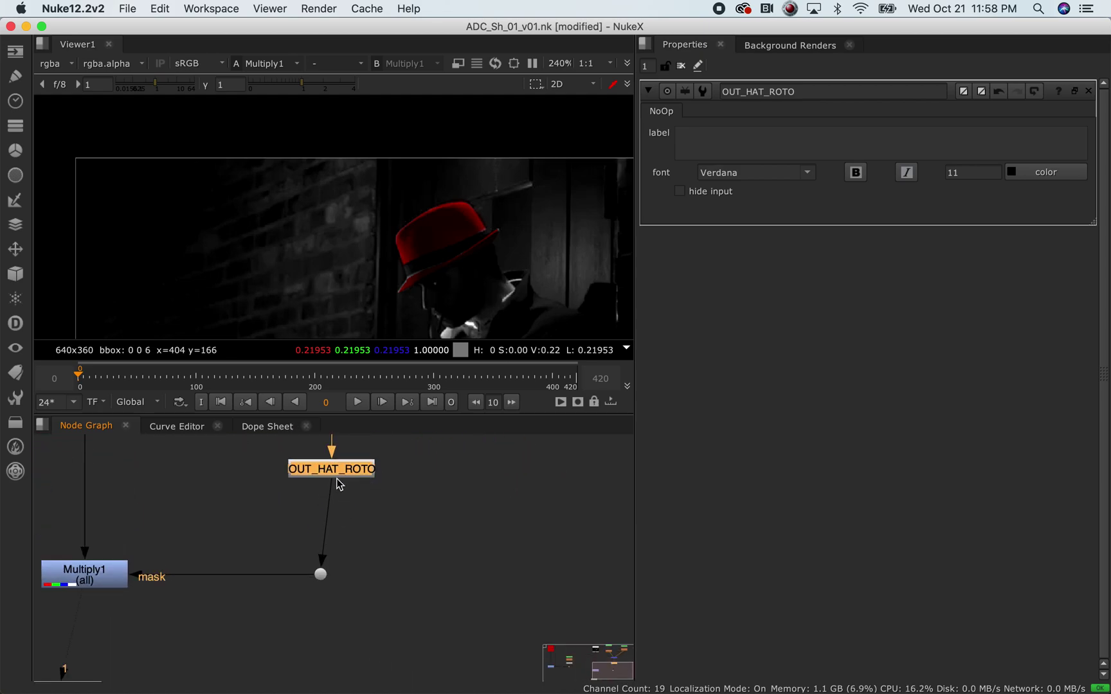
pyautogui.moveTo(350, 482)
pyautogui.mouseDown()
pyautogui.moveTo(320, 483)
pyautogui.moveTo(353, 490)
pyautogui.mouseUp()
# - View the outputs of Max, Blur2, Blur3, RotoPaint3 and RotoPaint2 in turn to compare the hat mattes
pyautogui.moveTo(414, 483); pyautogui.dragTo(383, 678, button='middle')
pyautogui.click(328, 583)
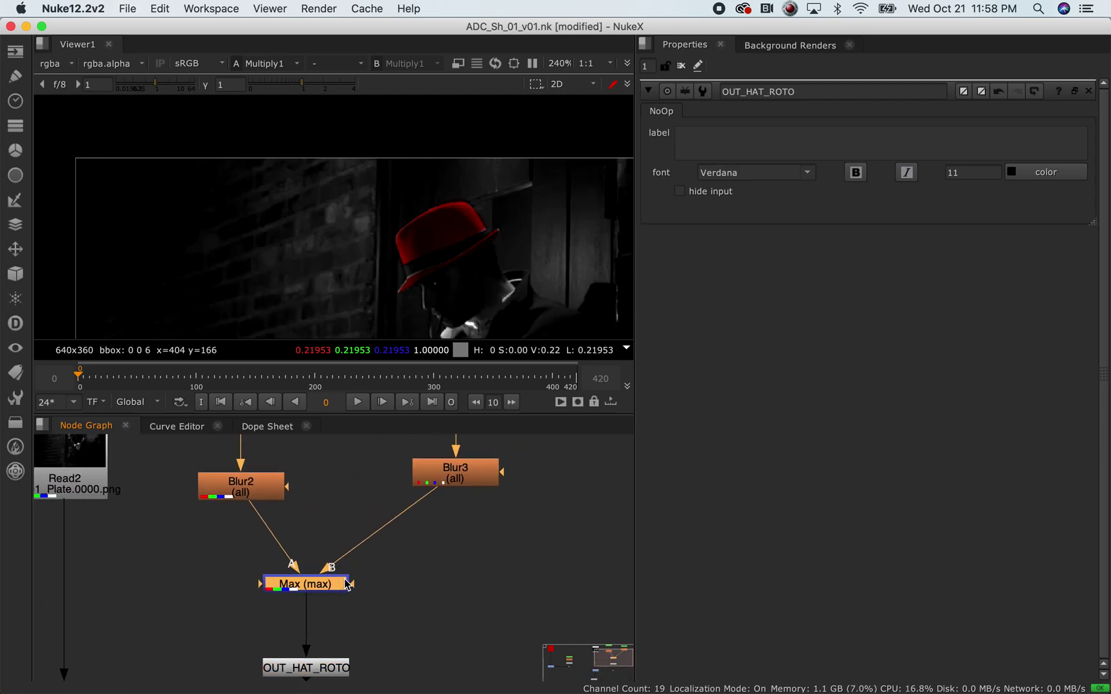
pyautogui.press('1')
pyautogui.moveTo(265, 481); pyautogui.dragTo(279, 520, button='middle')
pyautogui.click(278, 520)
pyautogui.press('1')
pyautogui.click(427, 518)
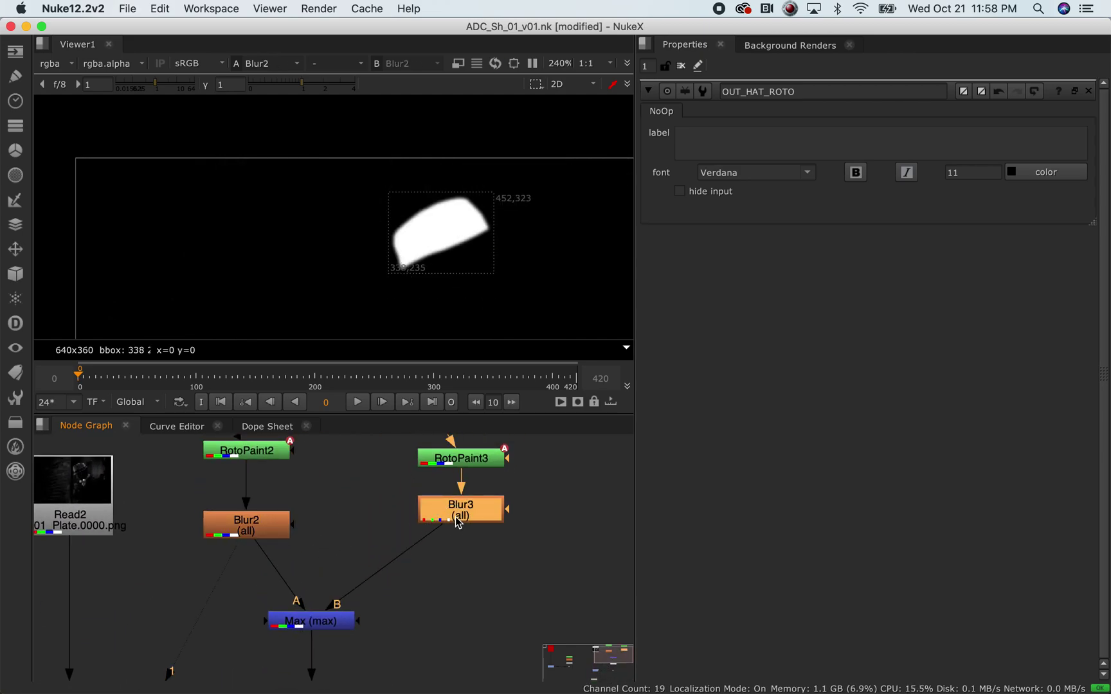
pyautogui.press('1')
pyautogui.click(443, 460)
pyautogui.press('1')
pyautogui.click(226, 464)
pyautogui.press('1')
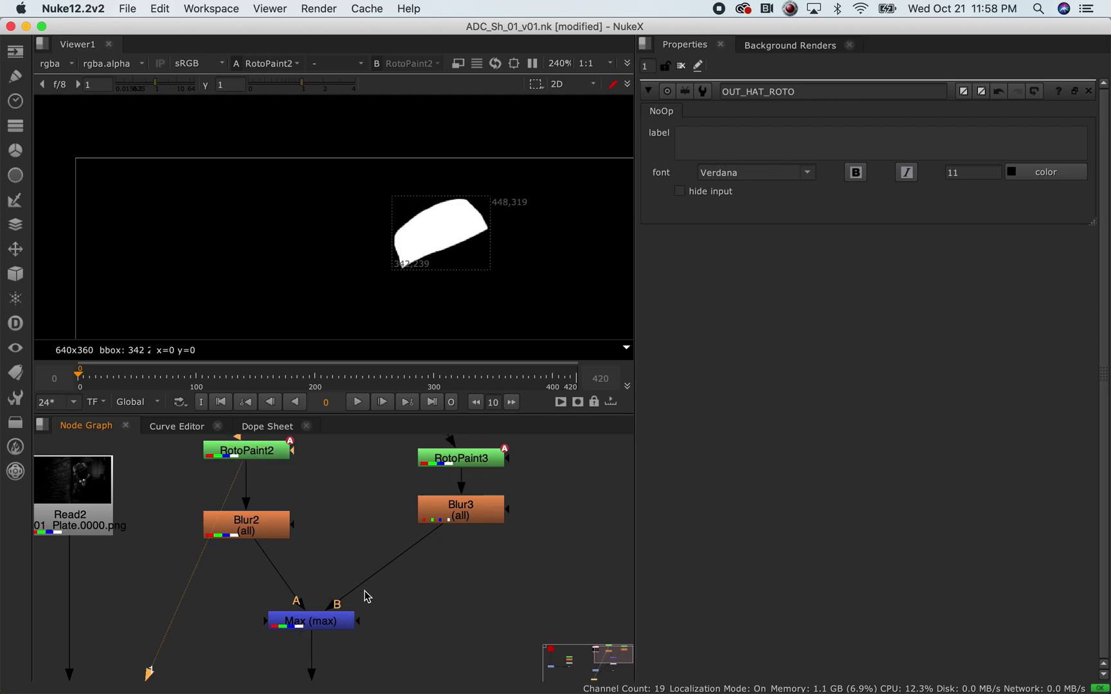
# - Move Viewer1 lower and straighten the mask dot beneath OUT_HAT_ROTO
pyautogui.moveTo(382, 591); pyautogui.dragTo(513, 503, button='middle')
pyautogui.scroll(-3, 351, 579)
pyautogui.moveTo(321, 605); pyautogui.dragTo(397, 551, button='middle')
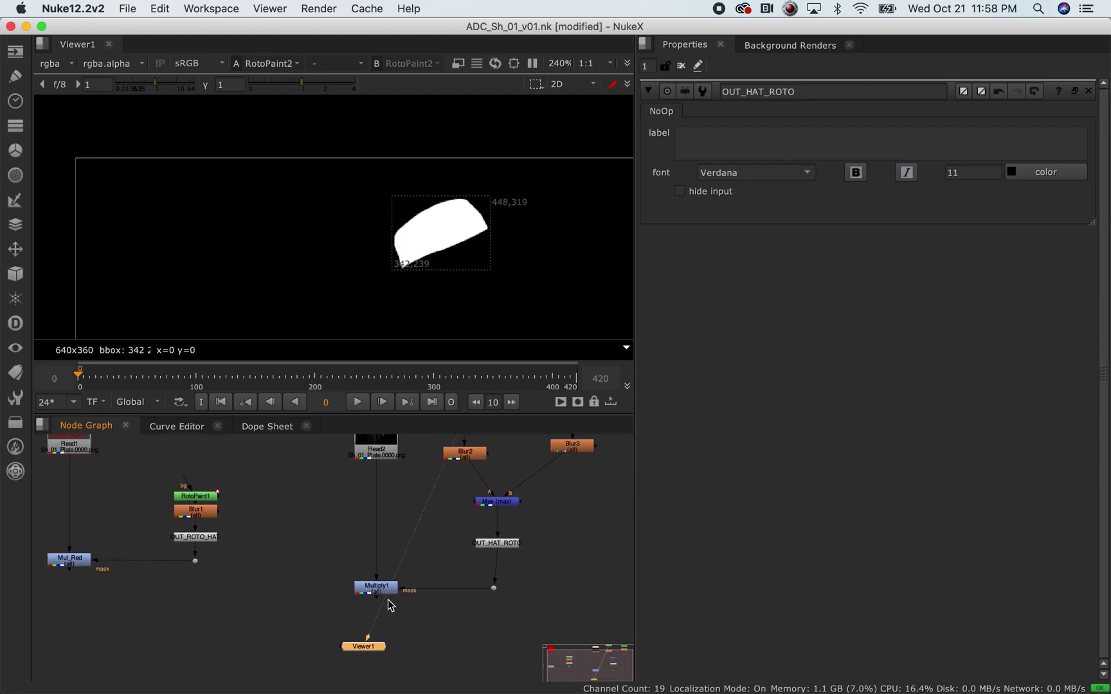
pyautogui.moveTo(367, 651); pyautogui.dragTo(426, 672)
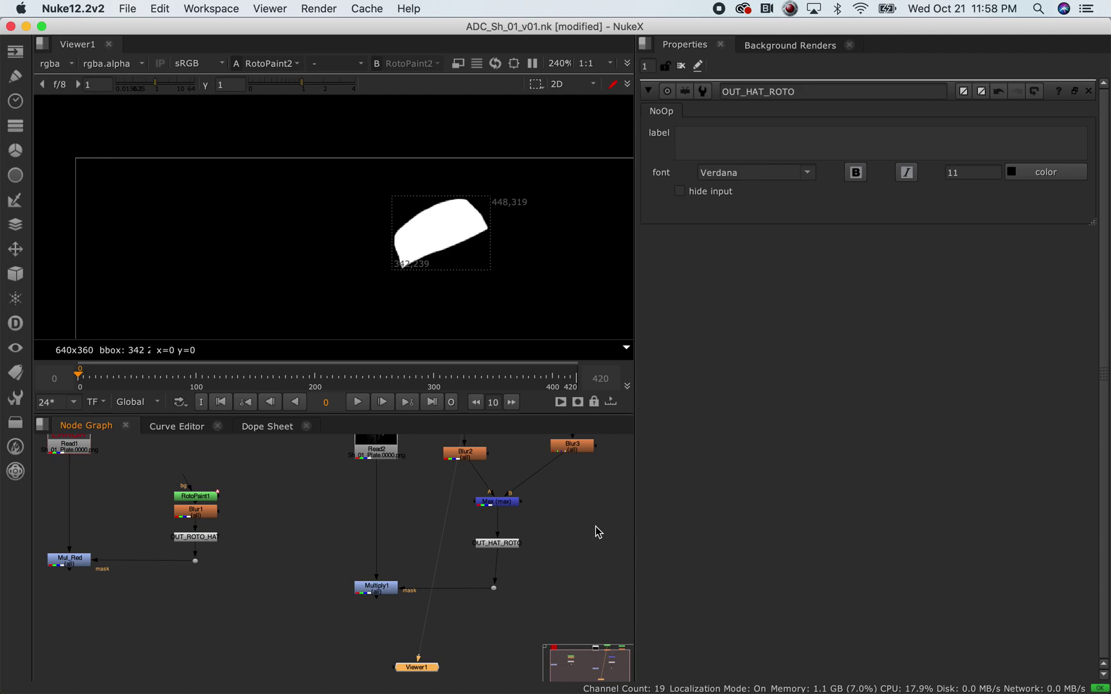
pyautogui.moveTo(495, 590); pyautogui.dragTo(500, 587)
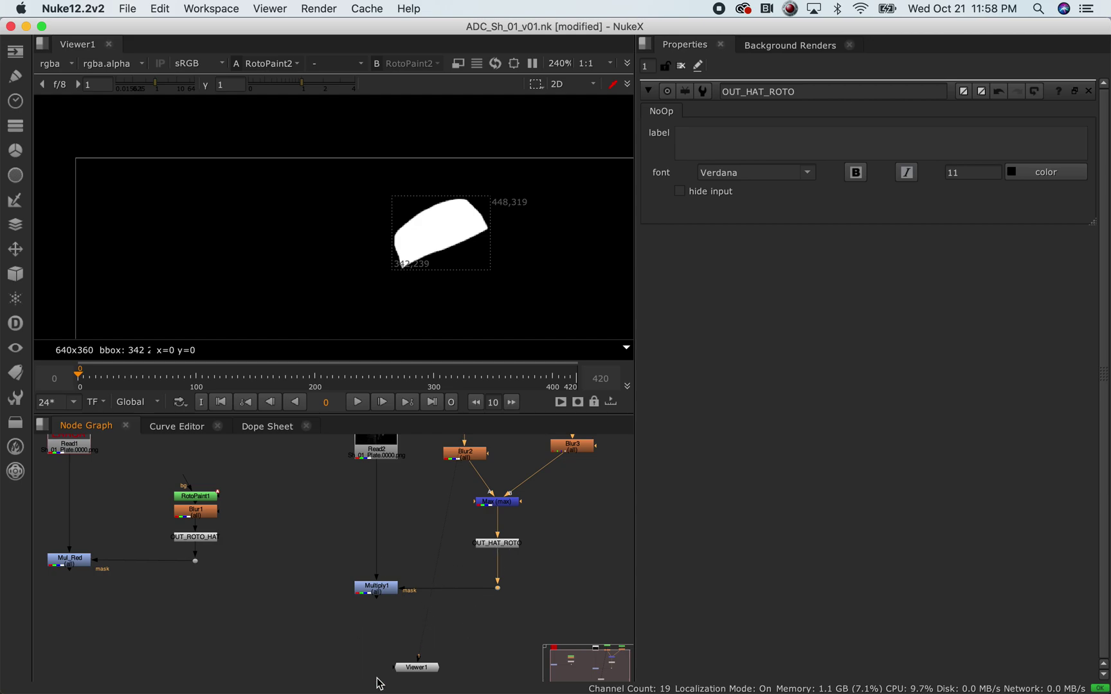
# - Show Multiply1's output in the viewer and align Viewer1 beneath Multiply1
pyautogui.press('f')
pyautogui.moveTo(273, 619); pyautogui.dragTo(256, 566, button='middle')
pyautogui.click(320, 542)
pyautogui.press('1')
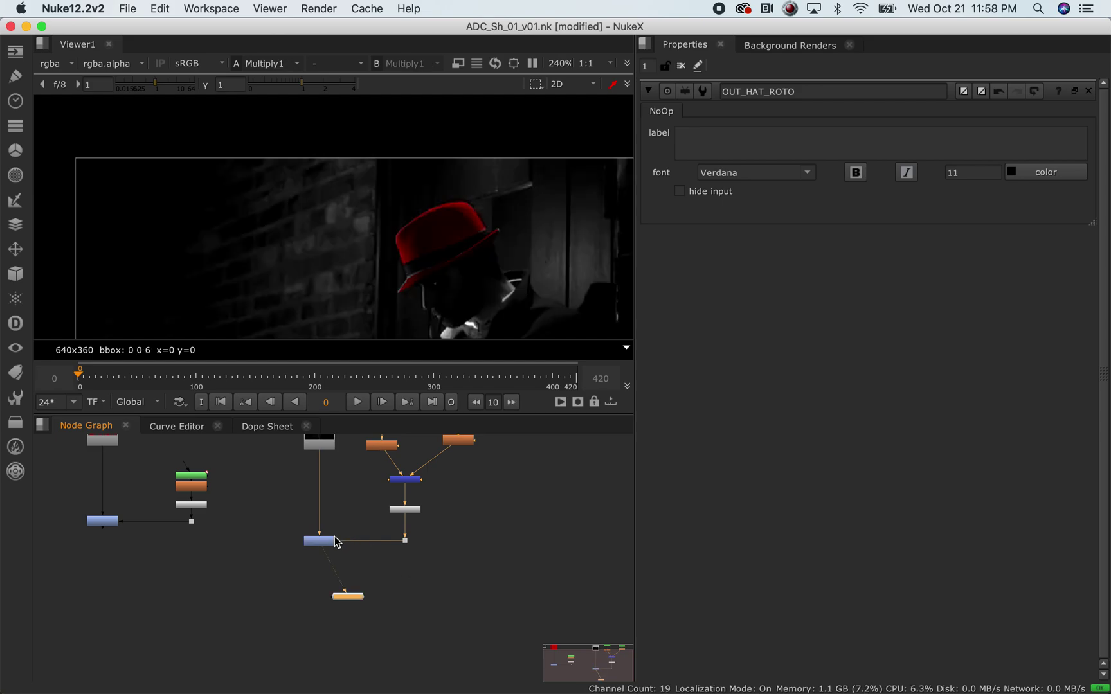
pyautogui.moveTo(358, 598); pyautogui.dragTo(336, 598)
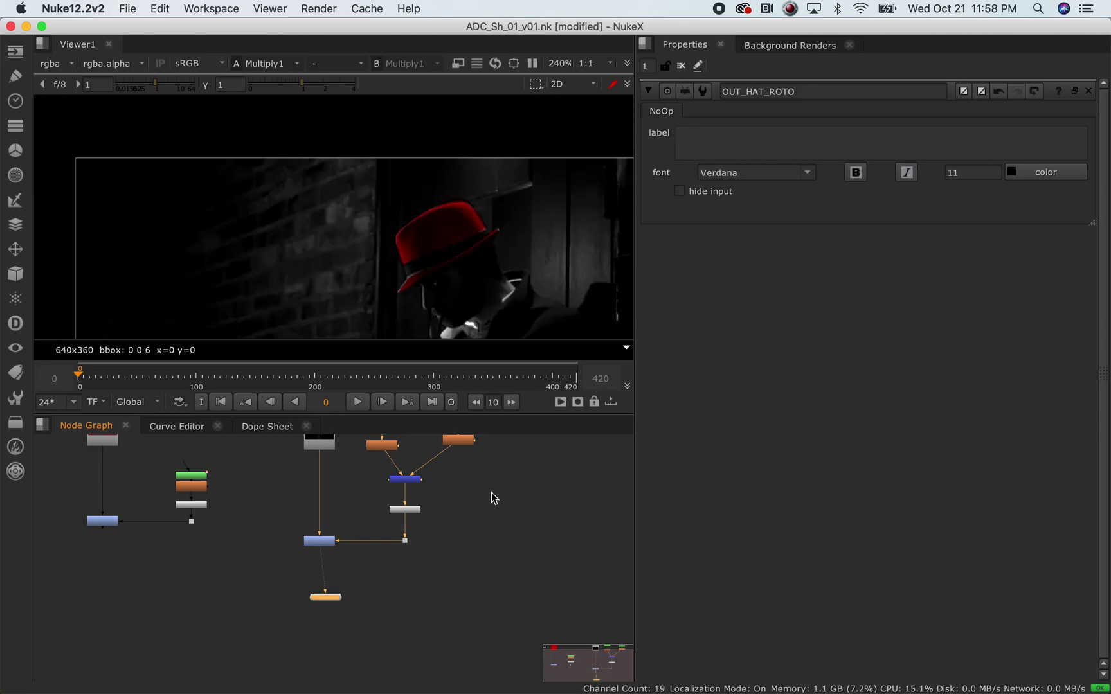
# - Open the properties of RotoPaint2 and select its Hat_top shape to inspect the crown outline
pyautogui.moveTo(494, 498); pyautogui.dragTo(438, 610, button='middle')
pyautogui.doubleClick(336, 530)
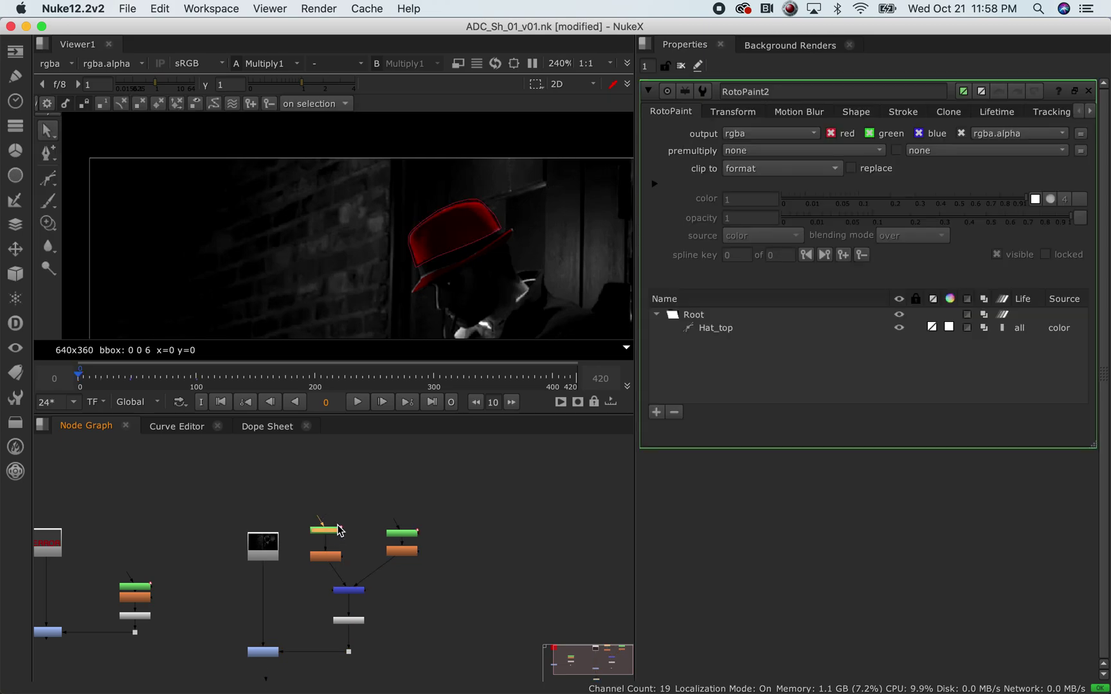
pyautogui.click(726, 329)
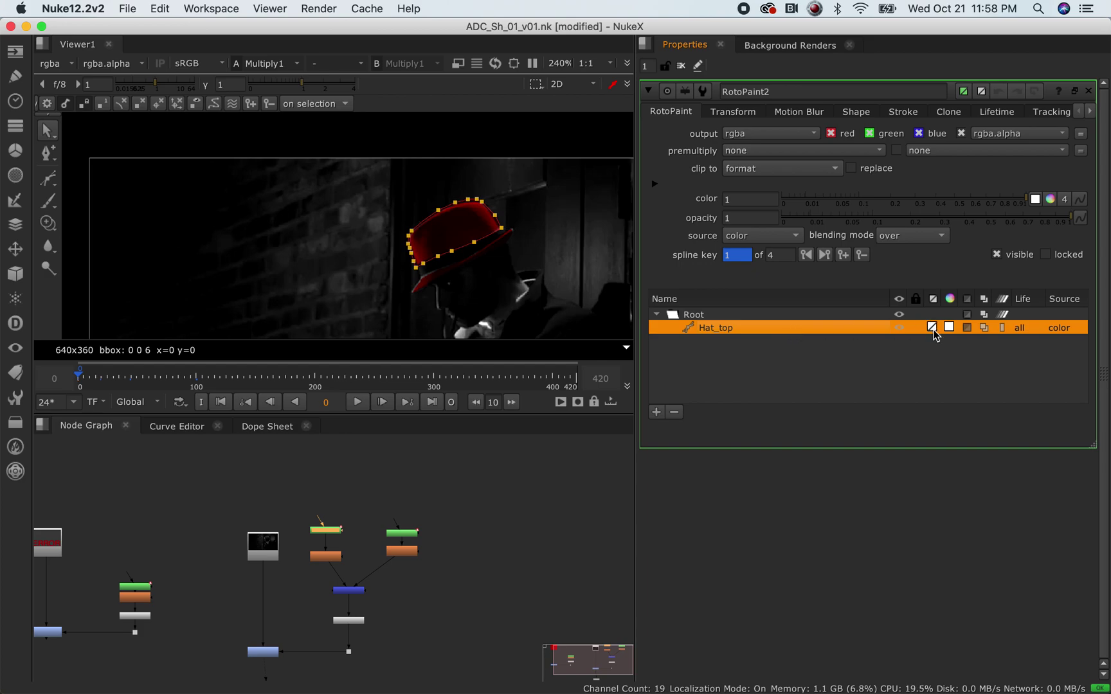
pyautogui.doubleClick(797, 331)
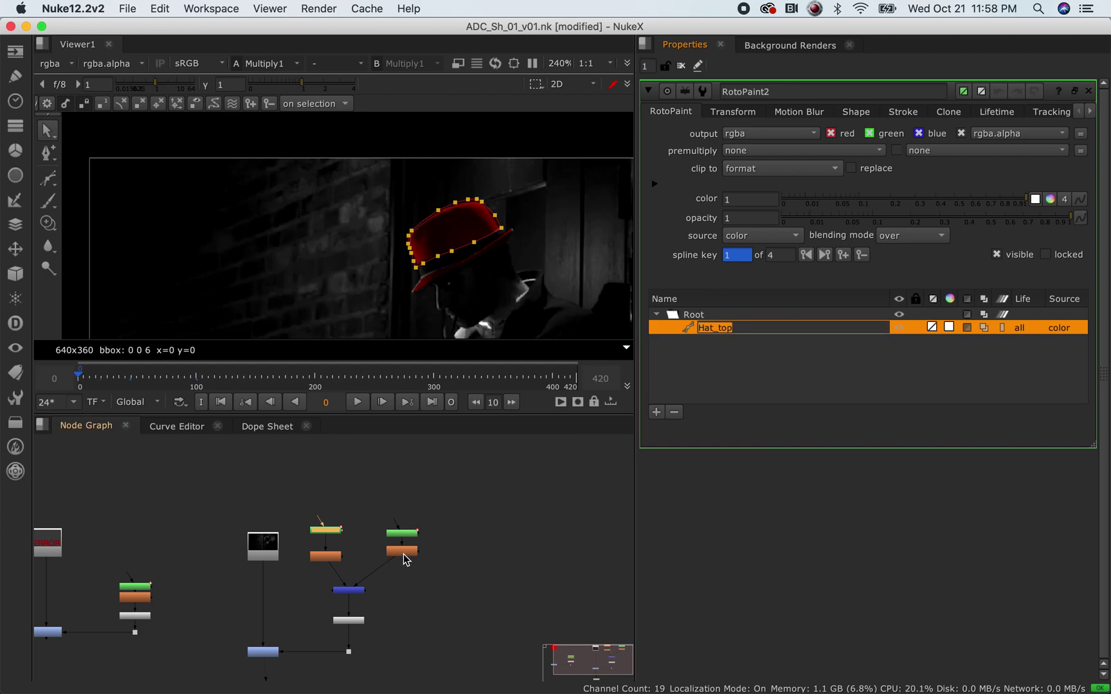
pyautogui.click(338, 533)
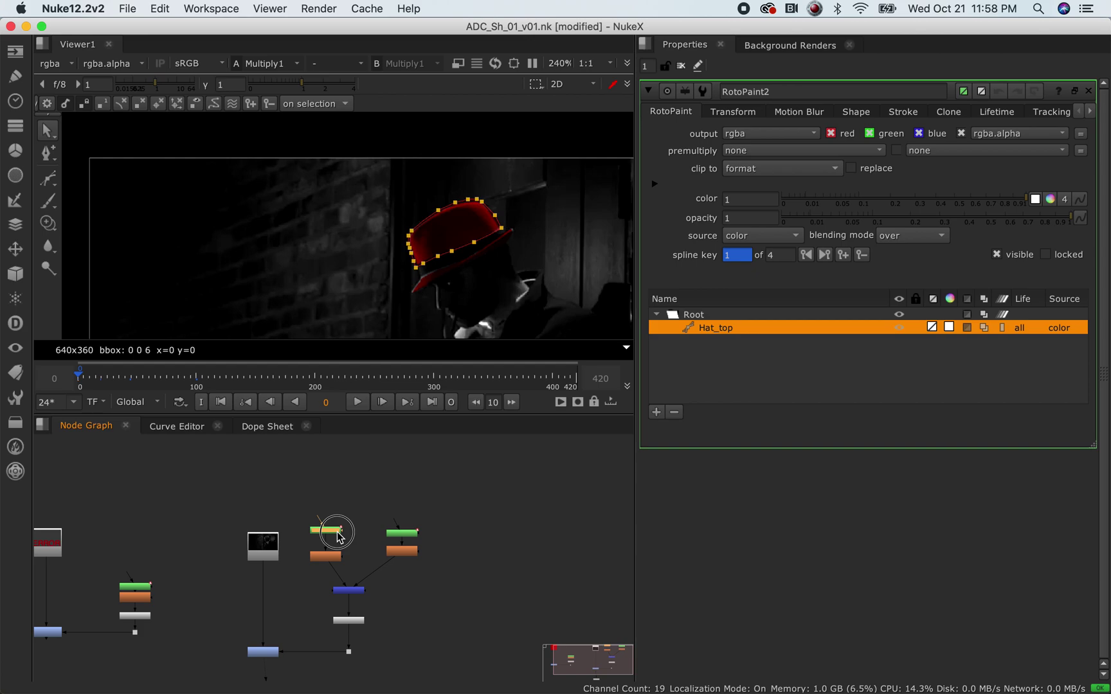
# - Draw a closed seven-point Bezier shape over the brick wall beside the man in RotoPaint2
pyautogui.click(48, 179)
pyautogui.moveTo(278, 240)
pyautogui.mouseDown()
pyautogui.moveTo(301, 255)
pyautogui.moveTo(275, 284)
pyautogui.mouseUp()
pyautogui.click(320, 268)
pyautogui.click(219, 272)
pyautogui.click(165, 210)
pyautogui.click(219, 199)
pyautogui.click(286, 214)
pyautogui.click(278, 240)
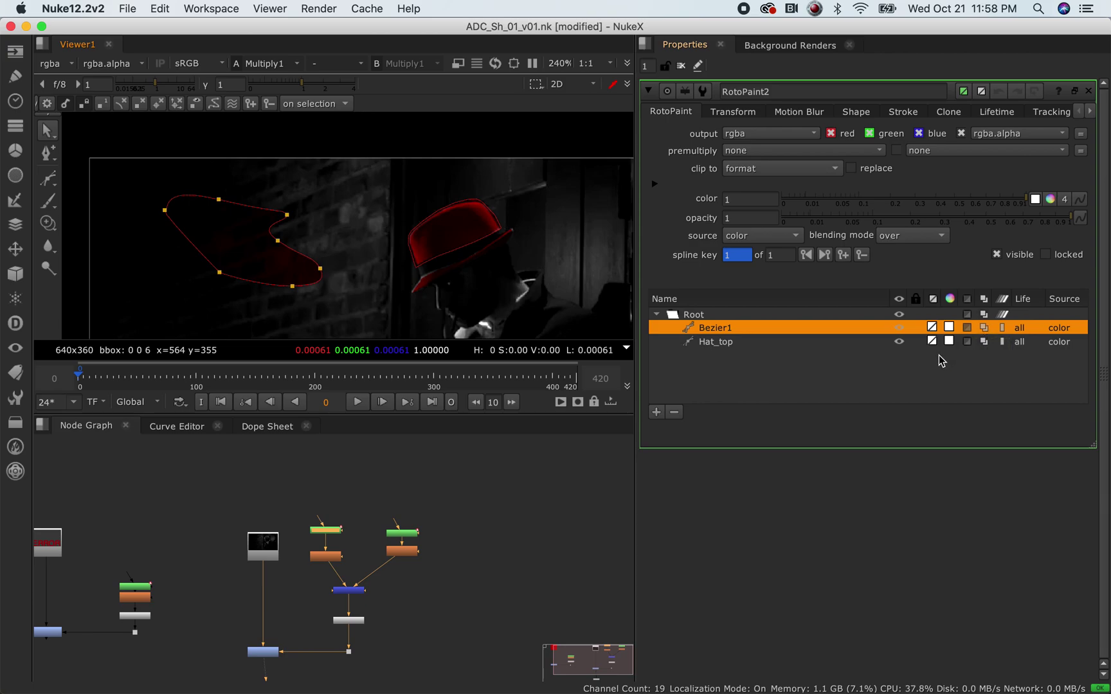
# - Review the new Bezier's Transform, Motion Blur, Shape, Stroke and Lifetime settings, returning to the general RotoPaint settings
pyautogui.click(733, 112)
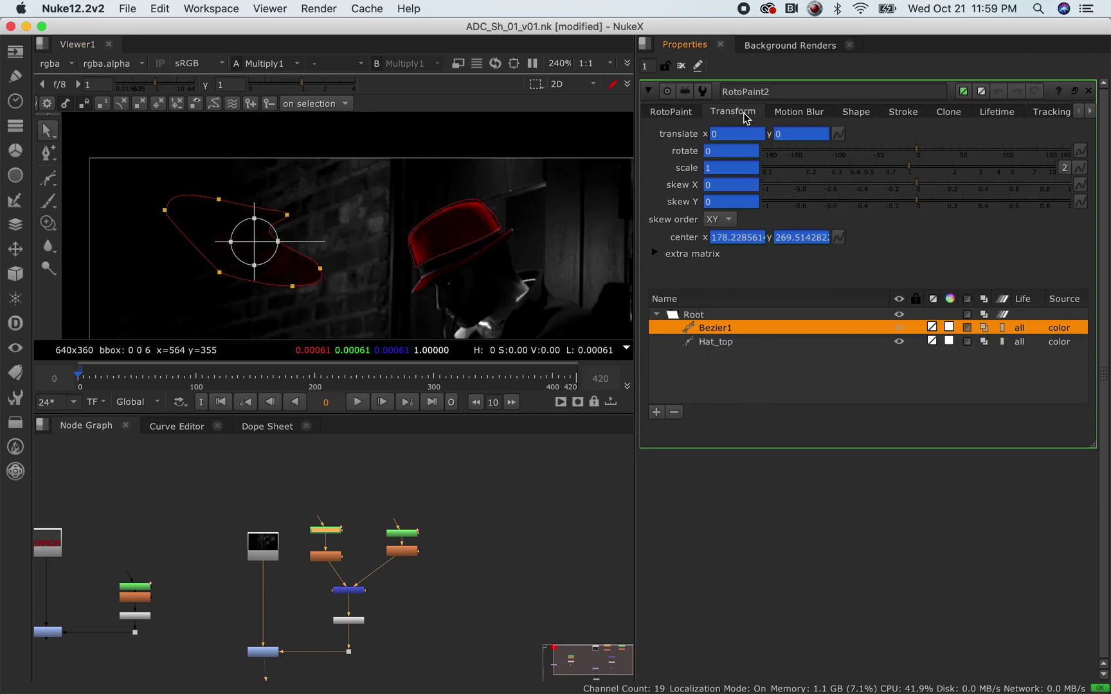
pyautogui.click(796, 113)
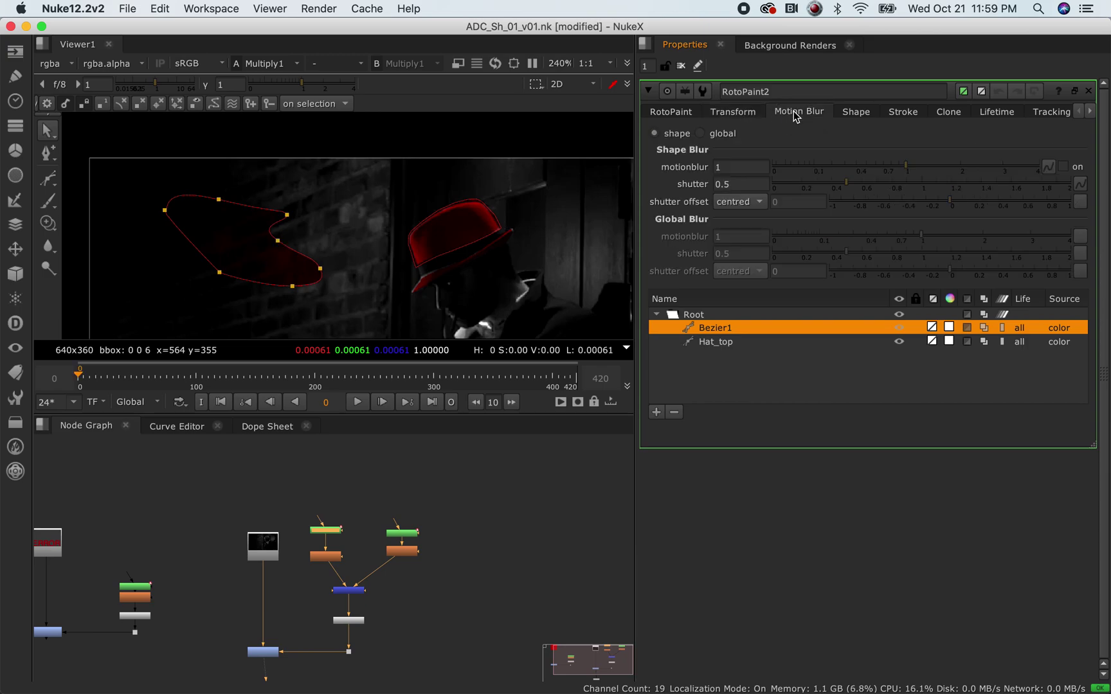
pyautogui.click(854, 113)
pyautogui.click(894, 115)
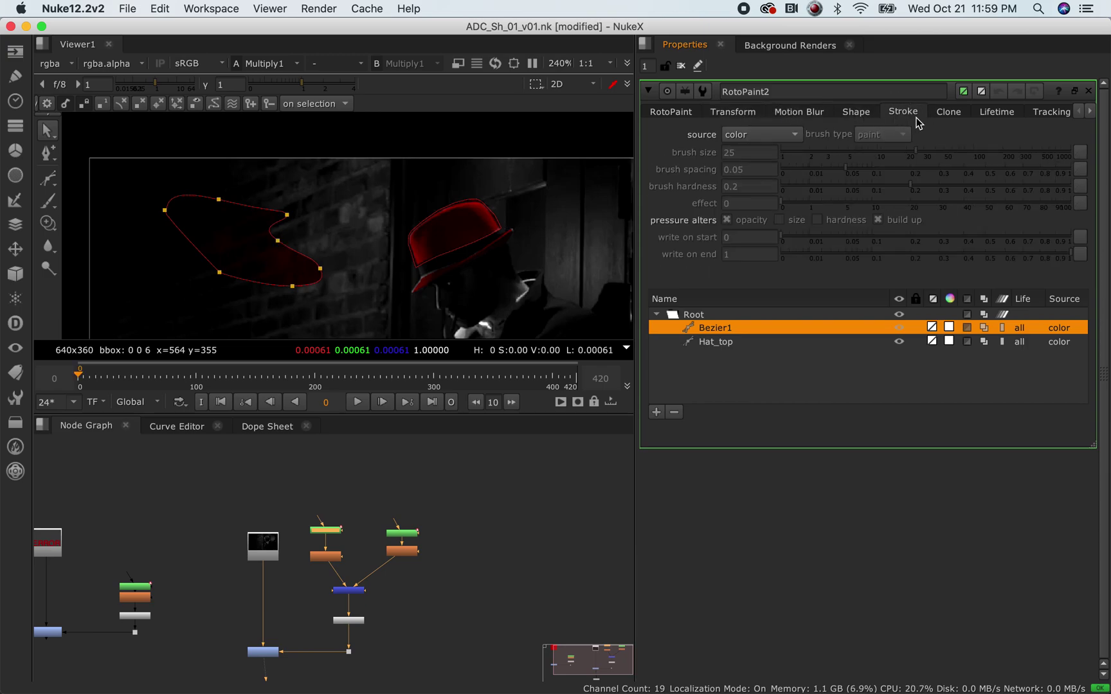
pyautogui.click(982, 116)
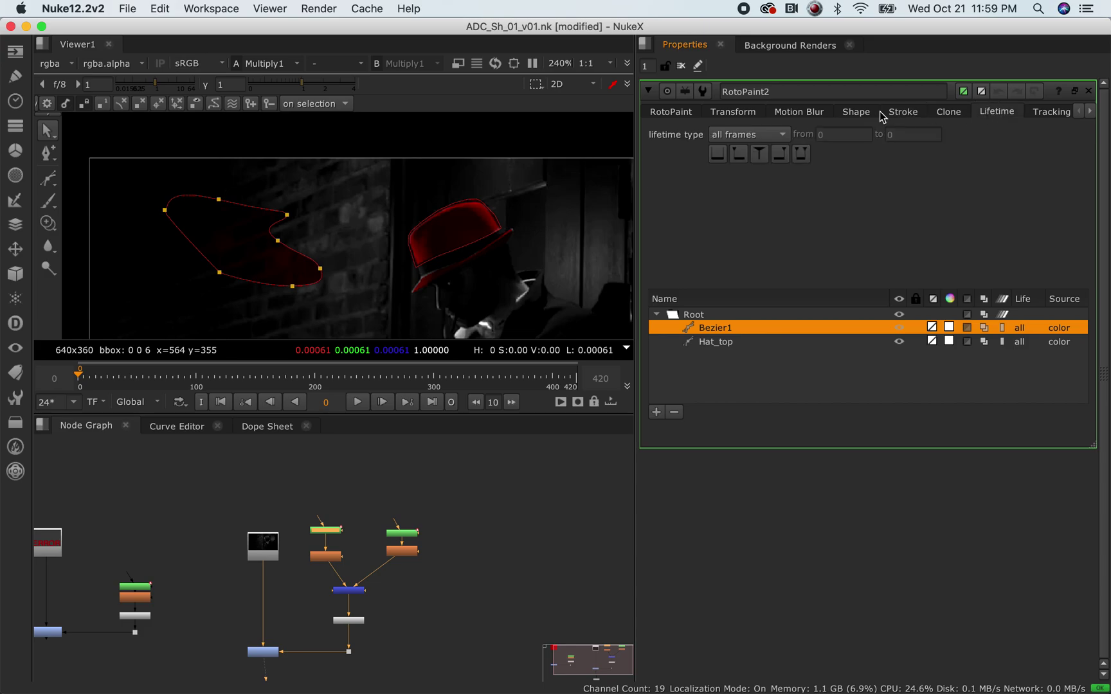
pyautogui.click(674, 114)
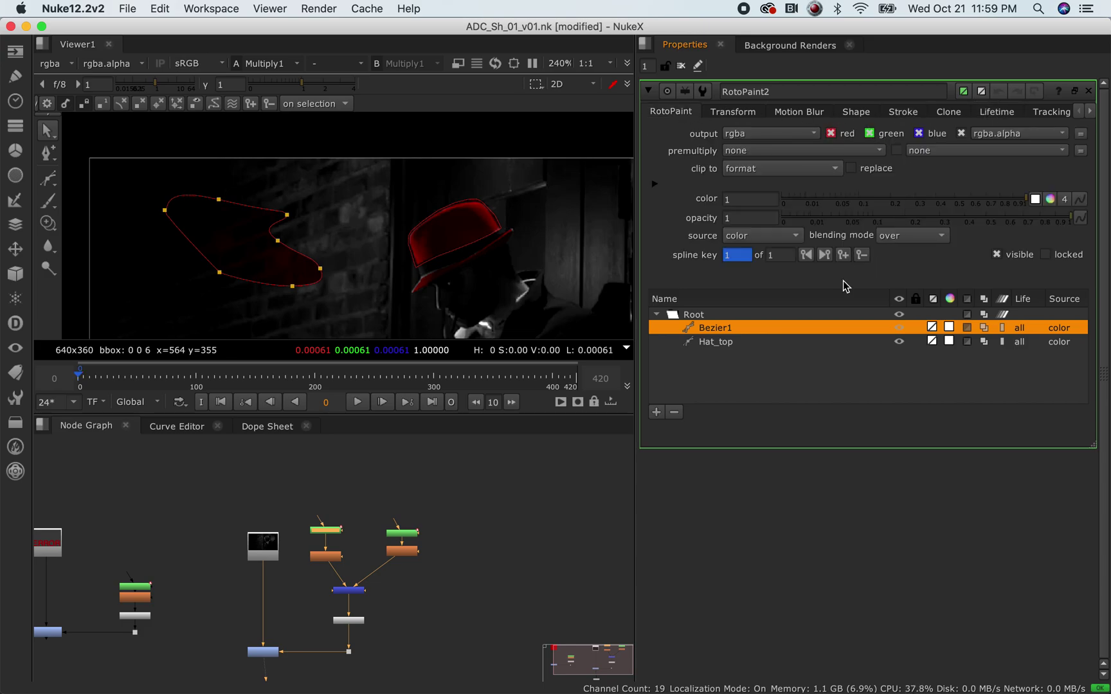
pyautogui.click(733, 114)
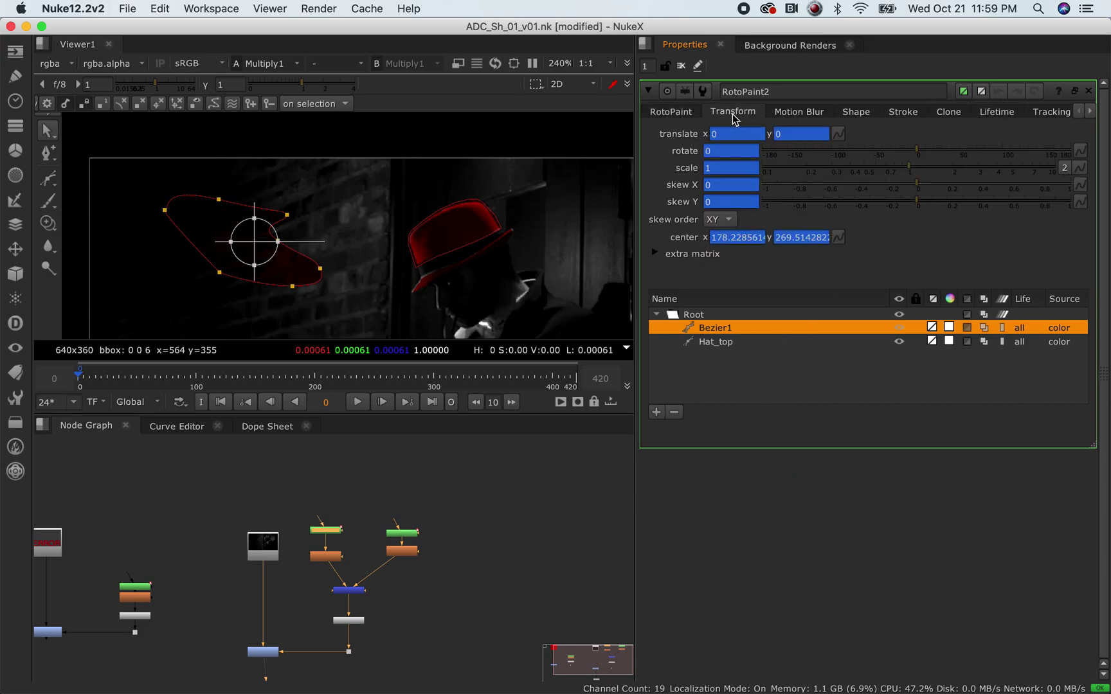
pyautogui.click(678, 114)
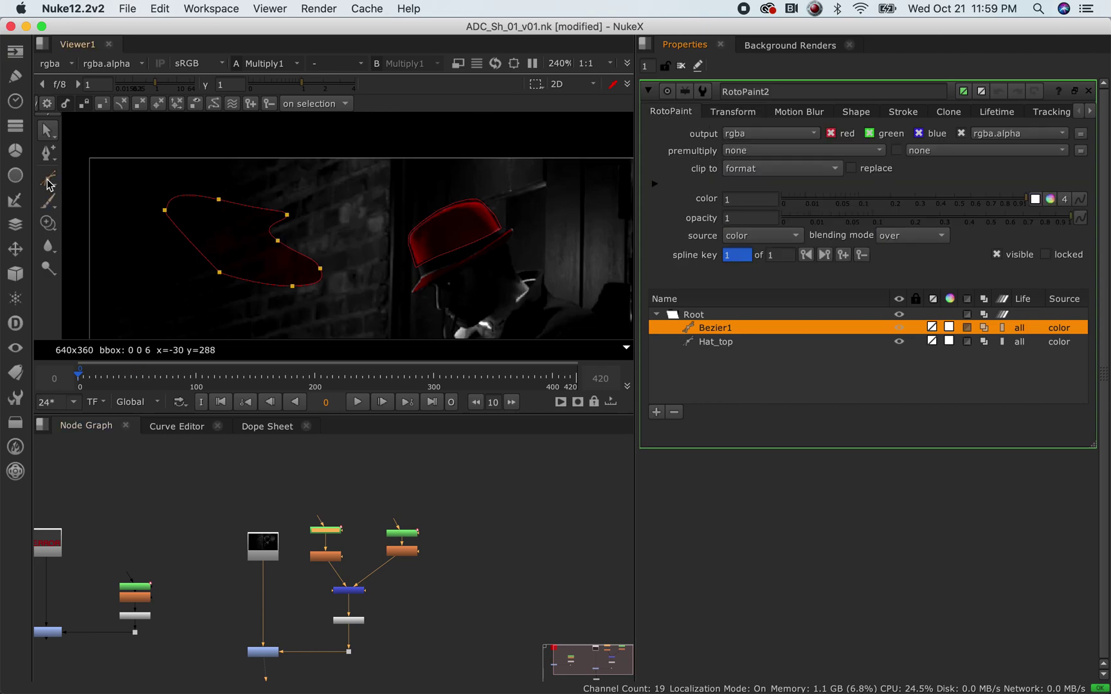